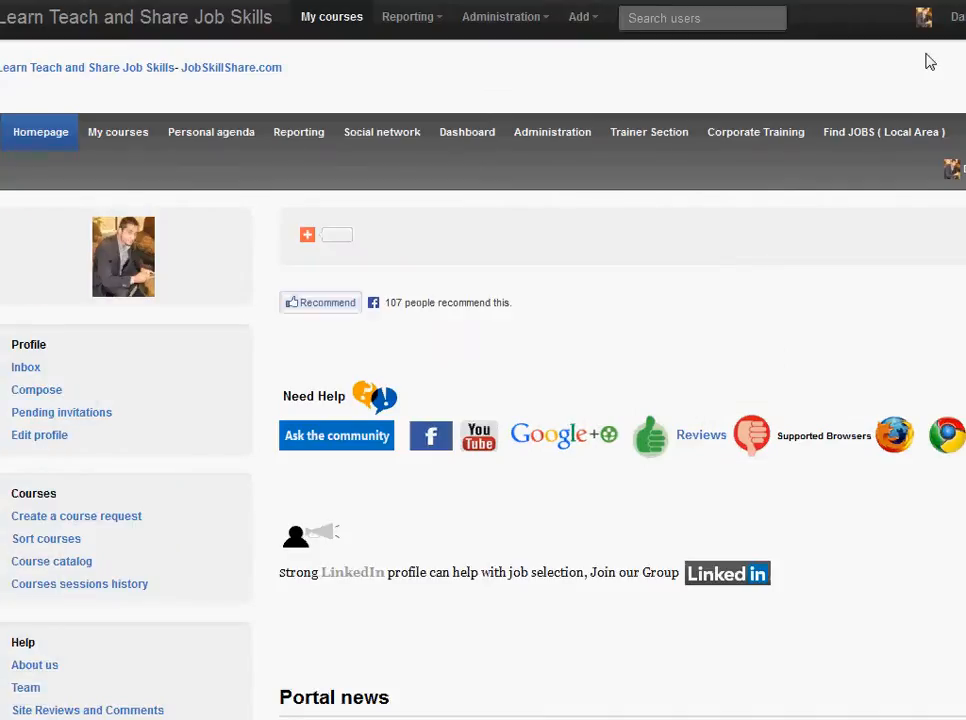
# - Open the Help Desk Support Entry level to Specialist course from the most popular courses on the homepage
pyautogui.scroll(-3, 728, 402)
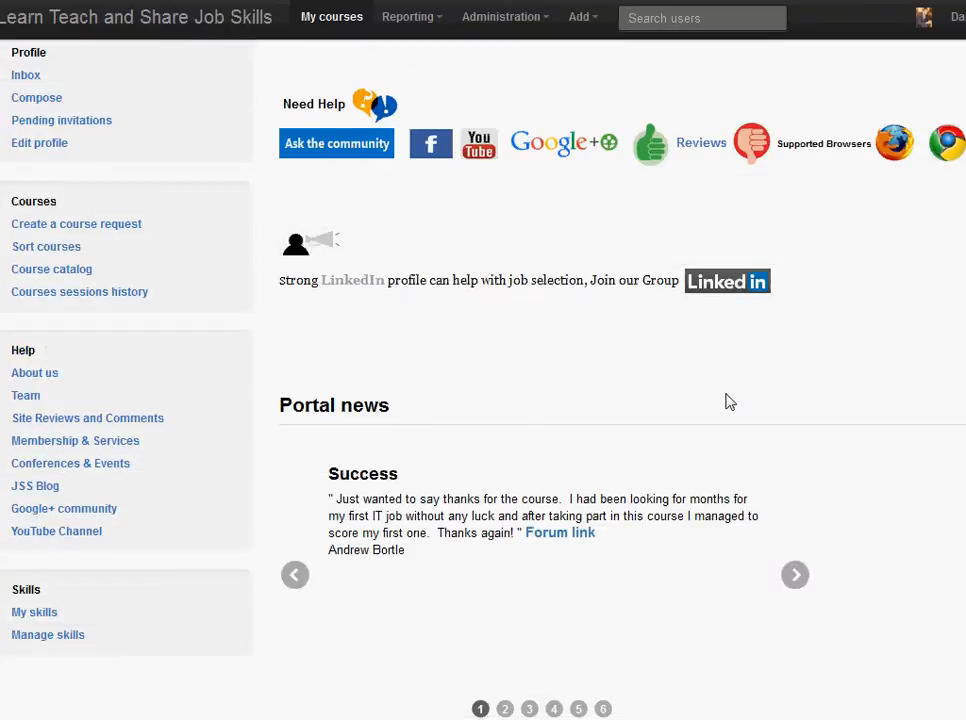
pyautogui.scroll(-3, 728, 402)
pyautogui.scroll(-4, 728, 402)
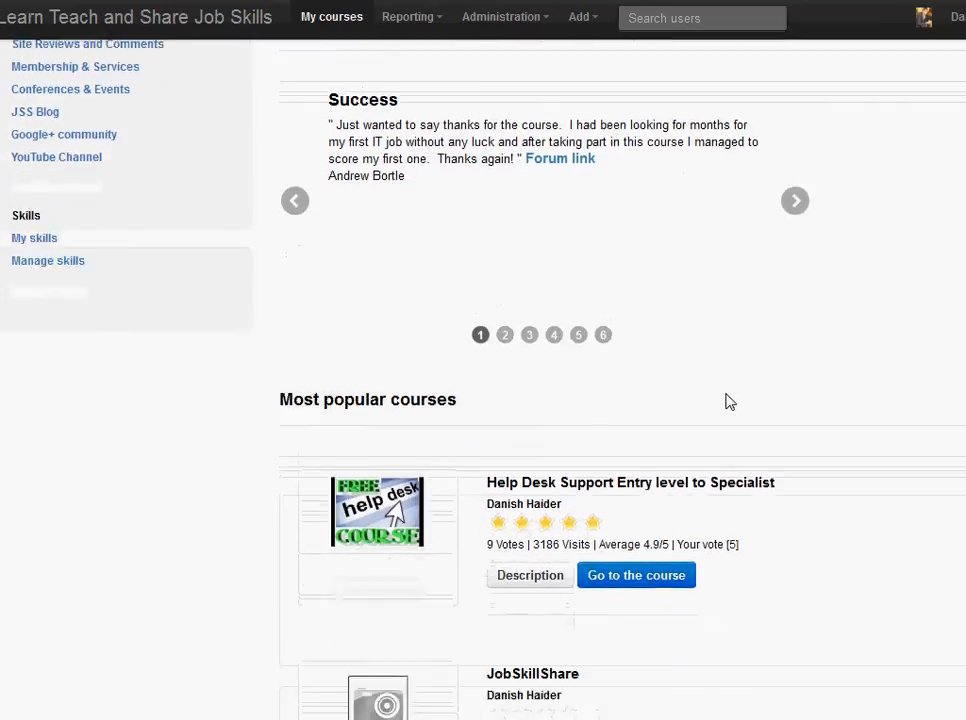
pyautogui.click(652, 308)
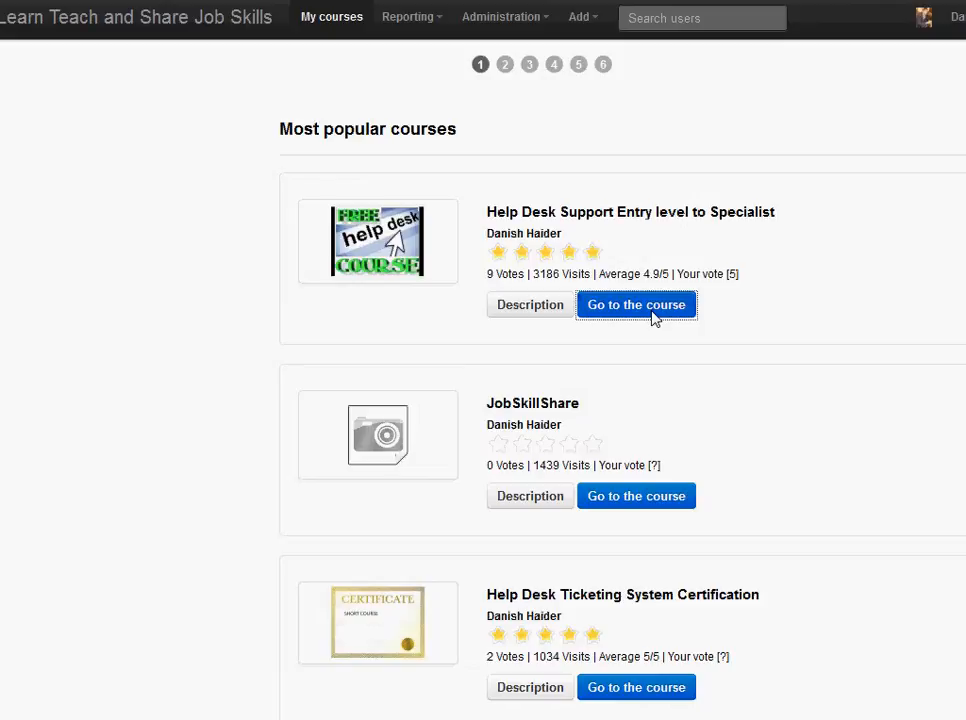
# - Open the course's Learning path tool in the Authoring section
pyautogui.scroll(-6, 655, 368)
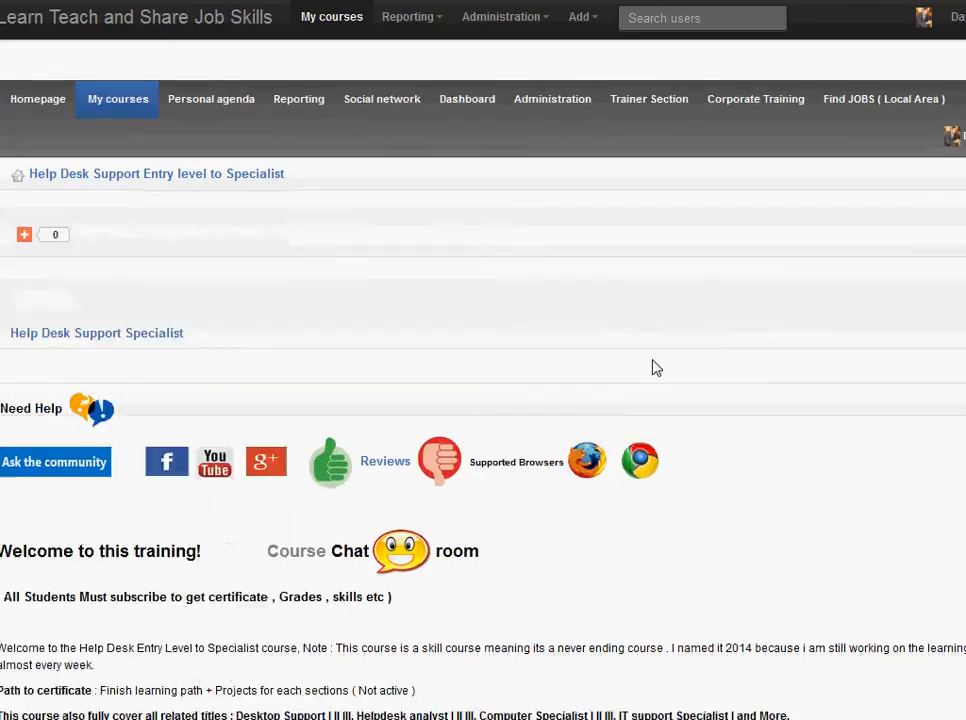
pyautogui.scroll(-5, 655, 368)
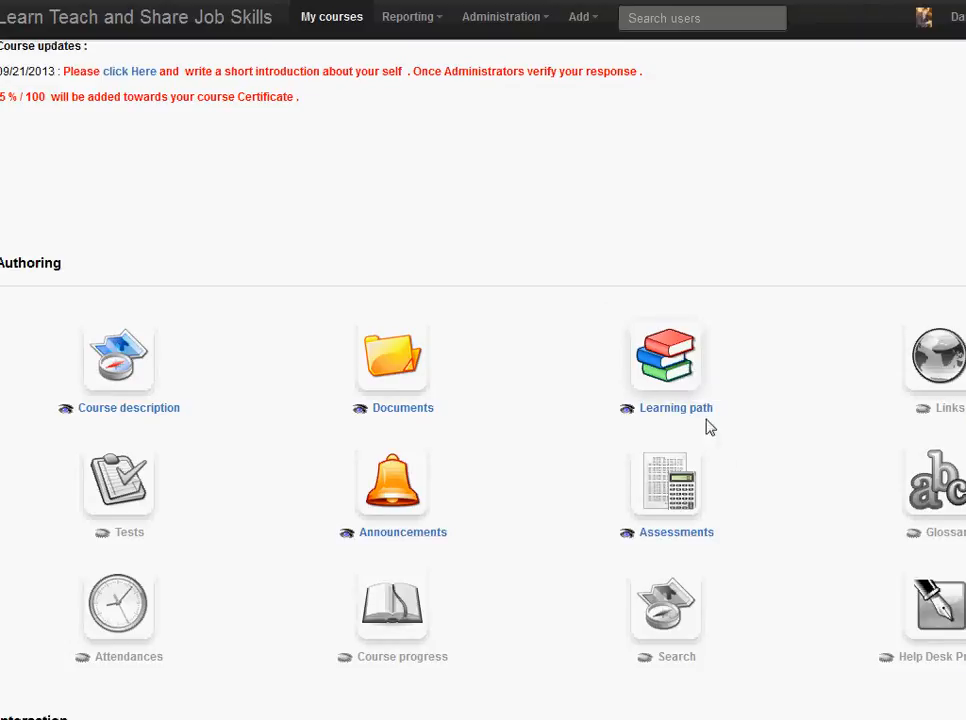
pyautogui.click(670, 366)
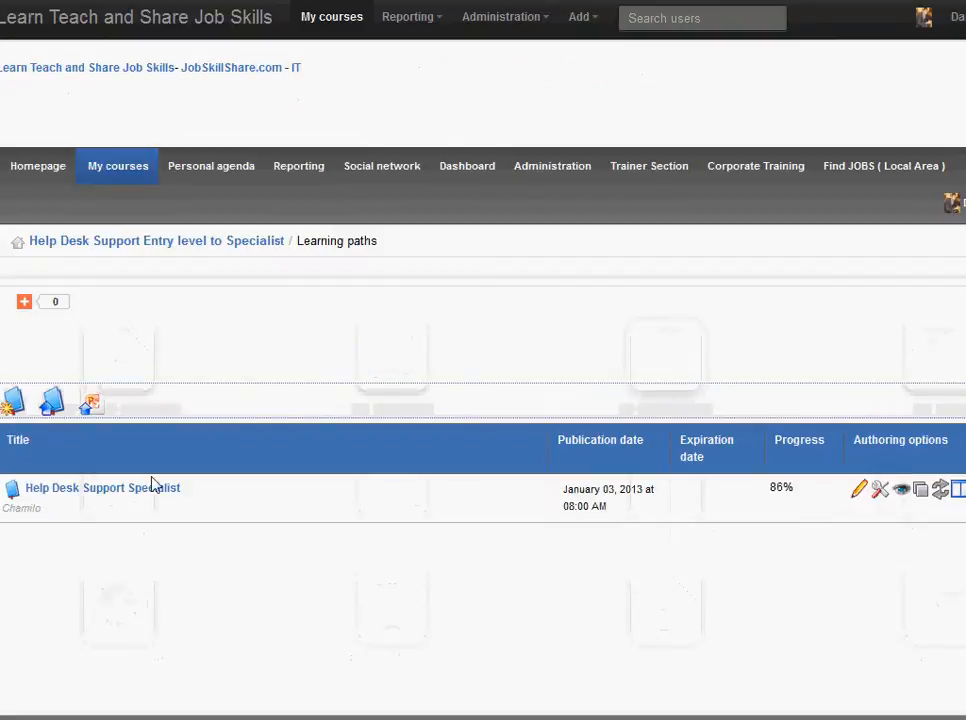
# - Open the Help Desk Support Specialist learning path and go to the Security Tools lesson under My Tools
pyautogui.click(140, 490)
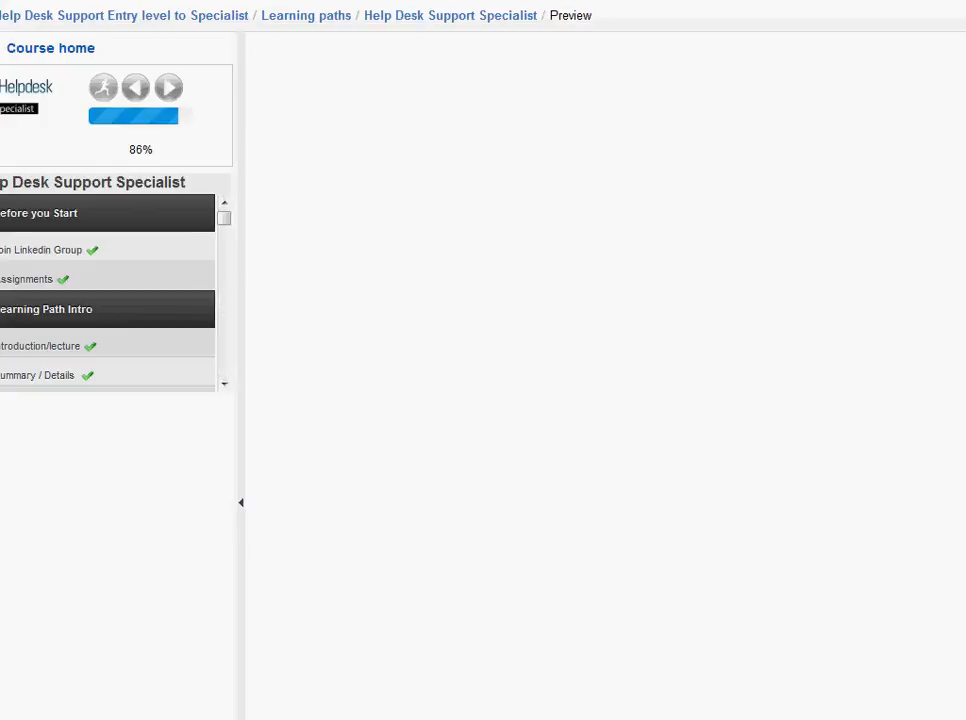
pyautogui.moveTo(272, 229); pyautogui.dragTo(242, 623)
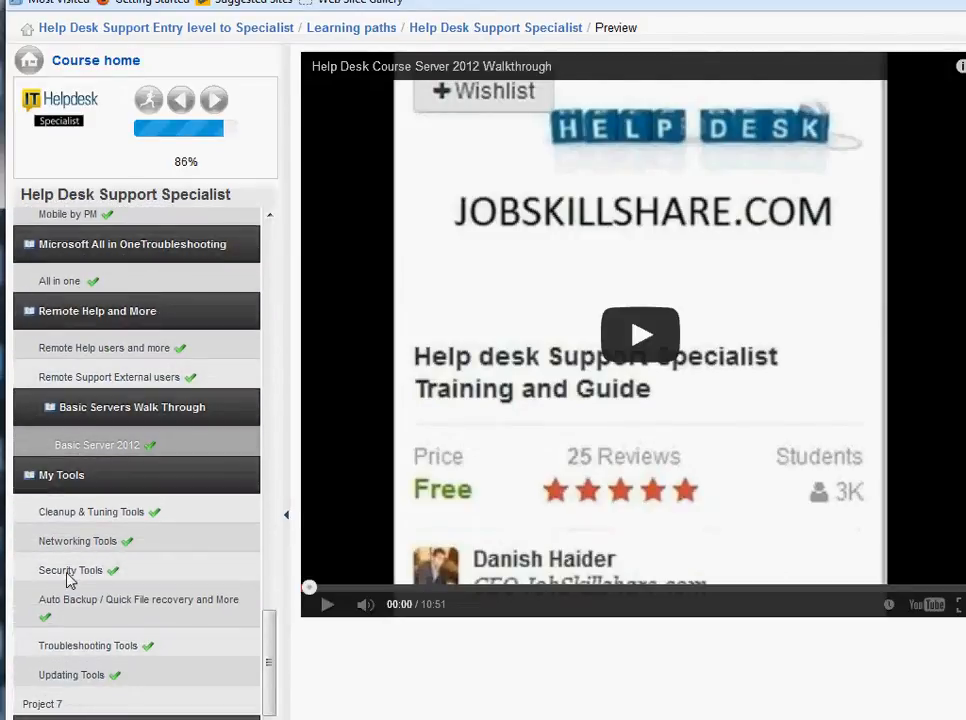
pyautogui.click(64, 578)
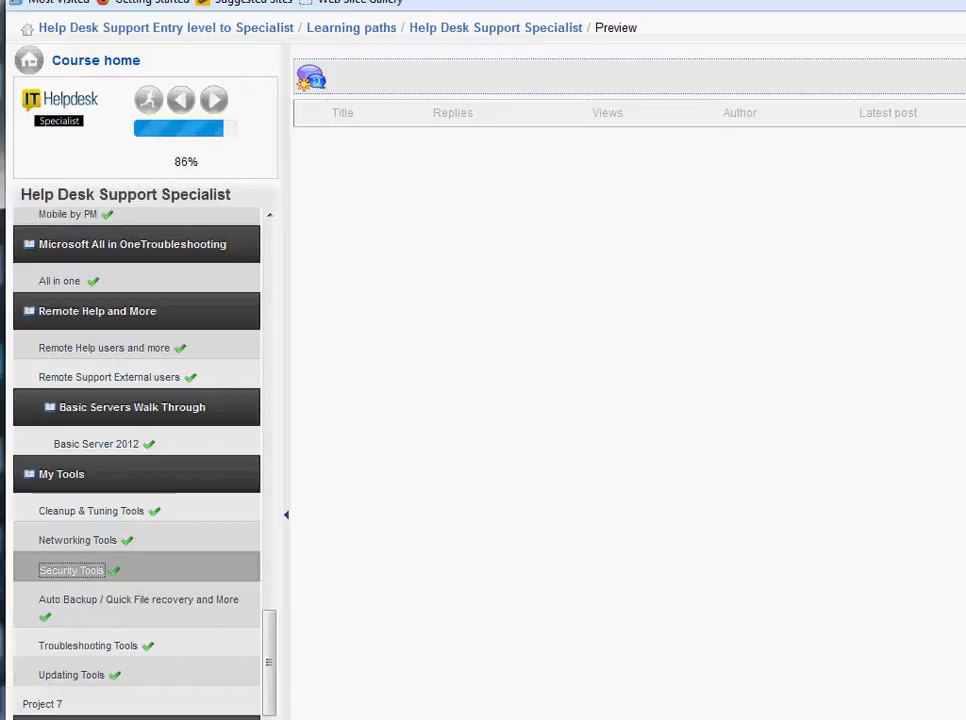
# - Switch to the Windows 7 test machine and open the vjppvdfoh archive in the Downloads folder
pyautogui.moveTo(562, 719)
pyautogui.click(458, 692)
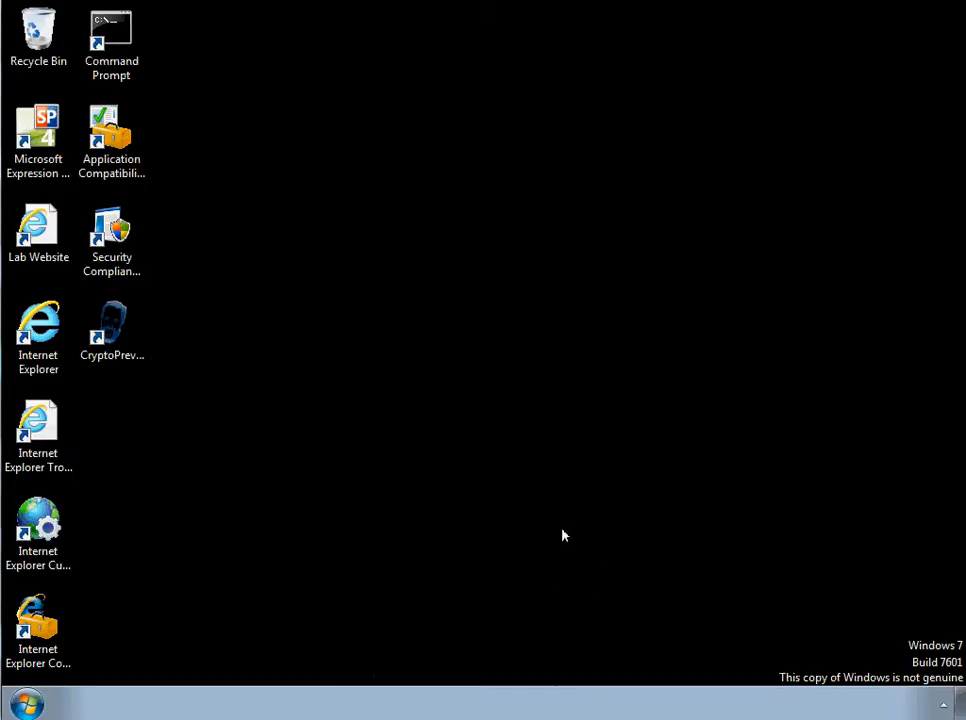
pyautogui.click(35, 706)
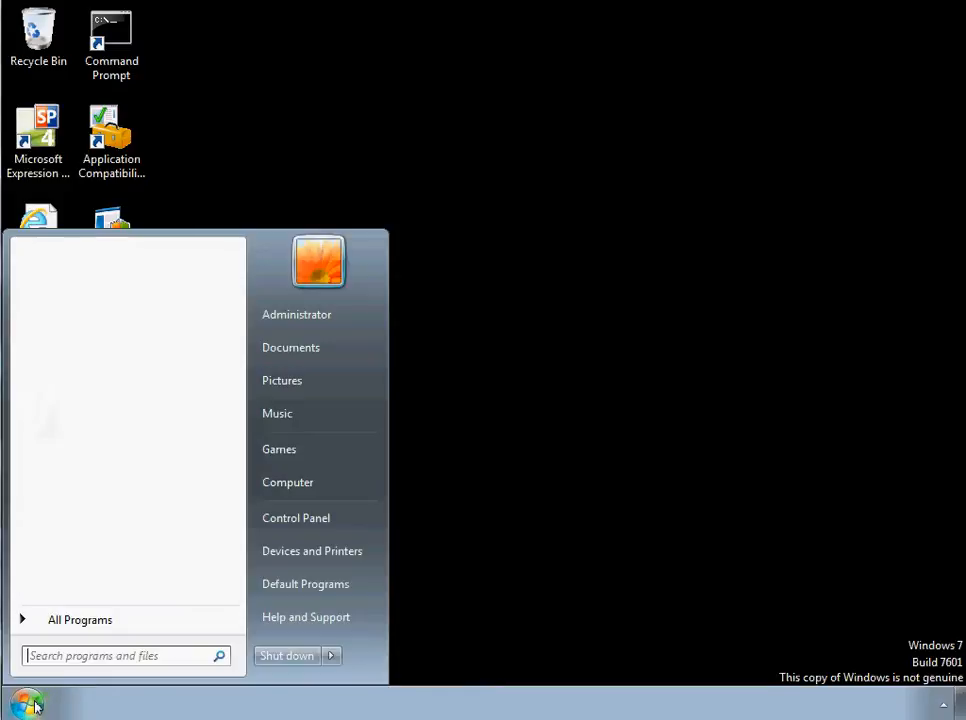
pyautogui.click(278, 358)
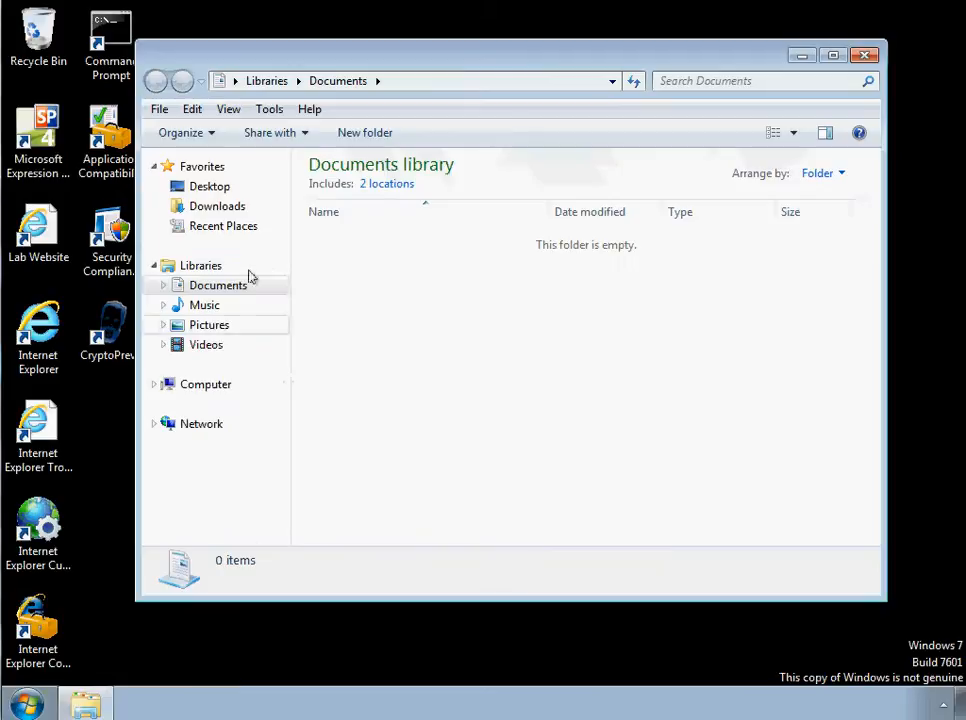
pyautogui.click(212, 206)
pyautogui.doubleClick(343, 250)
# - Run the vjppvdfoh application from the archive, allow it to start, and close the folder window
pyautogui.click(341, 190)
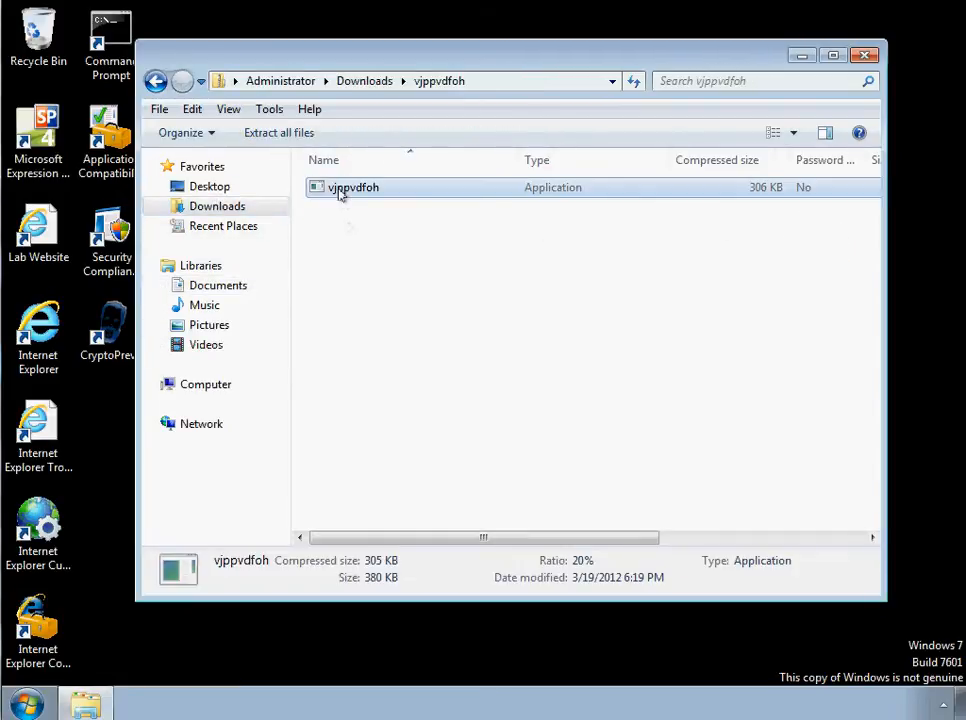
pyautogui.doubleClick(341, 192)
pyautogui.click(535, 375)
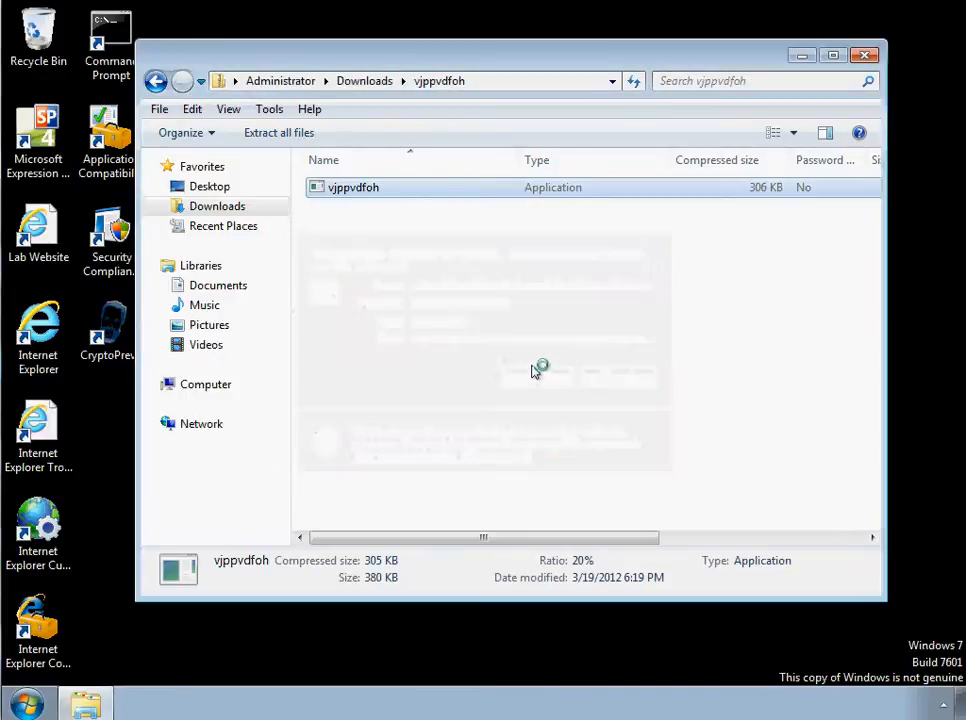
pyautogui.click(863, 57)
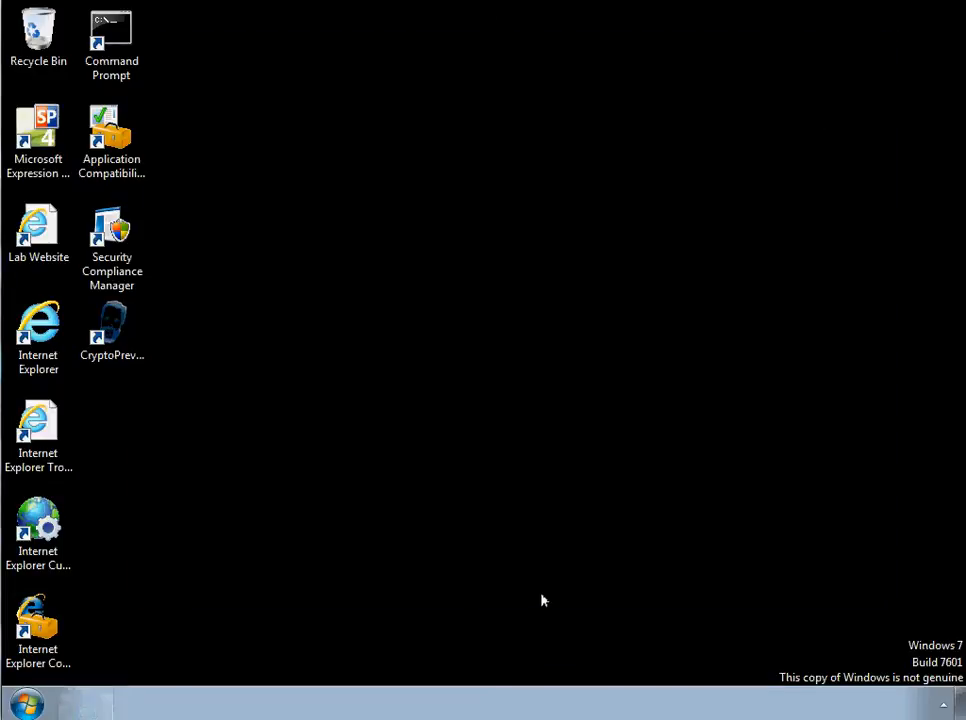
# - Check the hidden notification icons and acknowledge the Security Shield installation message
pyautogui.click(943, 704)
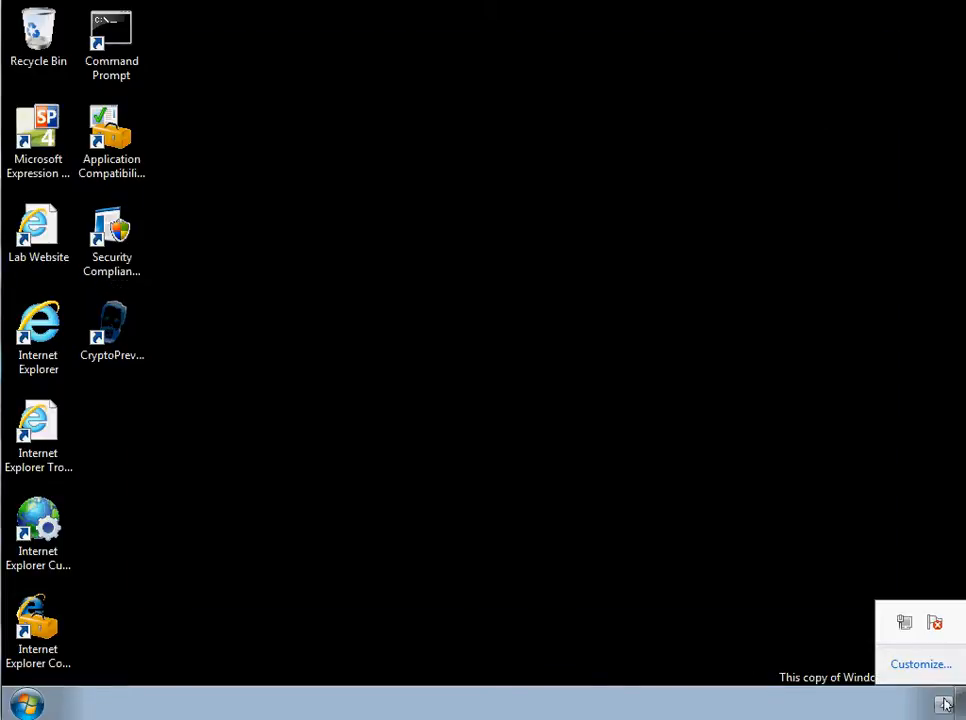
pyautogui.click(529, 563)
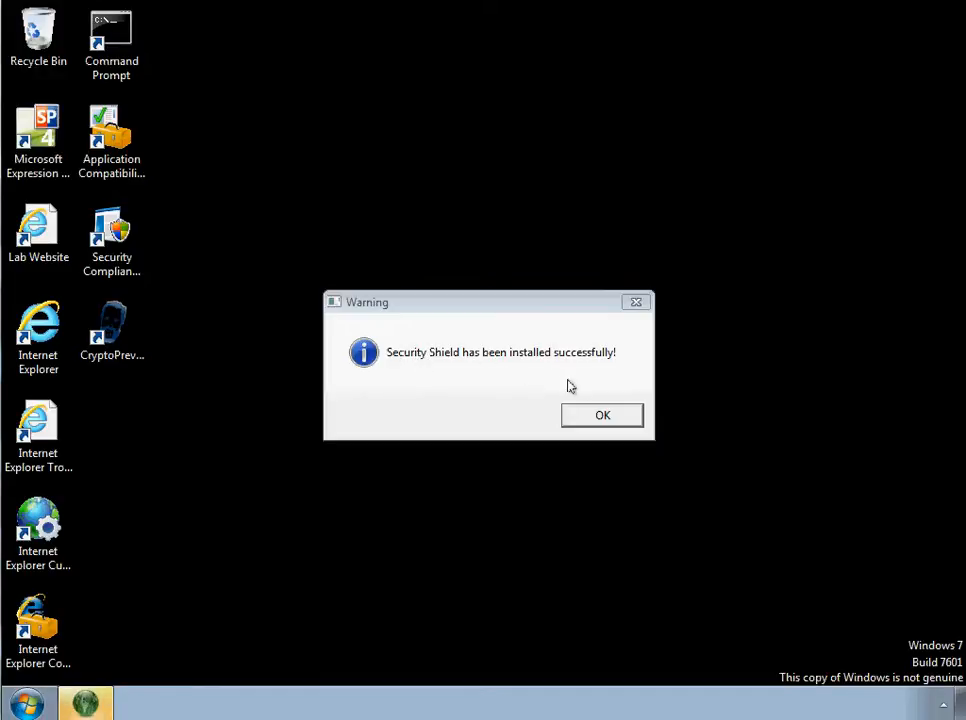
pyautogui.click(573, 412)
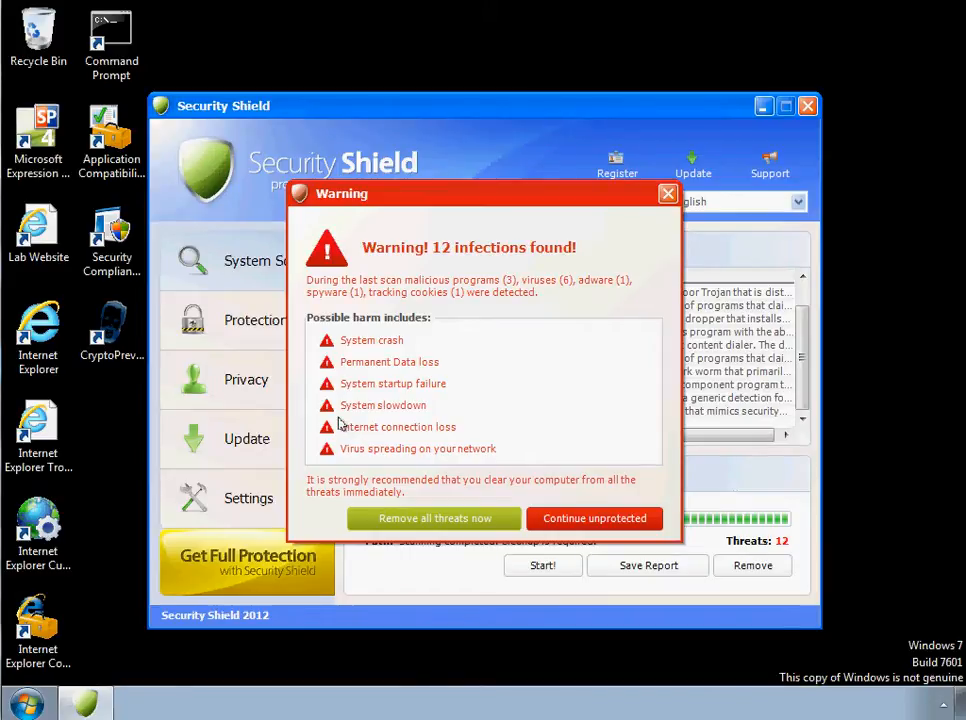
# - Examine the hidden notification icons for the Security Shield program, then hide them again
pyautogui.click(943, 705)
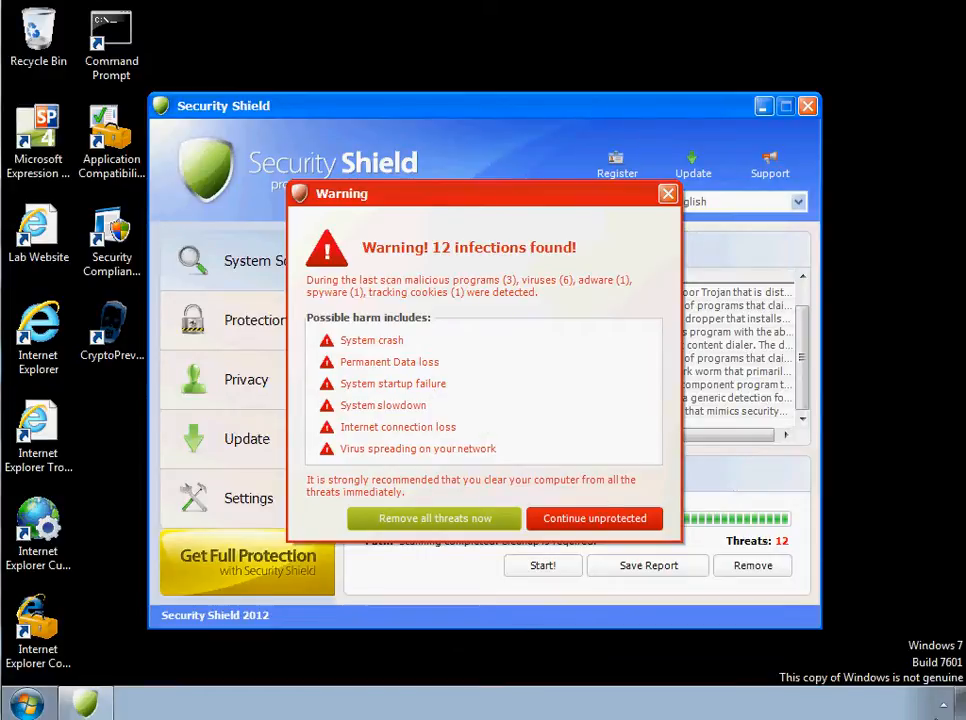
pyautogui.click(943, 705)
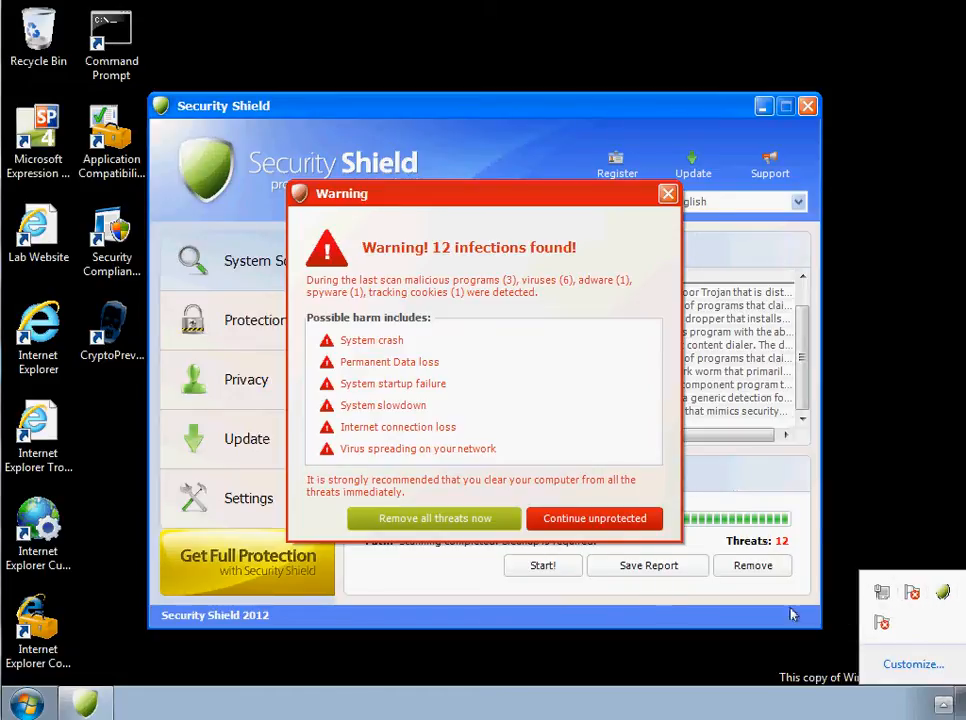
pyautogui.click(448, 402)
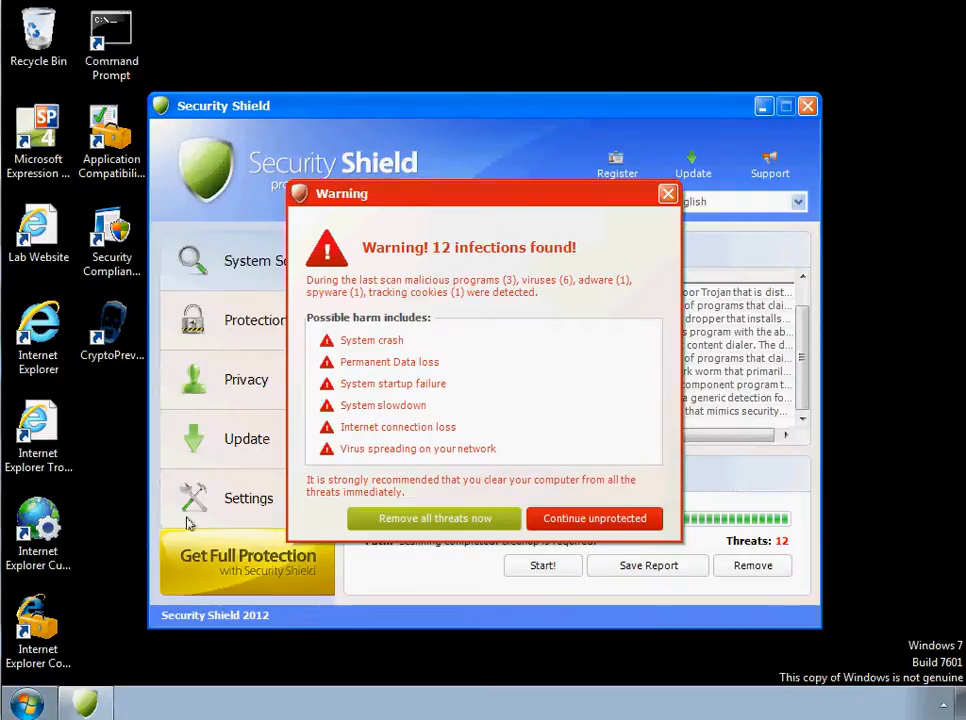
pyautogui.click(27, 704)
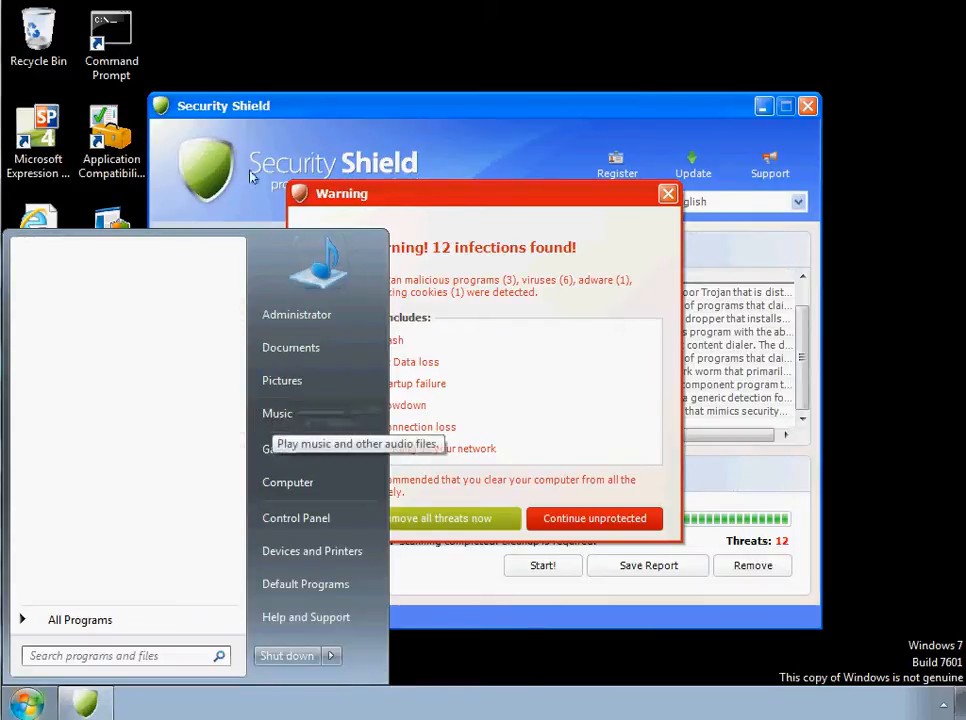
pyautogui.click(265, 103)
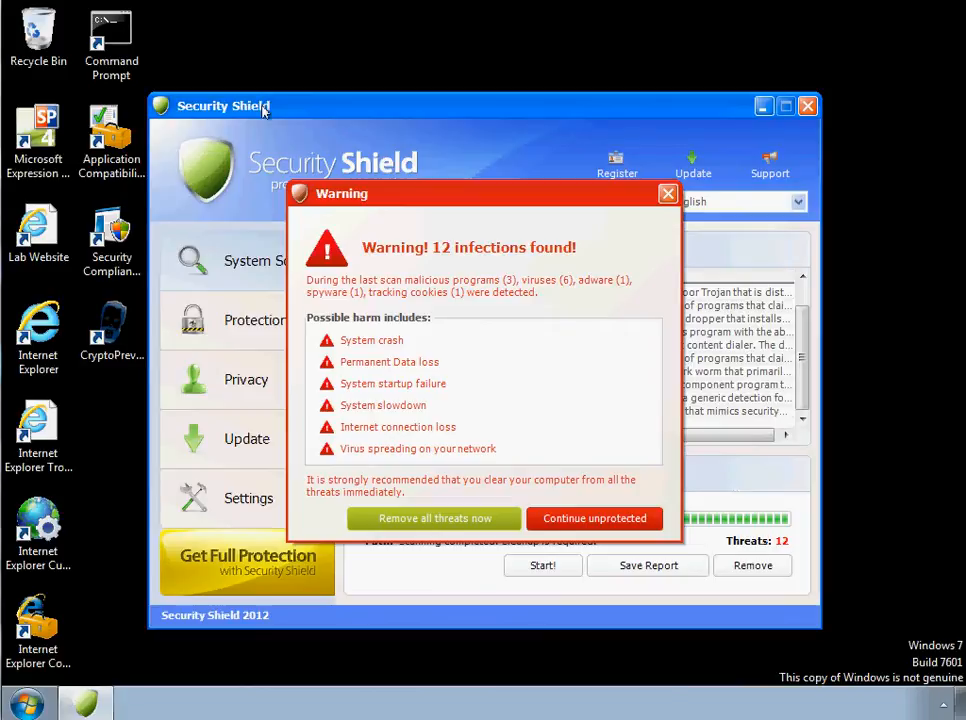
pyautogui.click(27, 704)
pyautogui.click(466, 640)
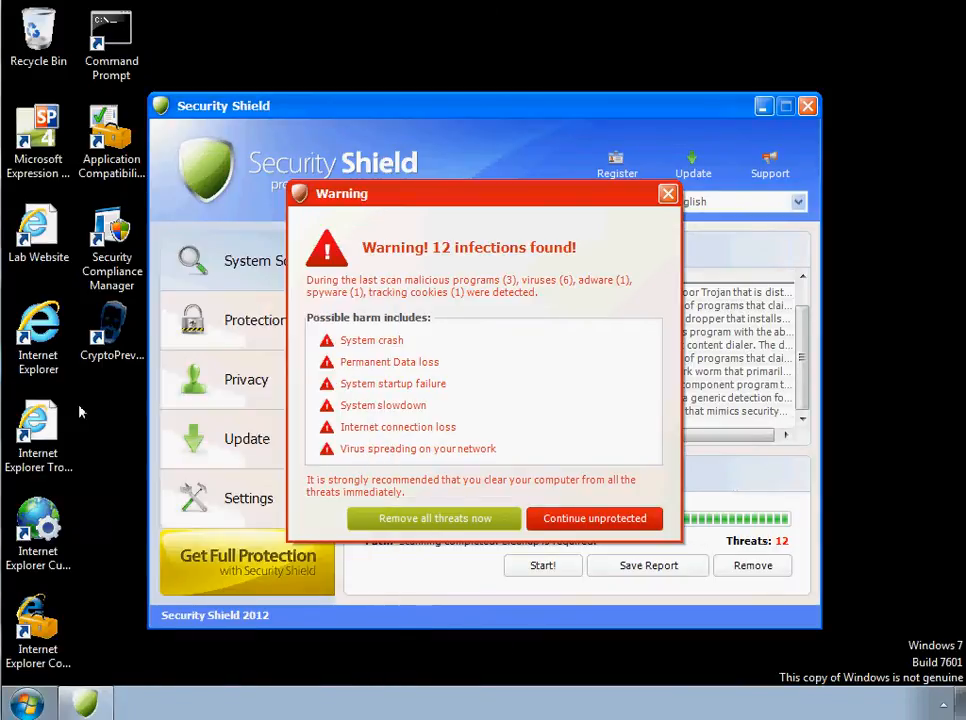
# - Launch Internet Explorer, try to close the Security Shield window, and confirm continuing unprotected
pyautogui.doubleClick(43, 330)
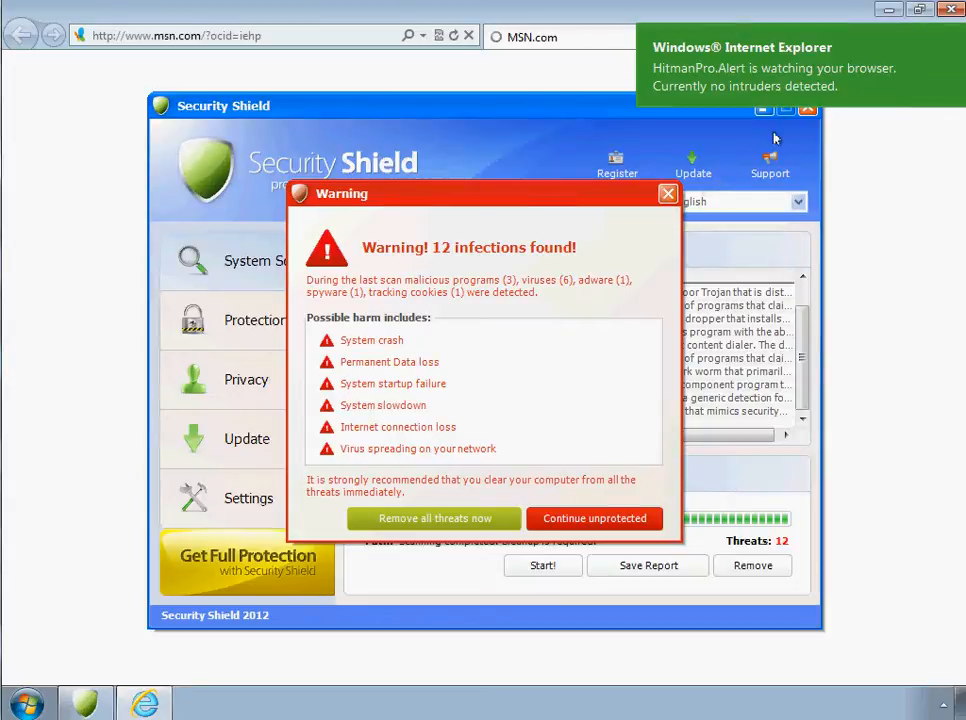
pyautogui.click(803, 119)
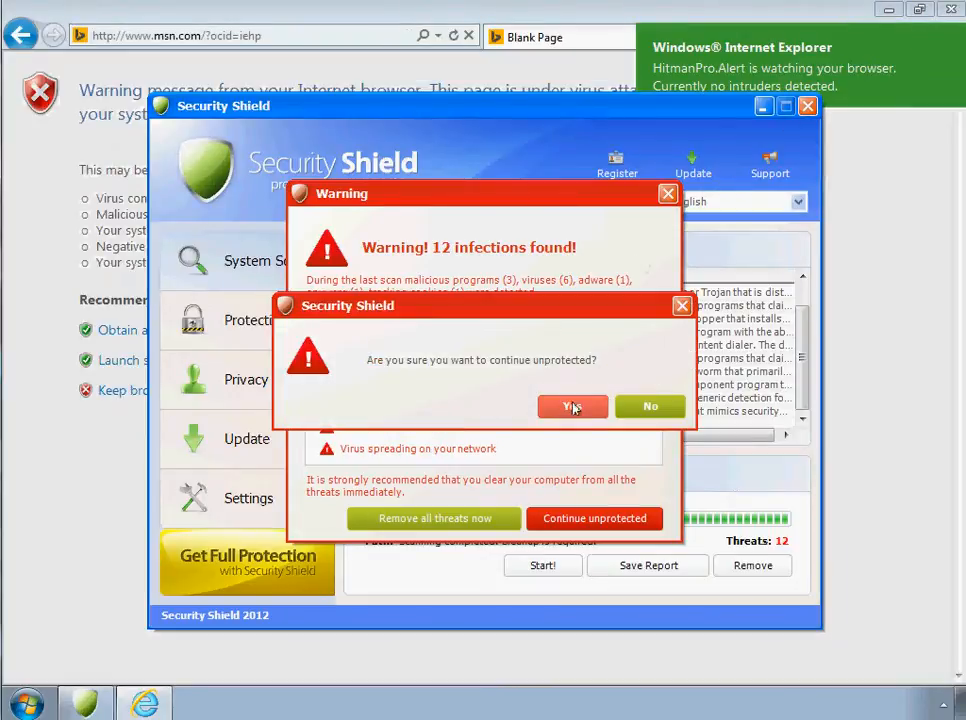
pyautogui.click(573, 407)
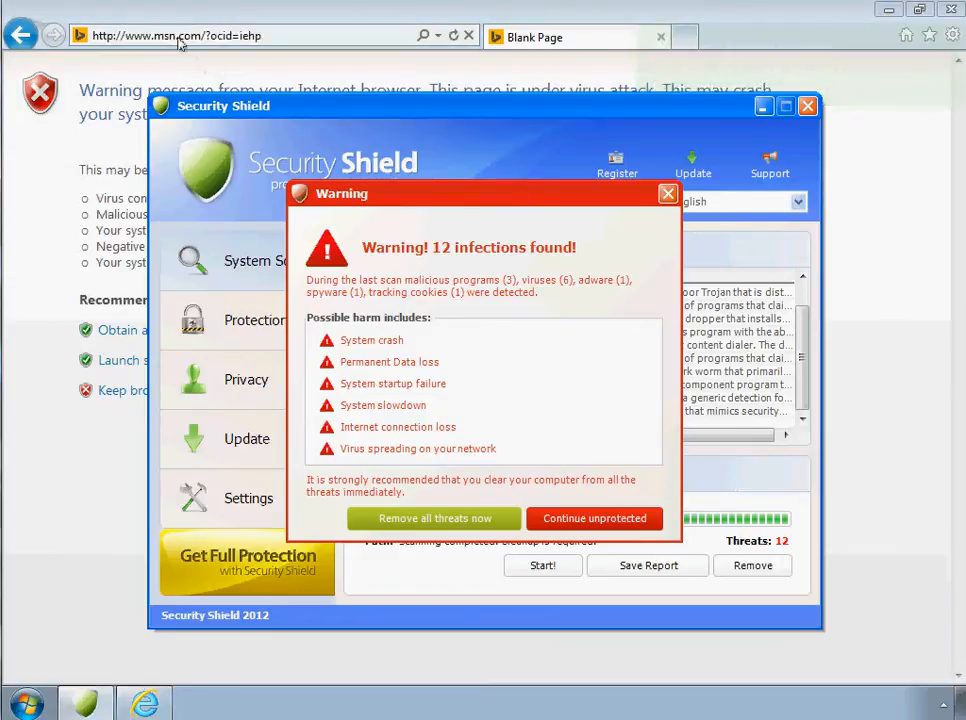
# - Switch to Firefox, go to google.com and search for "foolish it"
pyautogui.click(259, 36)
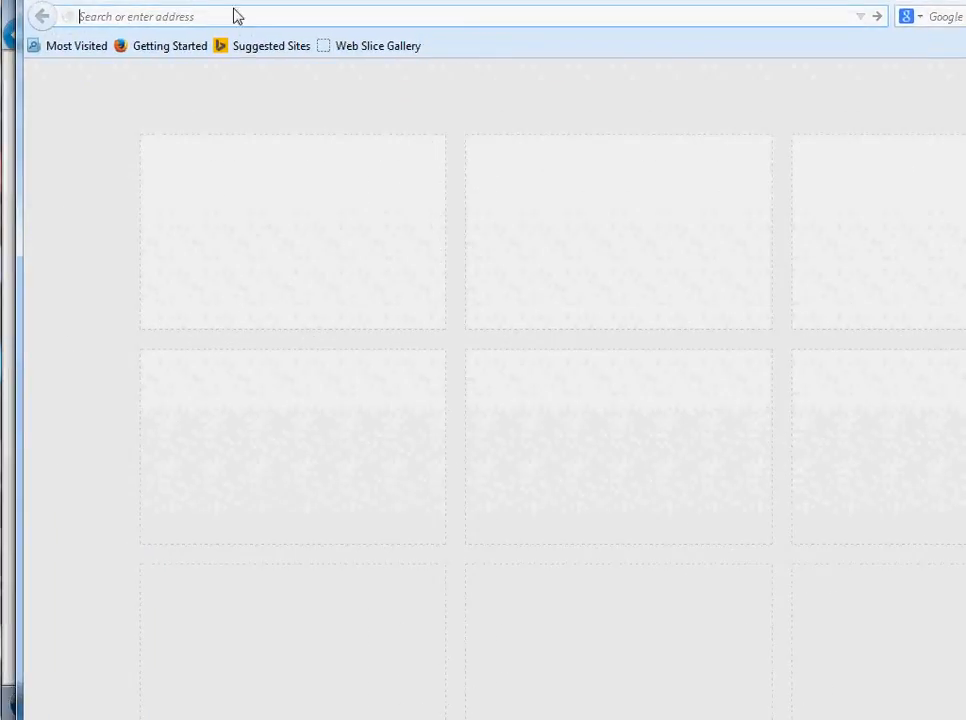
pyautogui.write('google.com')
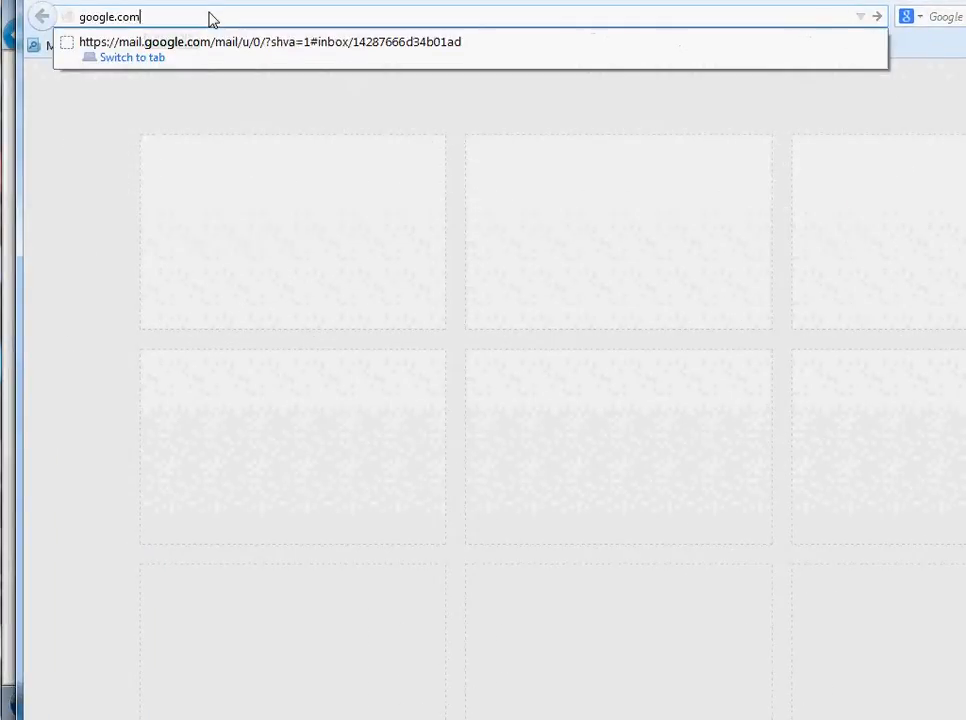
pyautogui.press('Return')
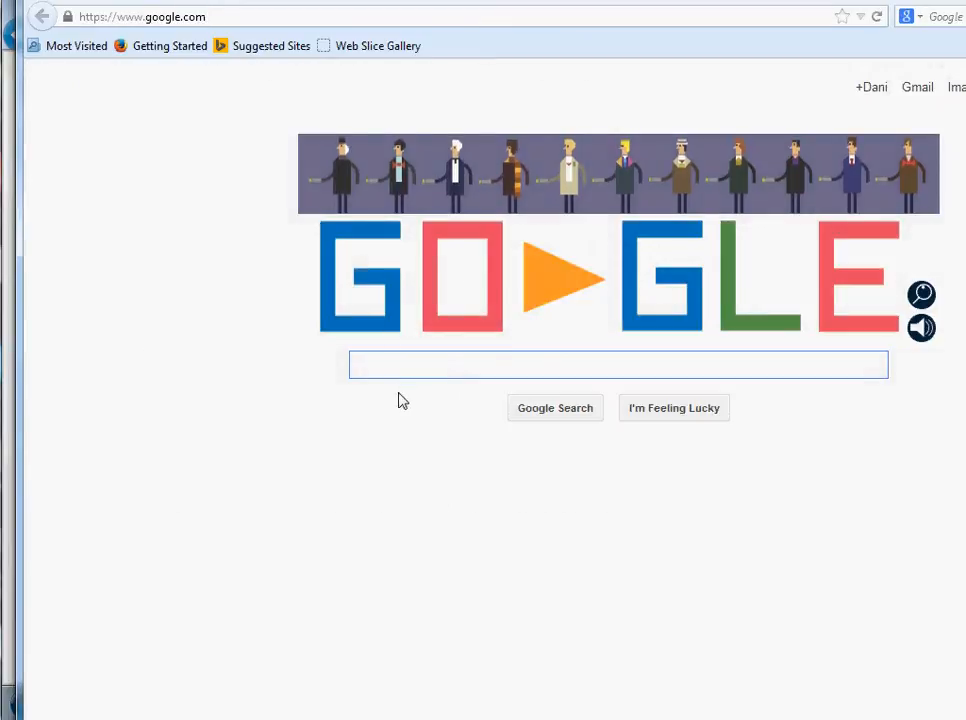
pyautogui.write('fooli')
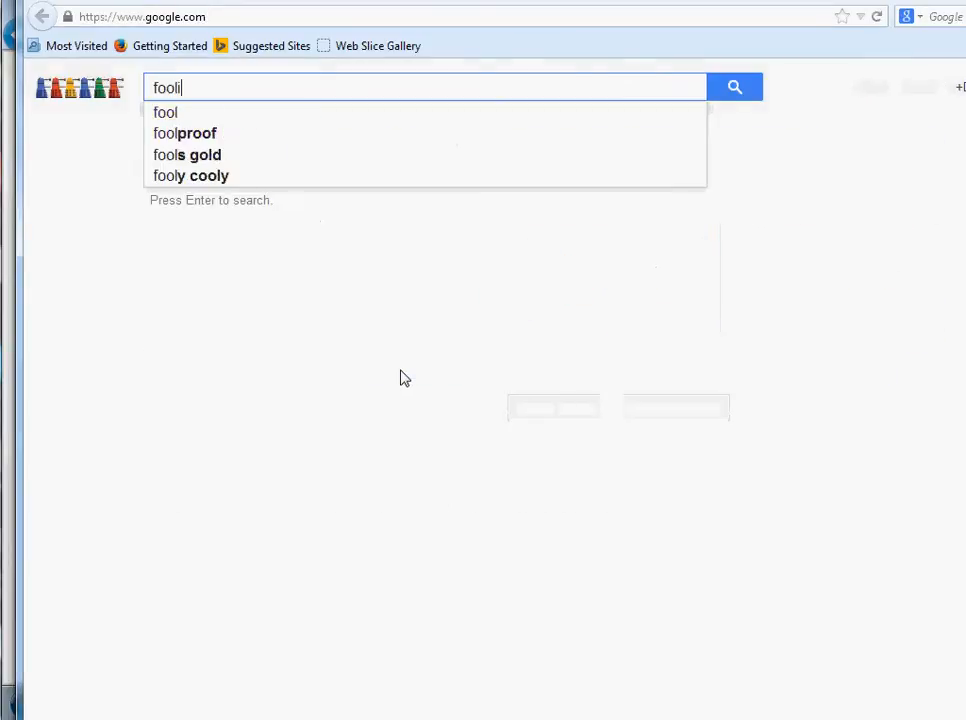
pyautogui.write('sh it')
pyautogui.press('Return')
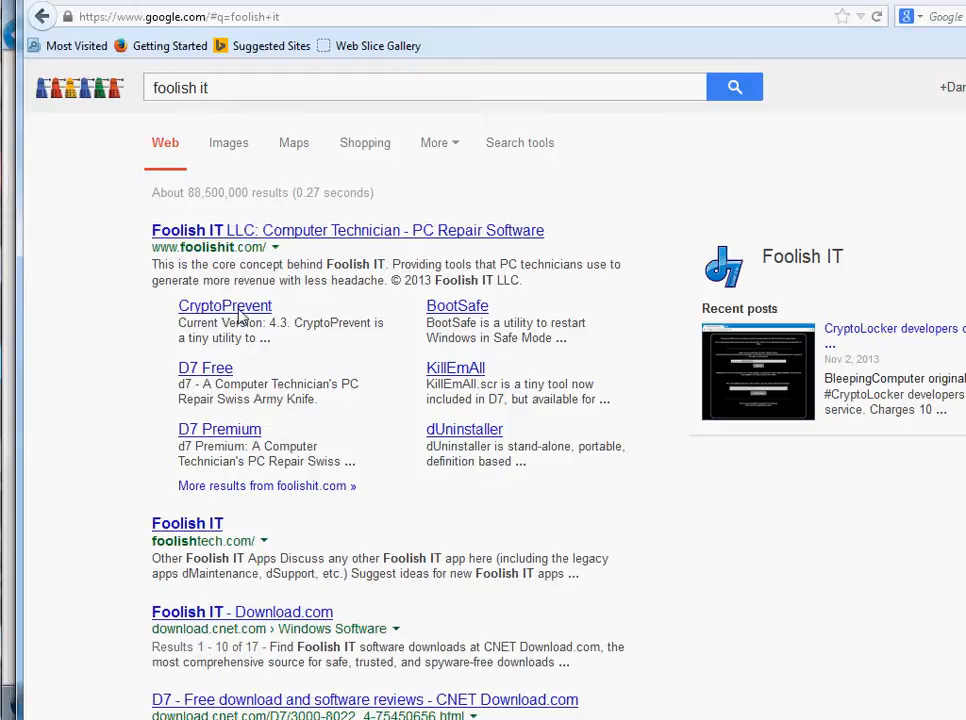
# - Open the CryptoPrevent page from the Foolish IT search results and find its portable and installer download options
pyautogui.click(240, 317)
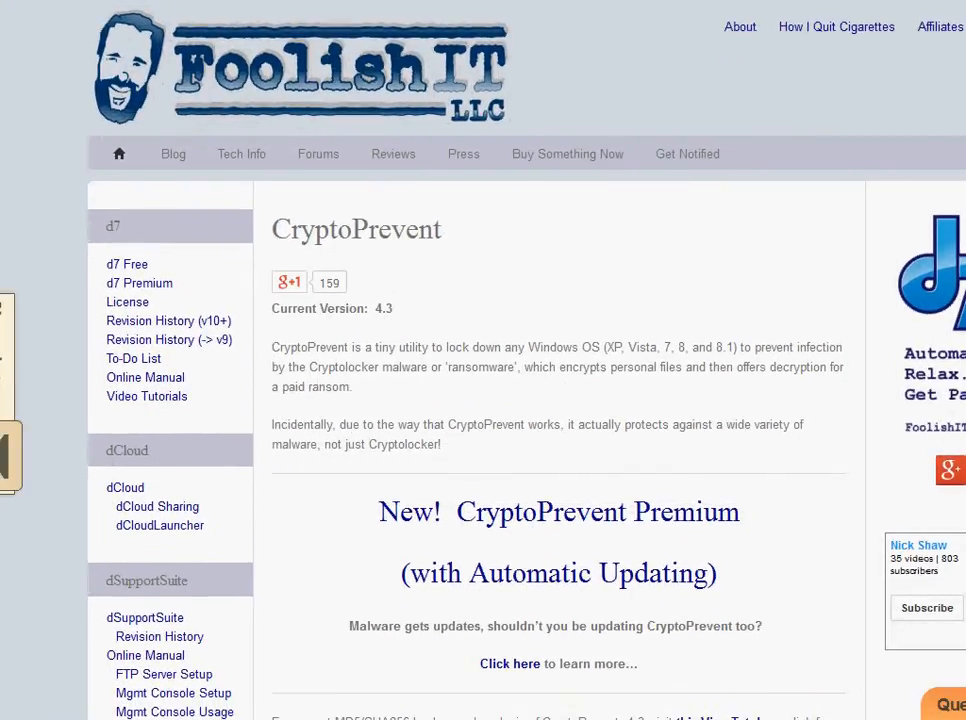
pyautogui.scroll(-5, 480, 400)
pyautogui.scroll(-7, 480, 400)
pyautogui.scroll(-20, 480, 400)
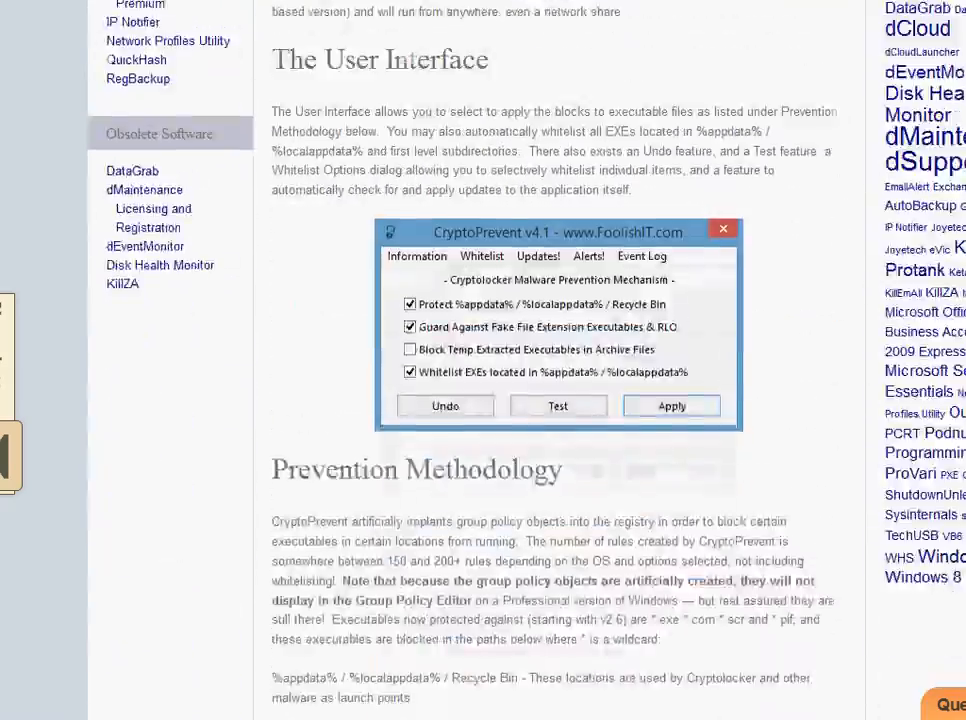
pyautogui.scroll(-20, 560, 400)
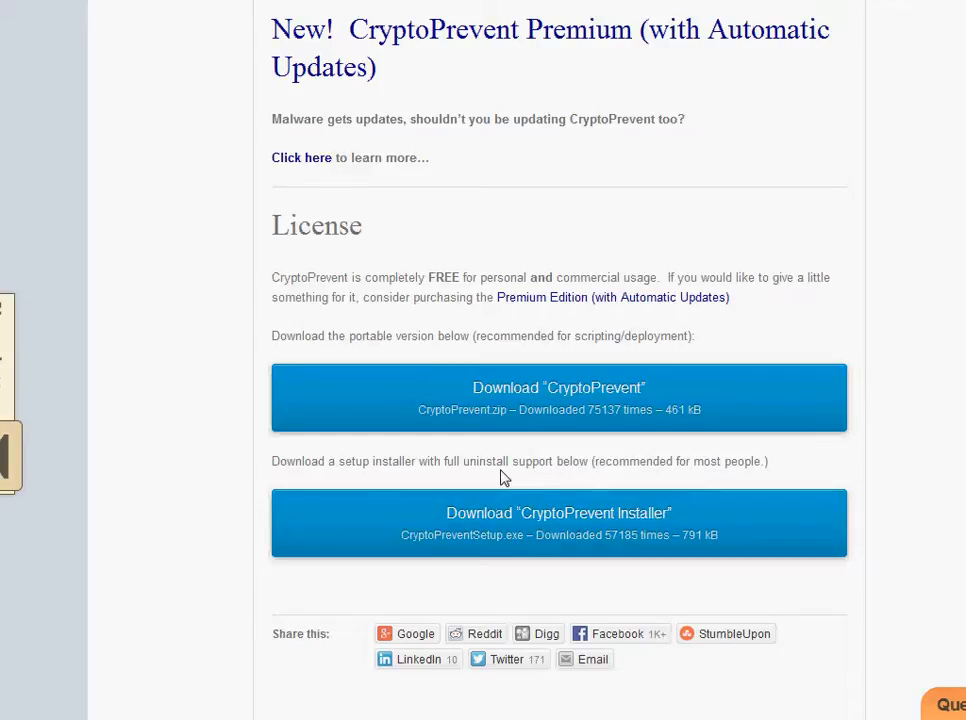
# - Highlight the statement that CryptoPrevent is completely free for personal and commercial usage, then clear the selection
pyautogui.moveTo(316, 286); pyautogui.dragTo(660, 285)
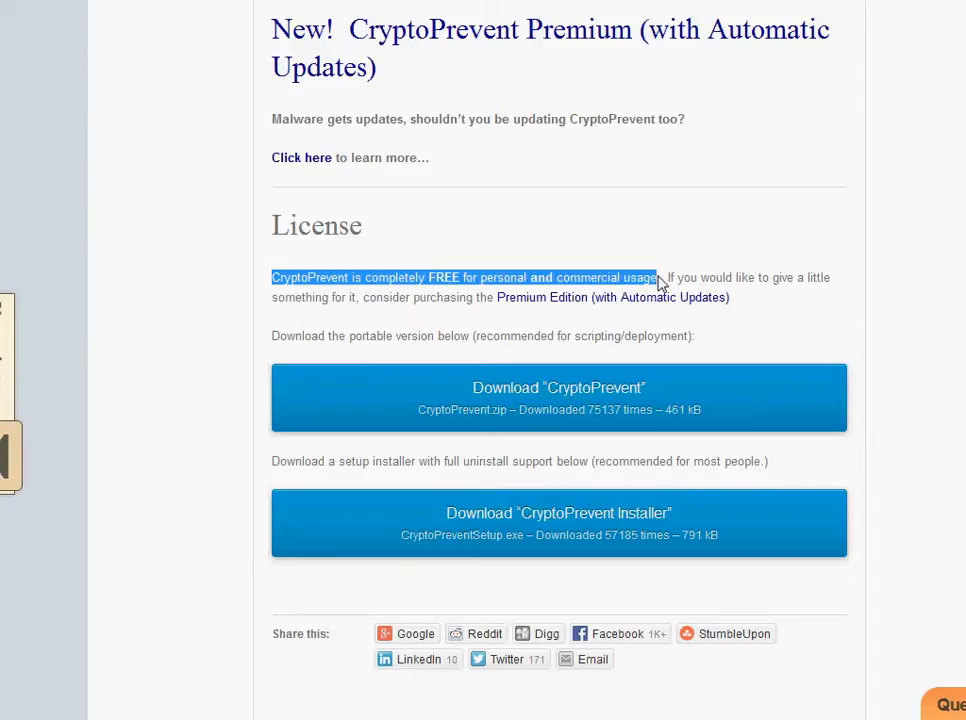
pyautogui.click(306, 324)
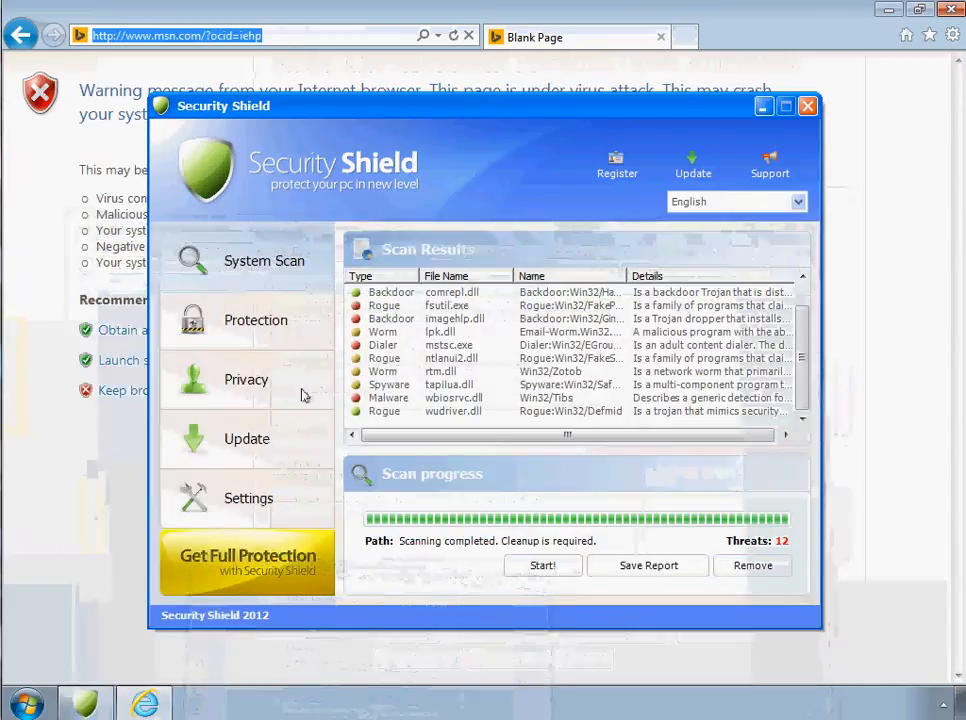
# - Switch to the Windows 7 test machine, try to open the network computer \\home-pc, and decline continuing unprotected
pyautogui.click(47, 688)
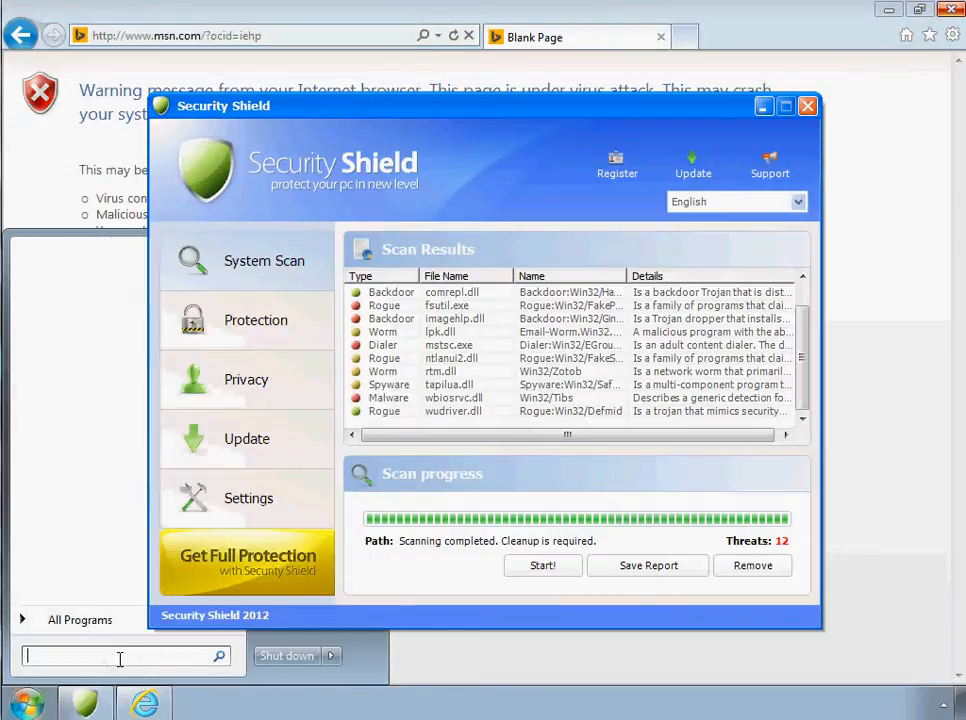
pyautogui.write('\\\\home-pc')
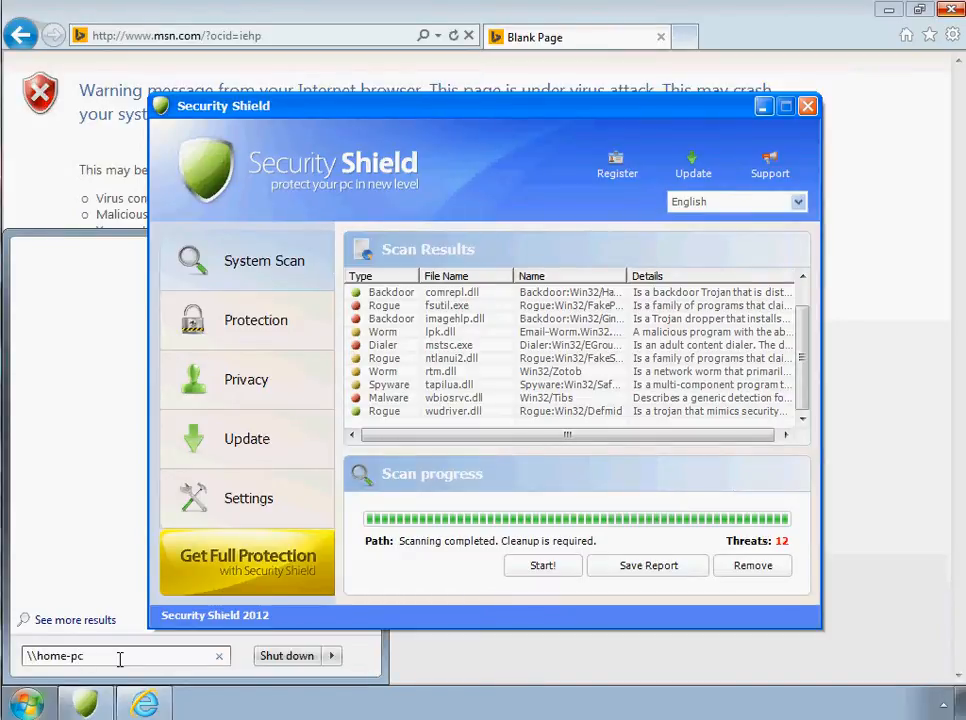
pyautogui.press('Return')
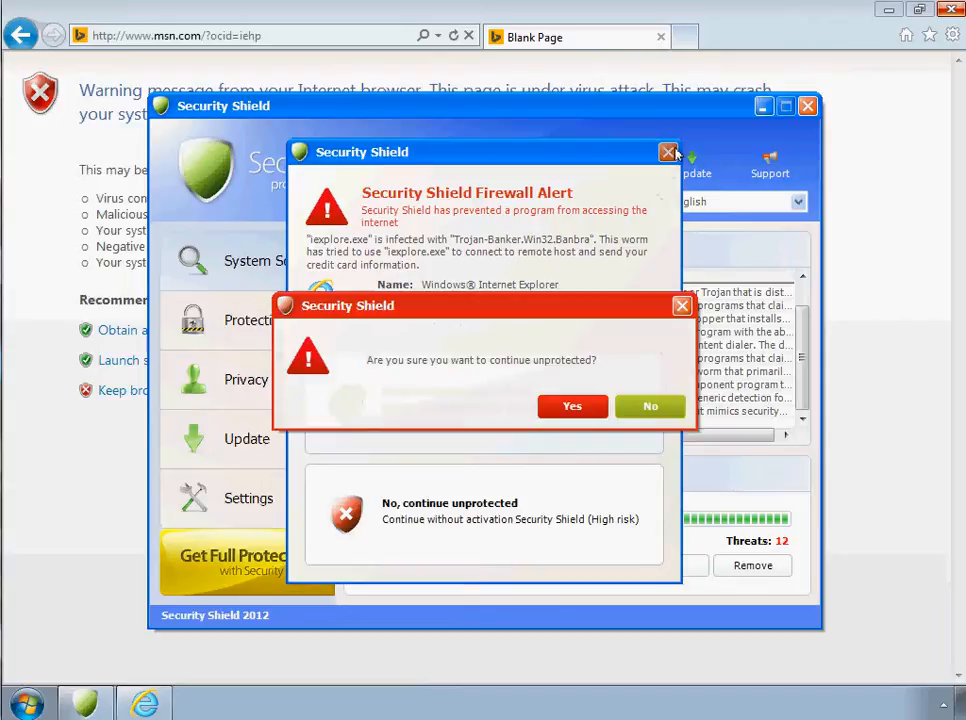
pyautogui.click(650, 406)
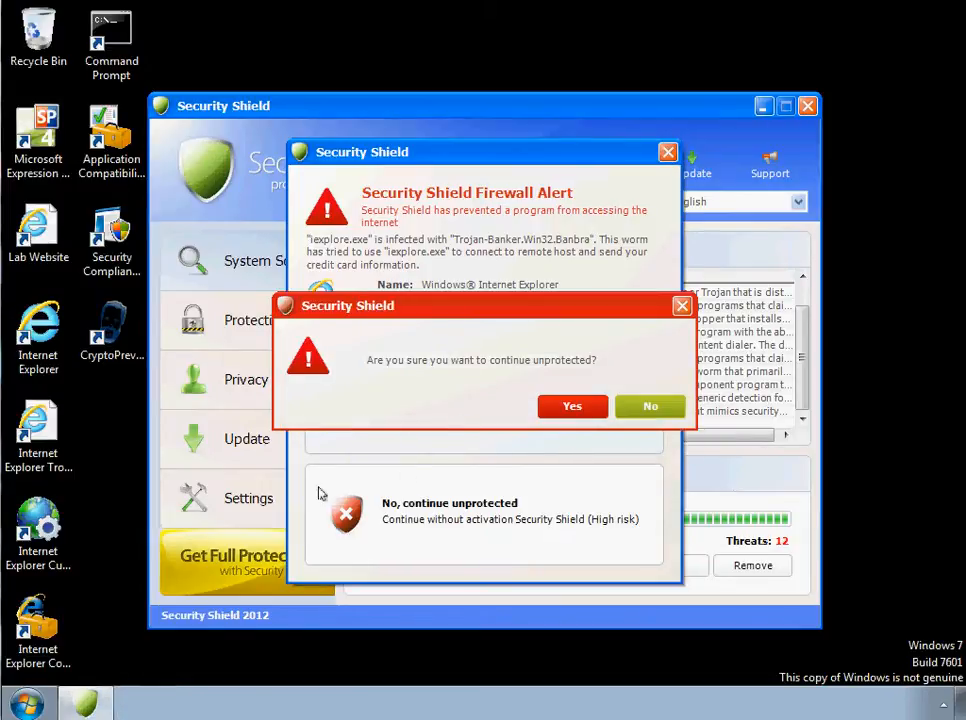
# - Try to launch CryptoPrevent from the desktop while dismissing the network error and the Security Shield alerts
pyautogui.click(114, 354)
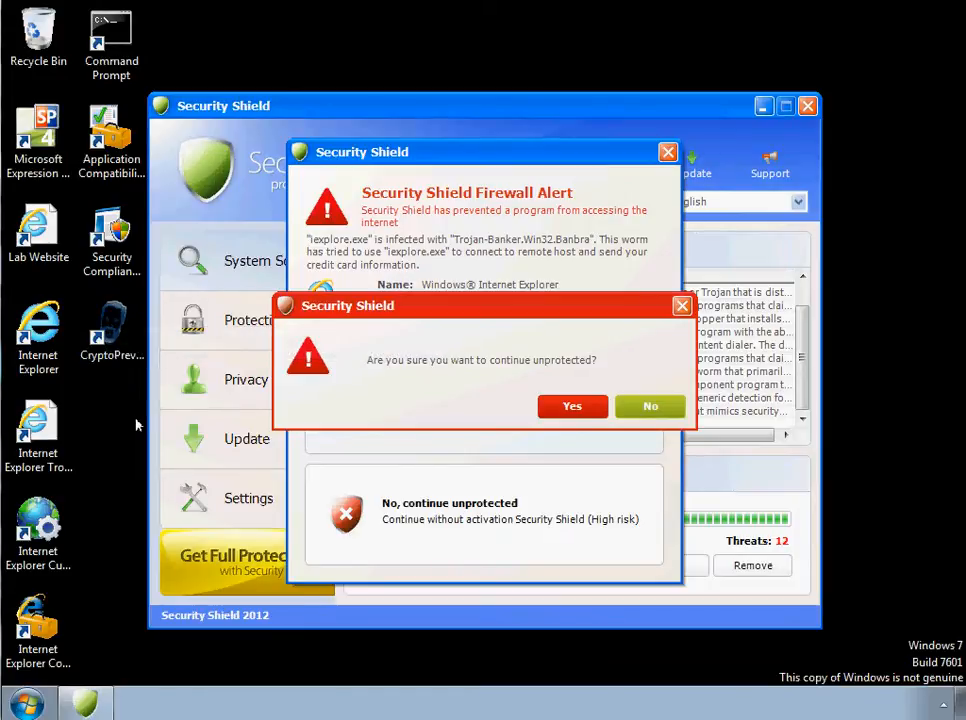
pyautogui.doubleClick(112, 350)
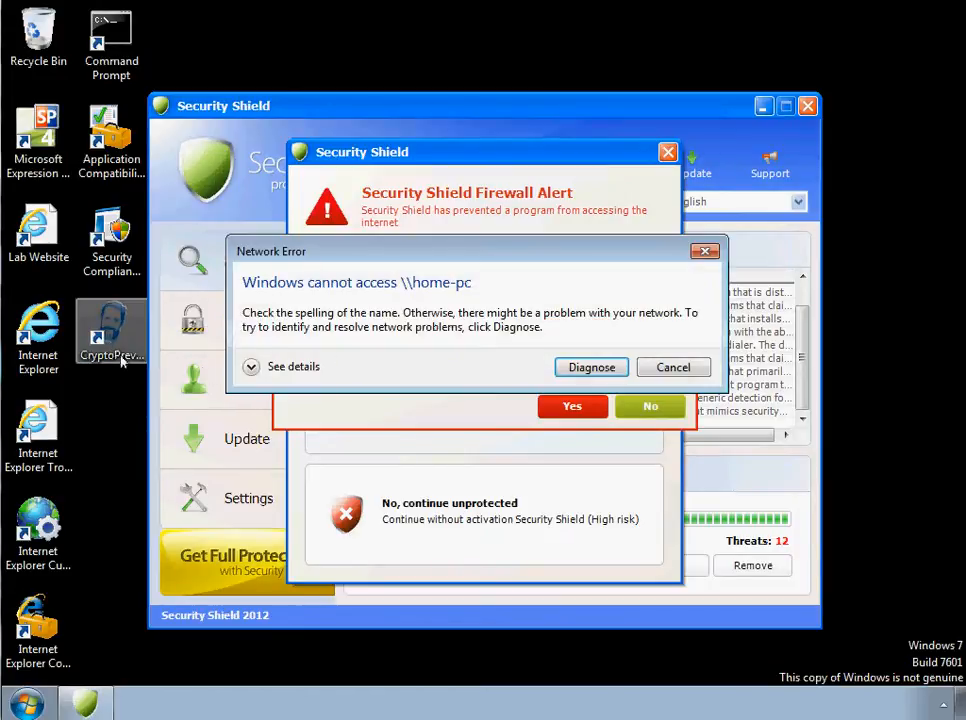
pyautogui.click(712, 252)
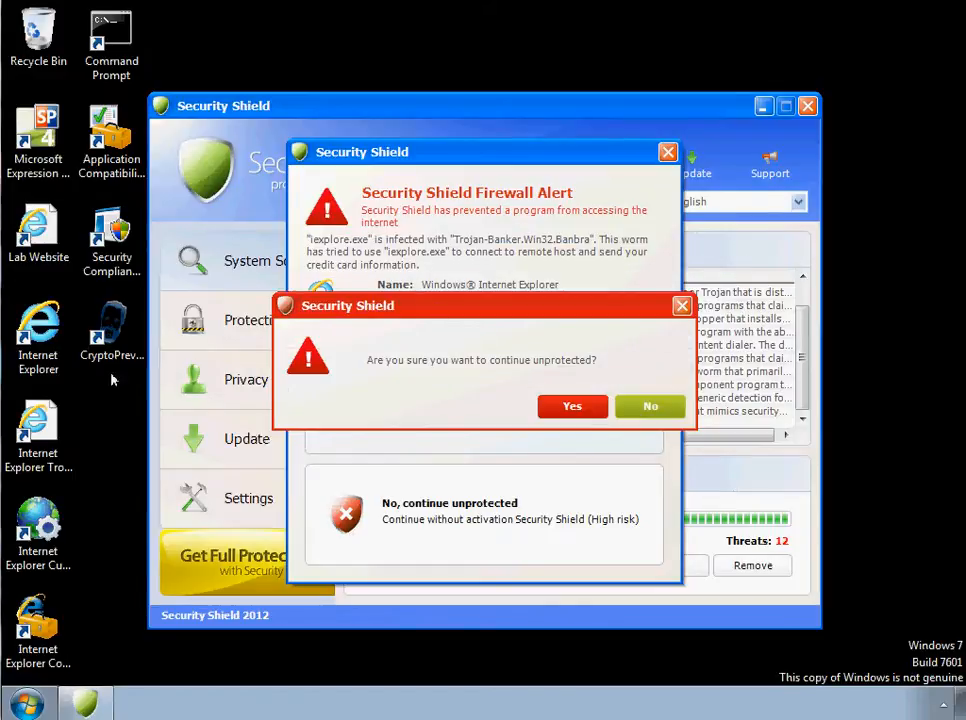
pyautogui.click(125, 331)
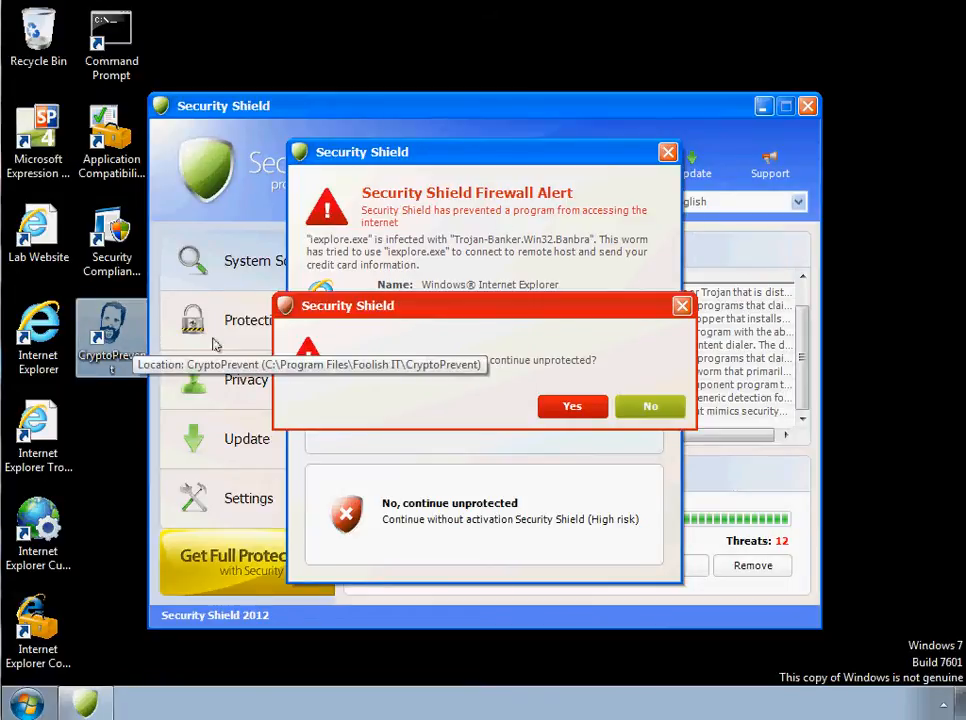
pyautogui.moveTo(438, 309); pyautogui.dragTo(686, 343)
pyautogui.click(900, 438)
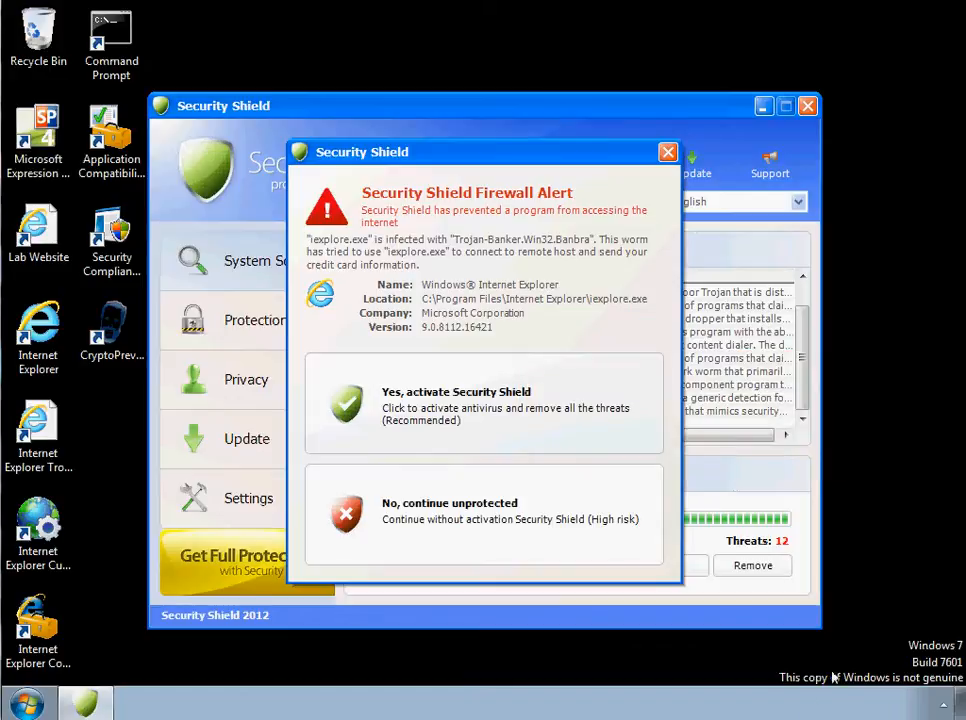
pyautogui.click(668, 152)
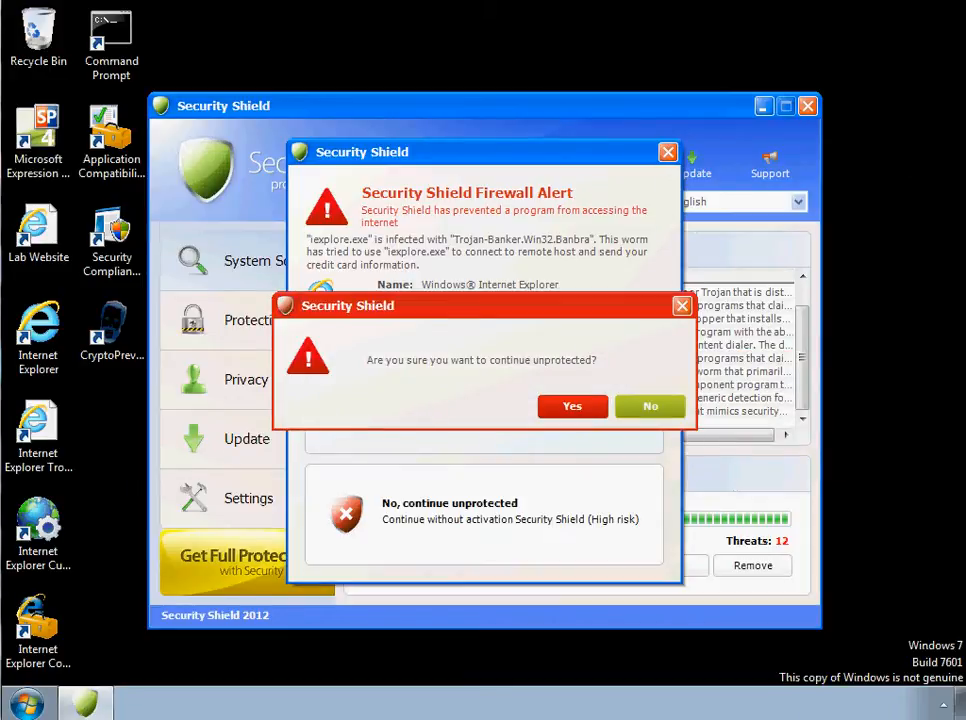
pyautogui.doubleClick(113, 360)
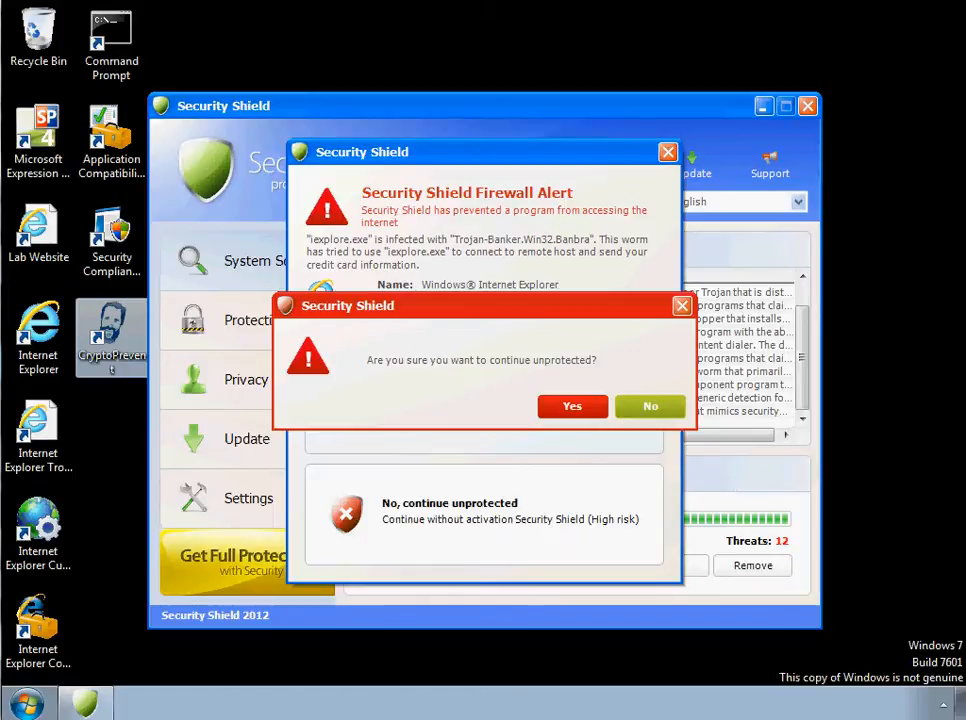
# - Restart the test machine and log back on to the FABRIKAM domain's Administrator account with the account password
pyautogui.moveTo(332, 656)
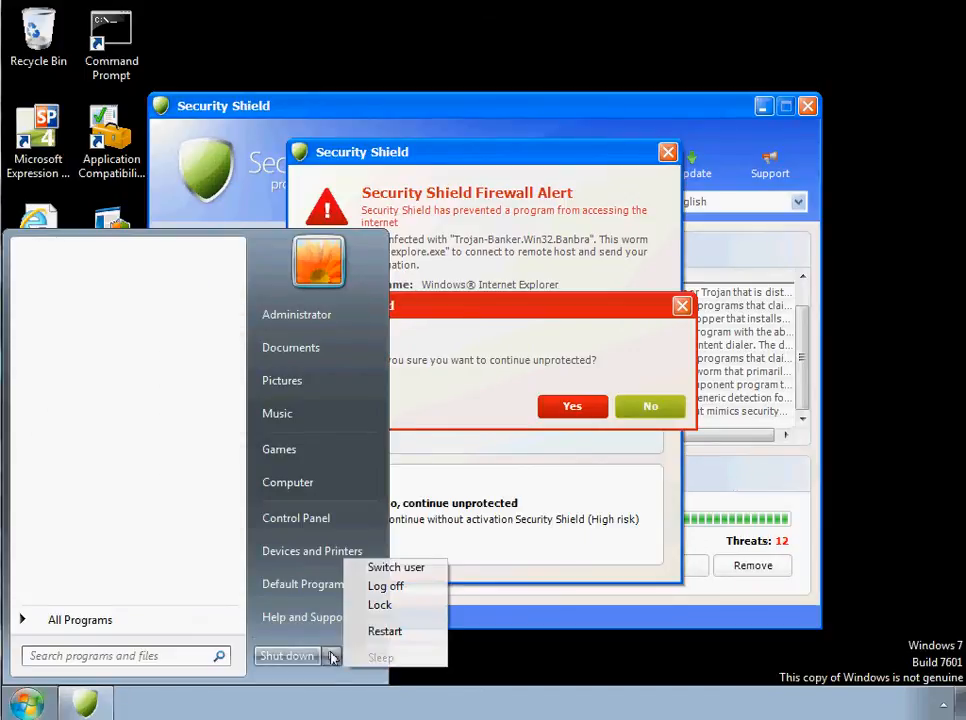
pyautogui.click(396, 631)
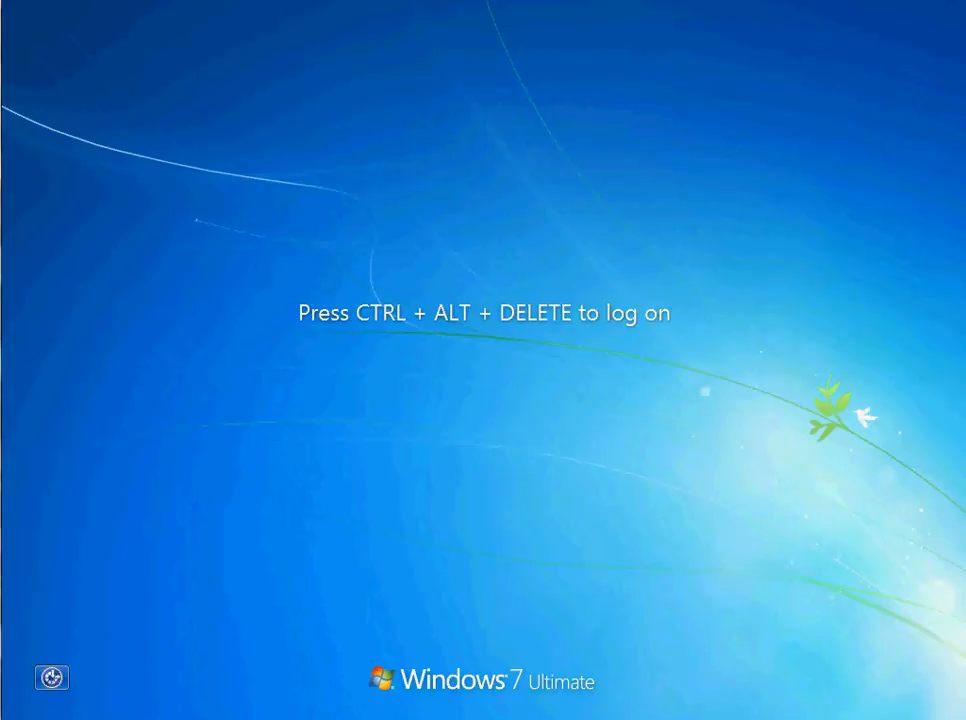
pyautogui.hotkey('ctrl', 'alt', 'Delete')
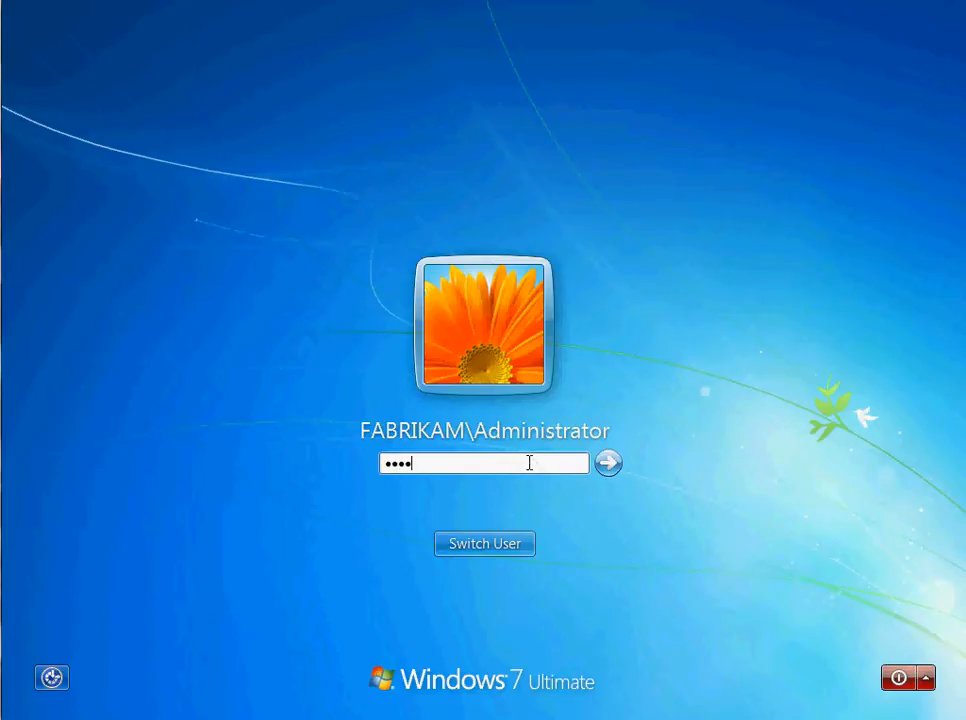
pyautogui.press('Return')
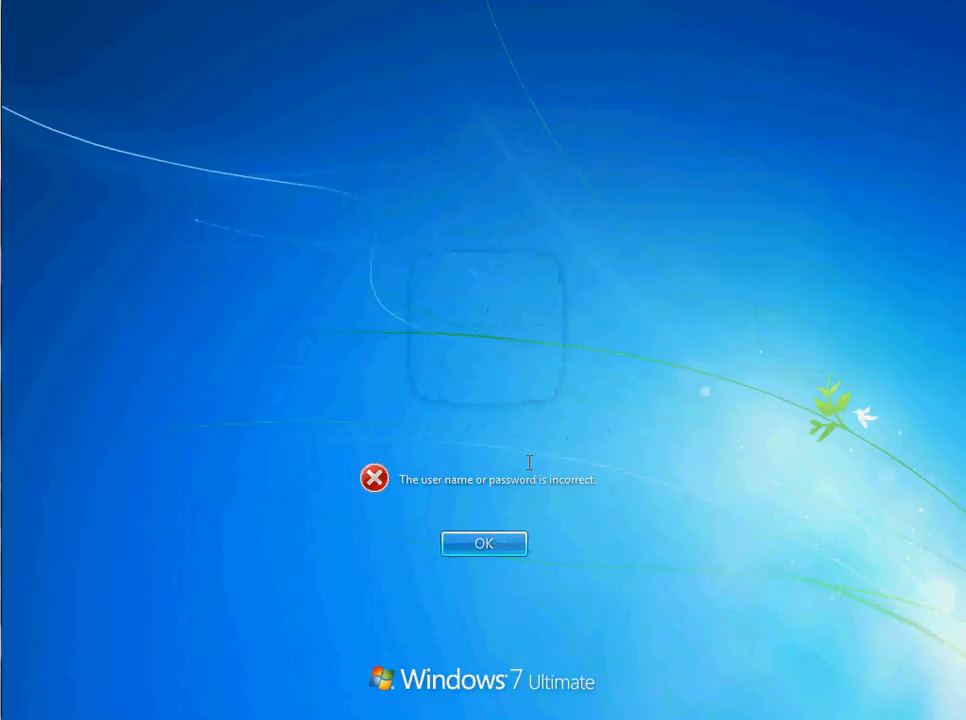
pyautogui.press('Return')
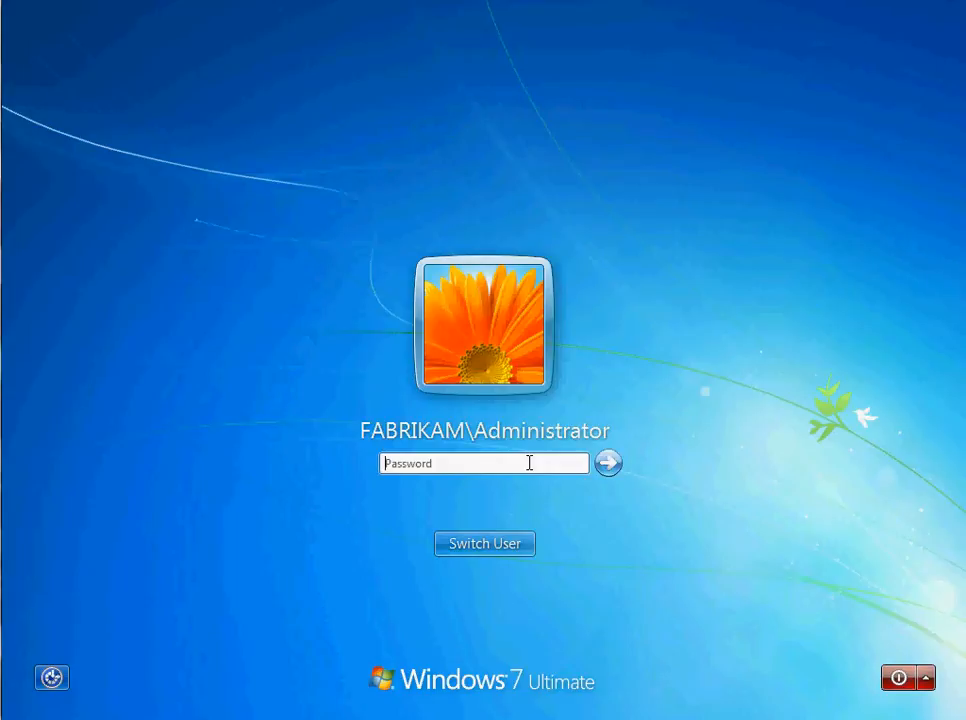
pyautogui.write('P')
pyautogui.press('Return')
pyautogui.press('Return')
pyautogui.write('Pa$$w0rd')
pyautogui.press('Return')
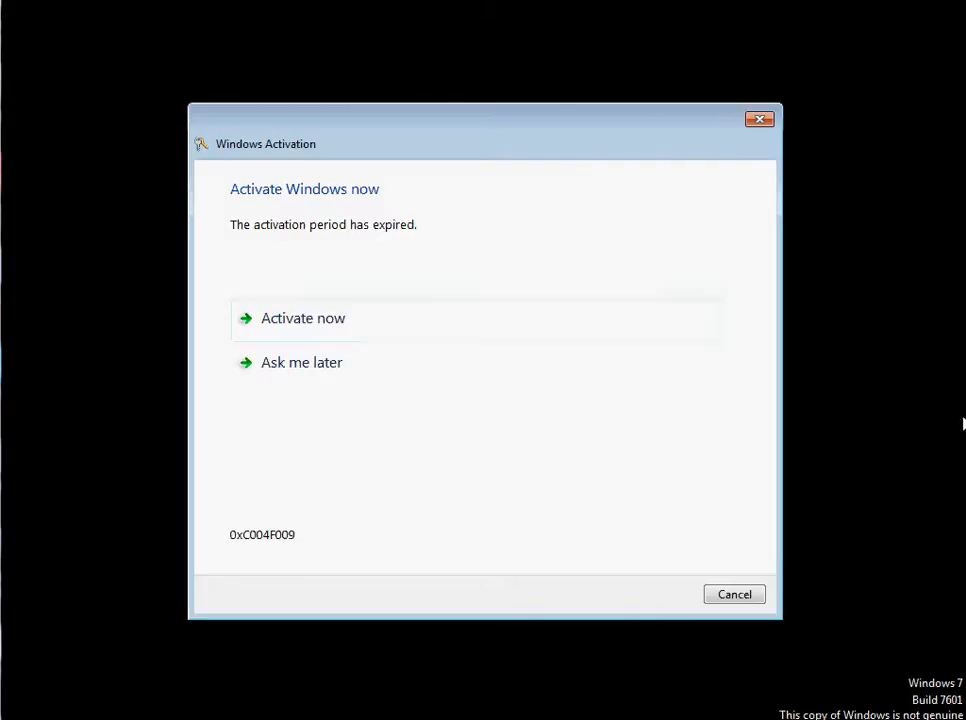
# - Cancel Windows activation and launch CryptoPrevent from the desktop
pyautogui.click(757, 600)
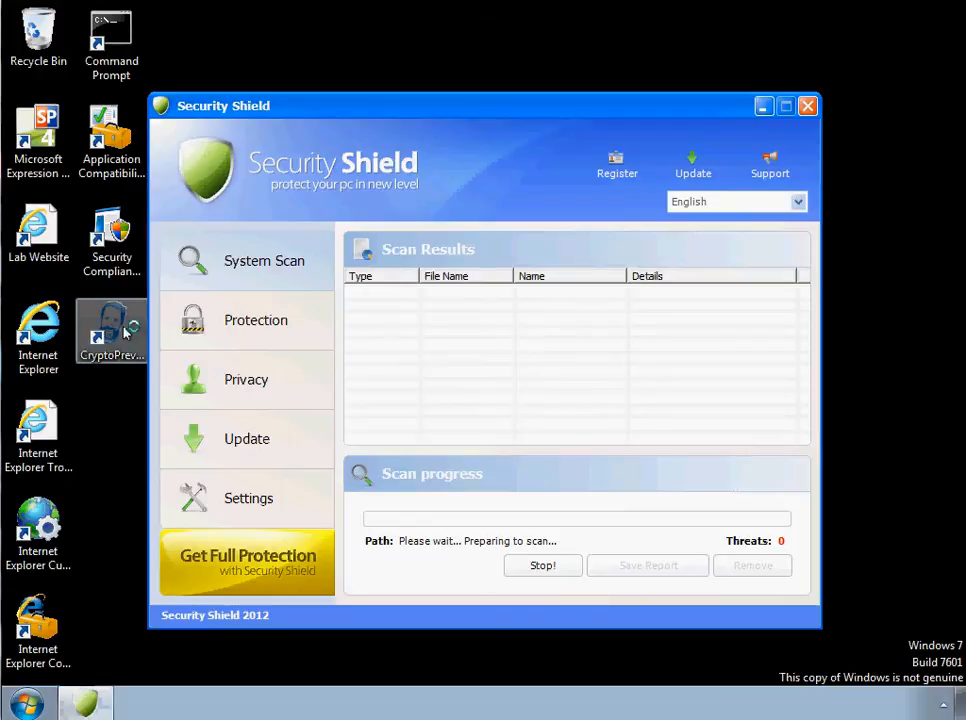
pyautogui.click(112, 330)
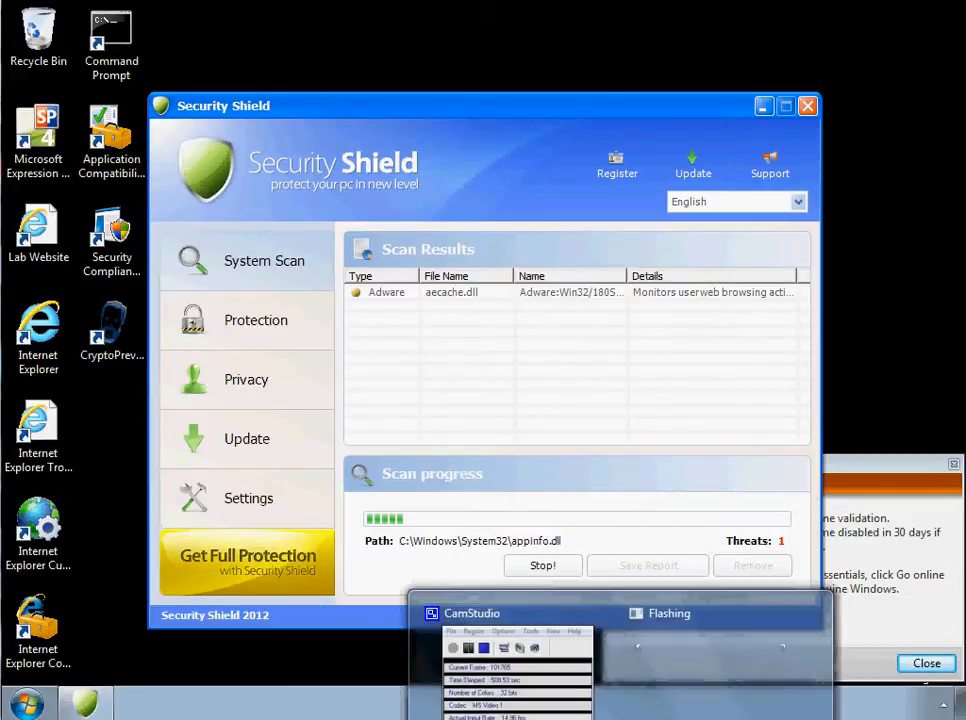
# - Move the Security Shield window out of the way, close the CryptoPrevent About window, and place the main CryptoPrevent window in clear view
pyautogui.moveTo(485, 106); pyautogui.dragTo(459, 462)
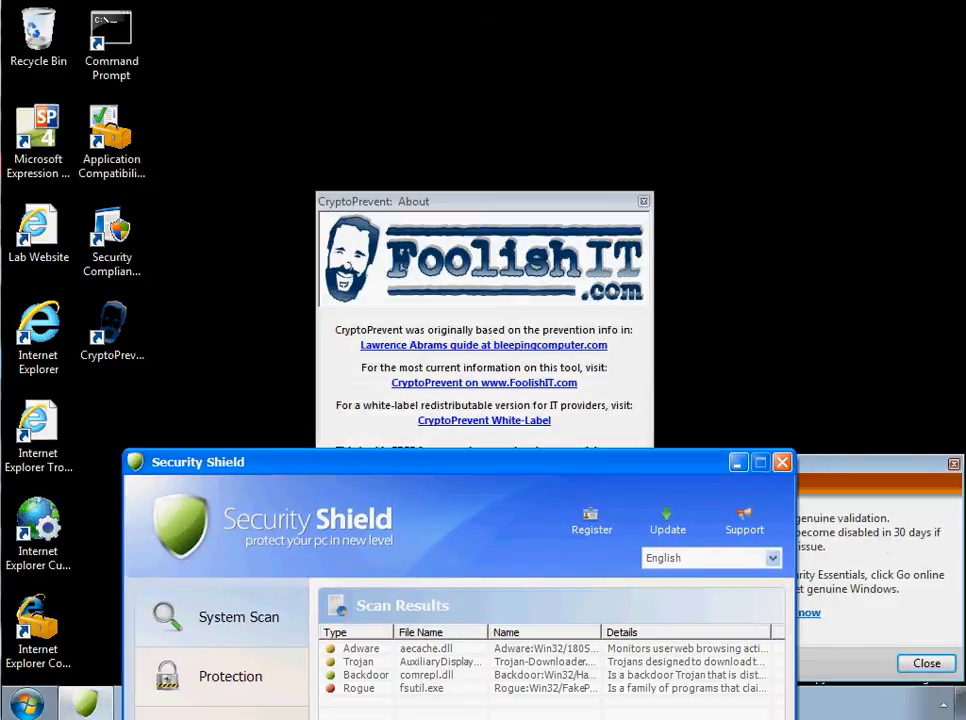
pyautogui.moveTo(405, 201); pyautogui.dragTo(352, 139)
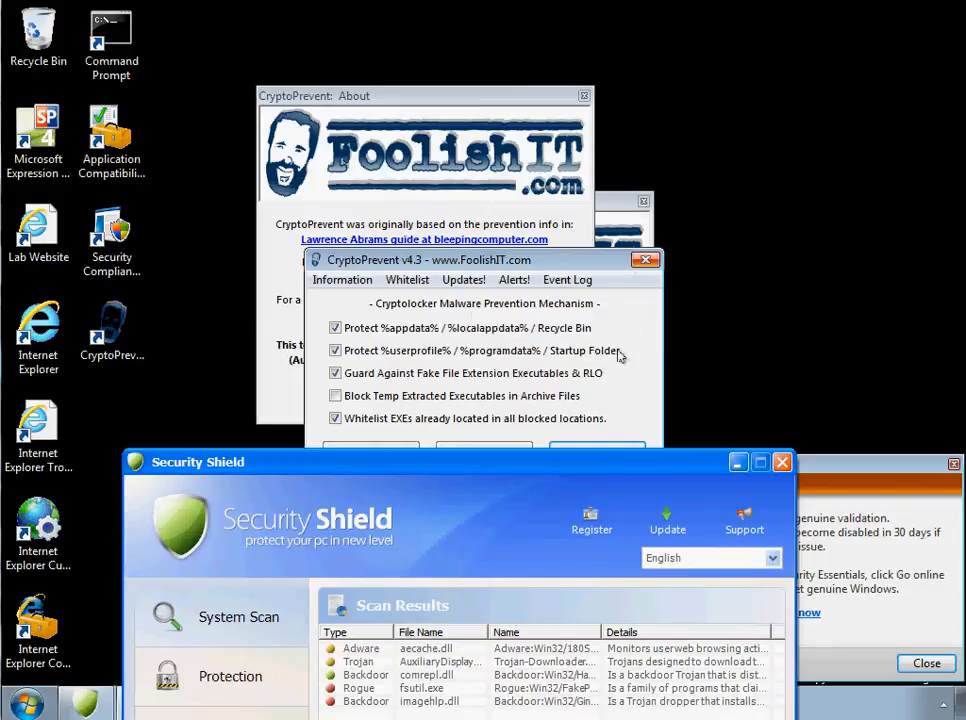
pyautogui.moveTo(599, 465); pyautogui.dragTo(883, 187)
pyautogui.moveTo(347, 259); pyautogui.dragTo(112, 215)
pyautogui.moveTo(528, 186); pyautogui.dragTo(450, 113)
pyautogui.moveTo(237, 216); pyautogui.dragTo(196, 83)
pyautogui.click(276, 345)
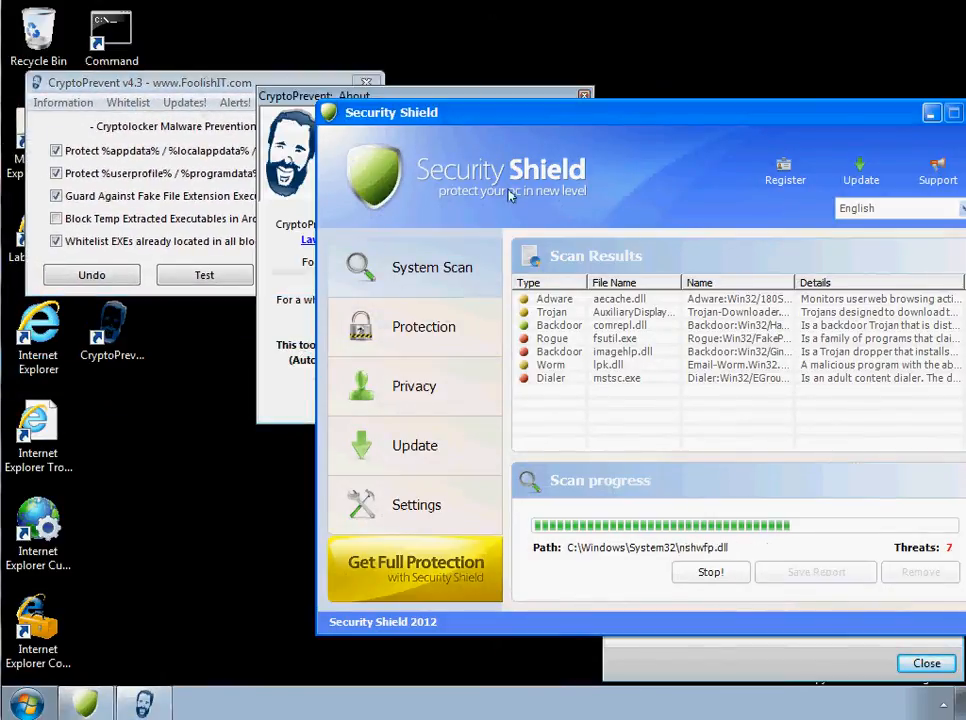
pyautogui.click(584, 97)
pyautogui.moveTo(568, 110); pyautogui.dragTo(655, 61)
pyautogui.moveTo(237, 84); pyautogui.dragTo(222, 58)
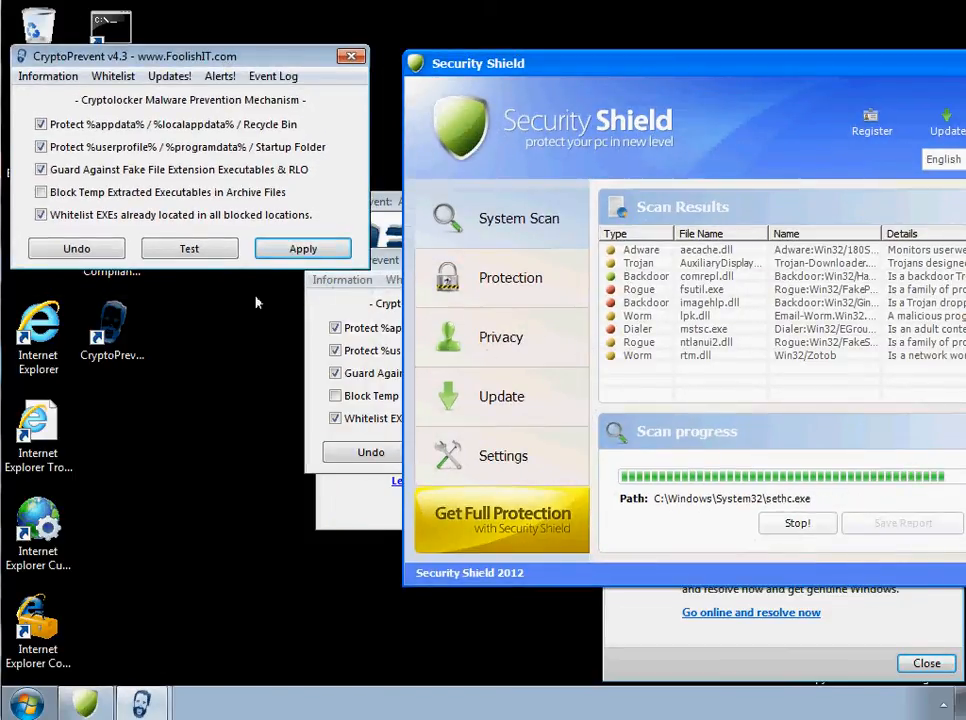
# - Close the duplicate CryptoPrevent windows and their About windows, keeping a single main CryptoPrevent window open
pyautogui.moveTo(344, 262); pyautogui.dragTo(145, 314)
pyautogui.moveTo(361, 315); pyautogui.dragTo(223, 320)
pyautogui.click(310, 317)
pyautogui.moveTo(383, 206); pyautogui.dragTo(134, 282)
pyautogui.moveTo(290, 275); pyautogui.dragTo(204, 282)
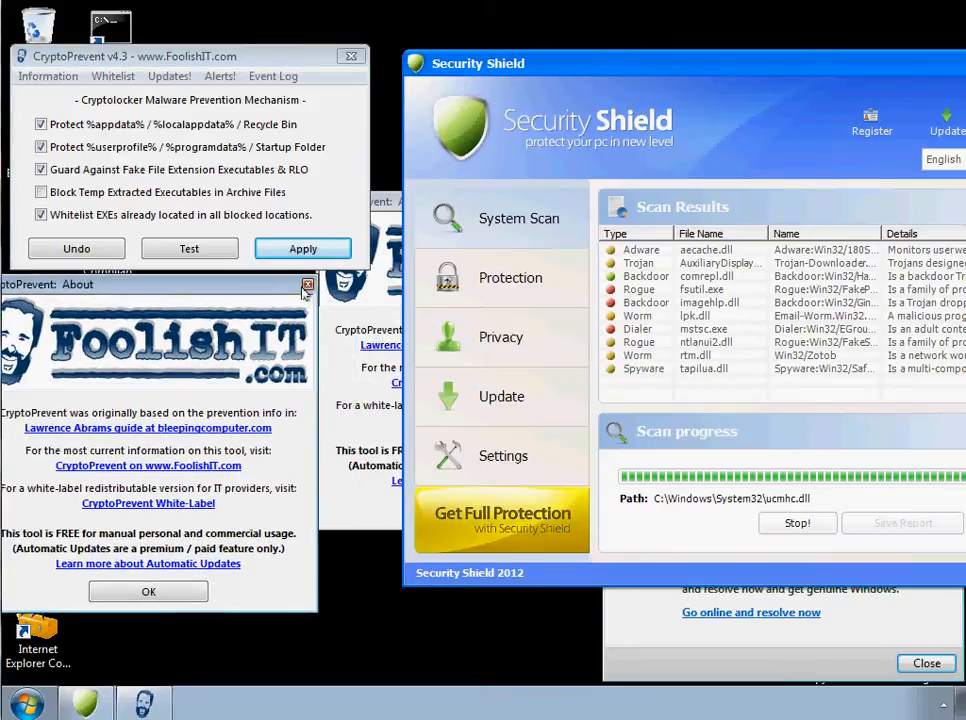
pyautogui.click(306, 286)
pyautogui.moveTo(383, 201); pyautogui.dragTo(122, 305)
pyautogui.moveTo(301, 301); pyautogui.dragTo(154, 311)
pyautogui.click(281, 310)
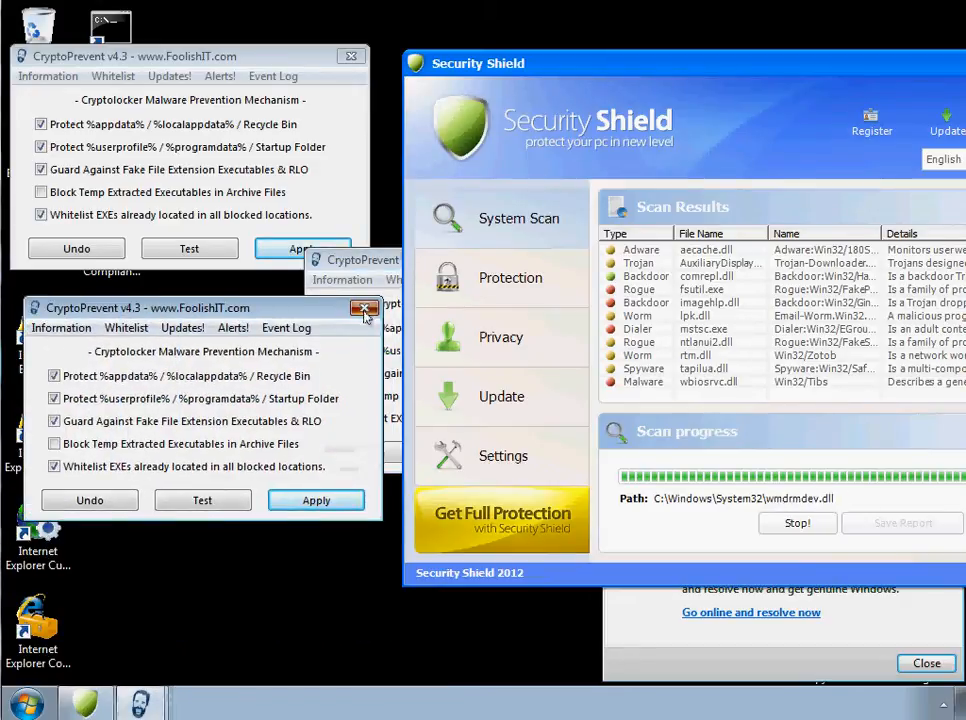
pyautogui.click(365, 312)
pyautogui.moveTo(384, 261); pyautogui.dragTo(88, 300)
pyautogui.click(356, 301)
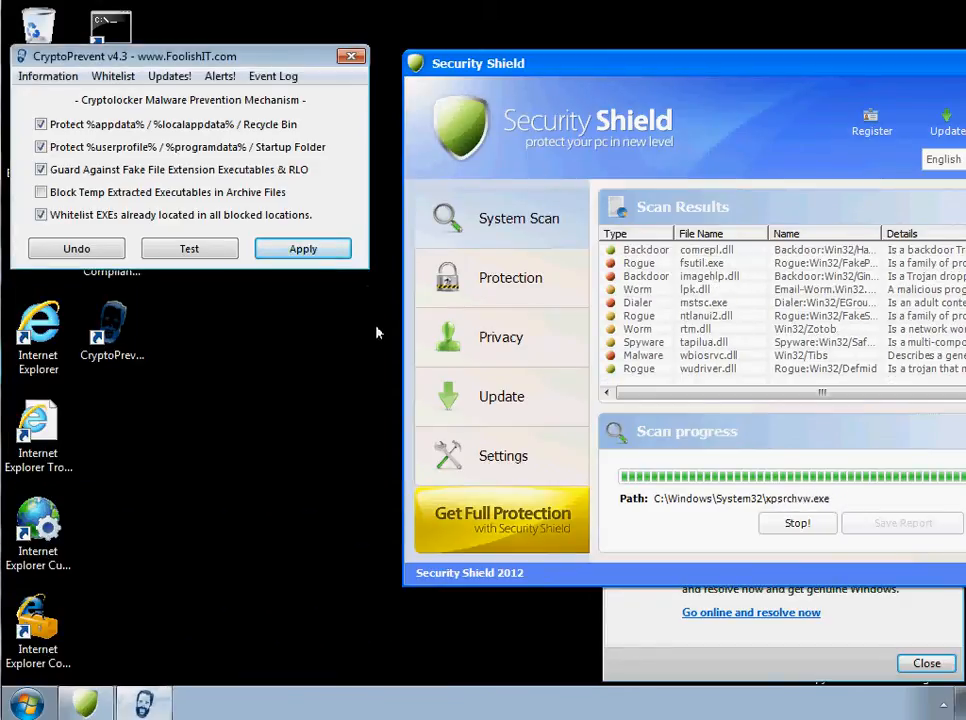
# - Reposition the CryptoPrevent window and Security Shield's infection warning so that the CryptoPrevent options are uncovered
pyautogui.moveTo(244, 60); pyautogui.dragTo(308, 41)
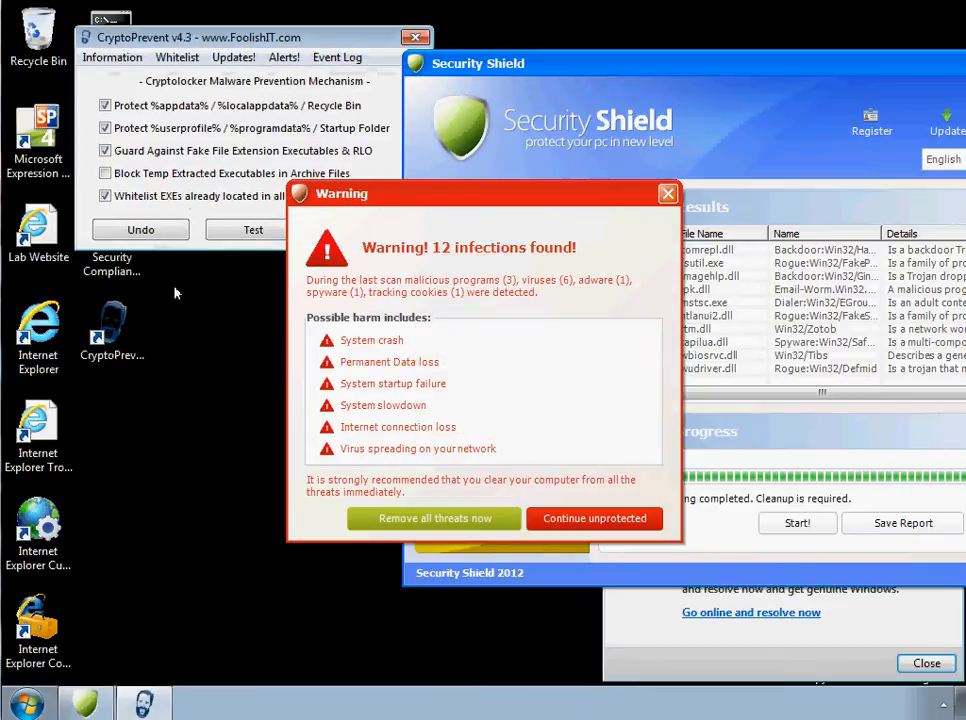
pyautogui.moveTo(320, 195); pyautogui.dragTo(491, 231)
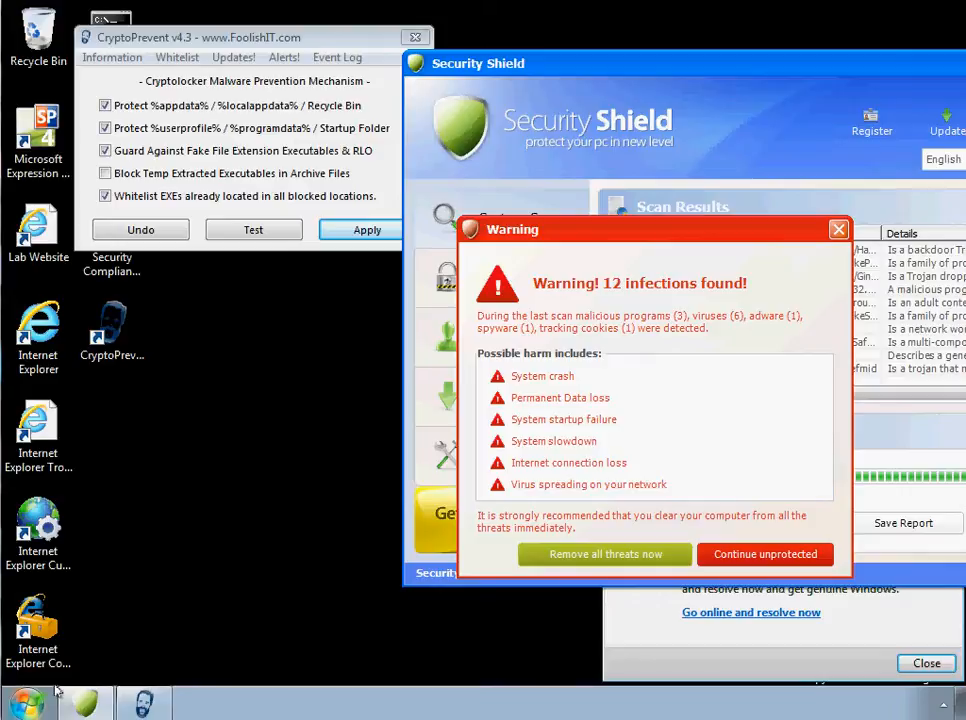
pyautogui.moveTo(157, 40); pyautogui.dragTo(75, 253)
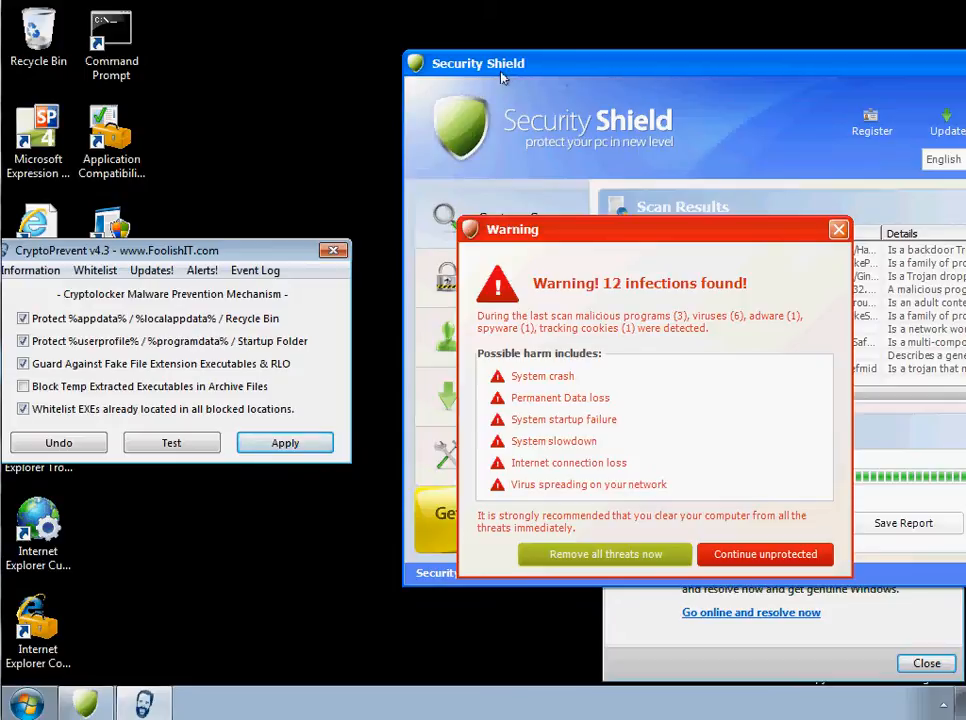
pyautogui.moveTo(266, 246); pyautogui.dragTo(321, 194)
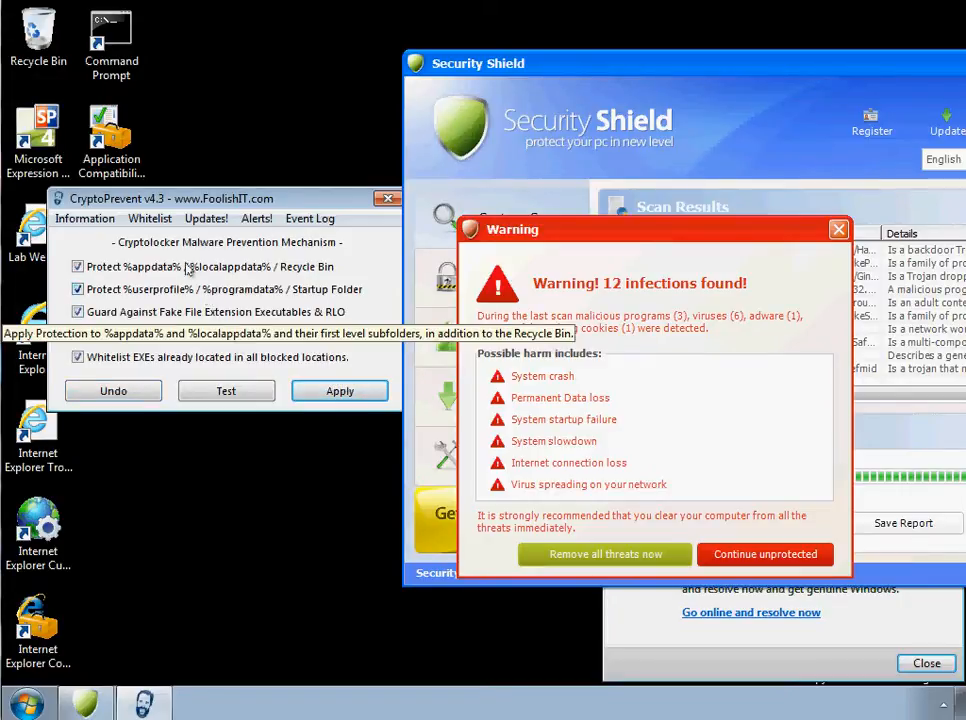
# - Check the Whitelist options, and apply the selected CryptoPrevent protections with existing EXEs in blocked locations whitelisted
pyautogui.click(150, 218)
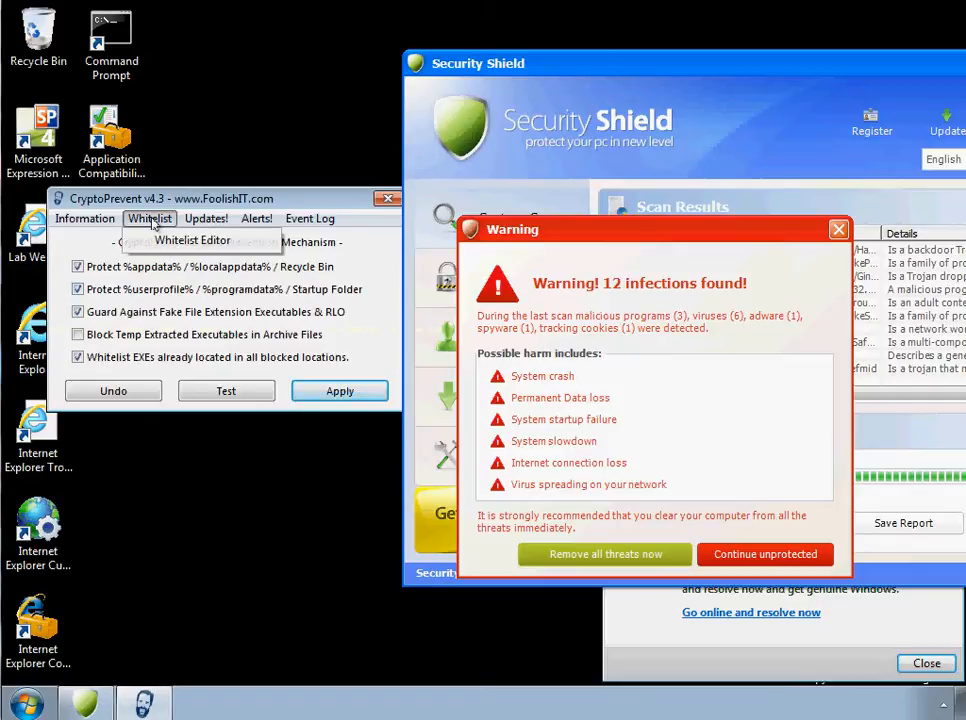
pyautogui.click(93, 368)
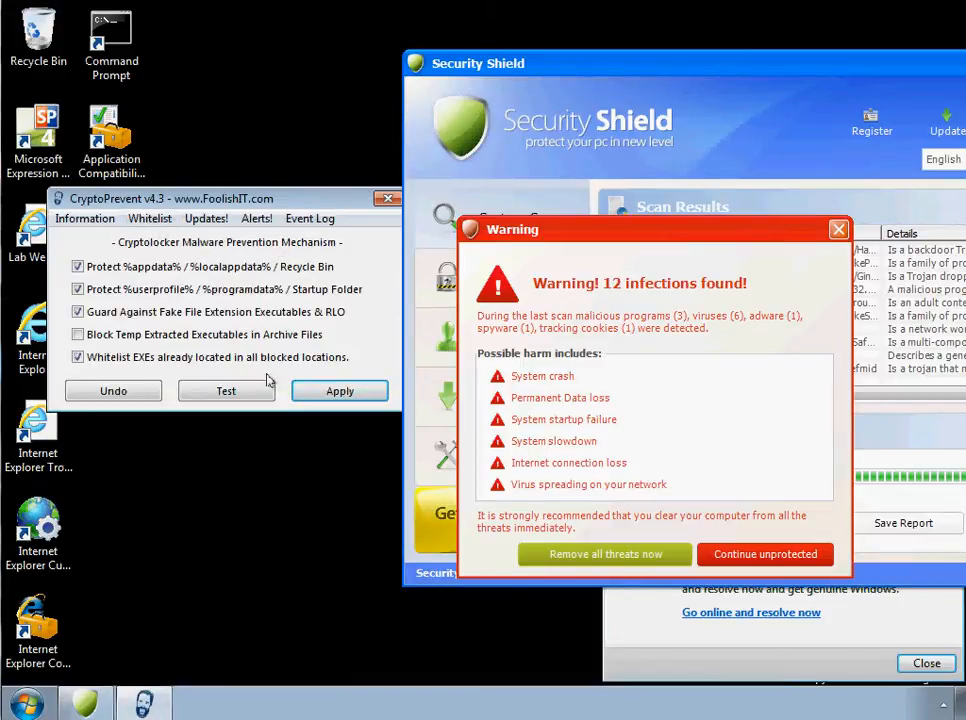
pyautogui.click(322, 391)
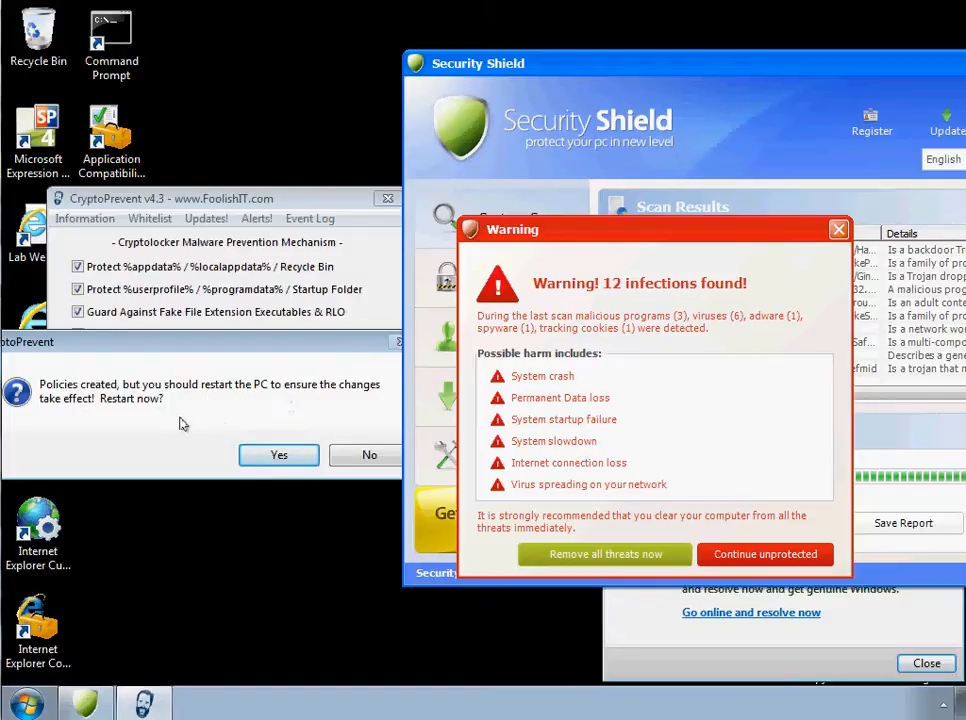
# - Decline the restart for now, open CryptoPrevent's Whitelist Editor, and move it clear of the Security Shield windows
pyautogui.click(352, 466)
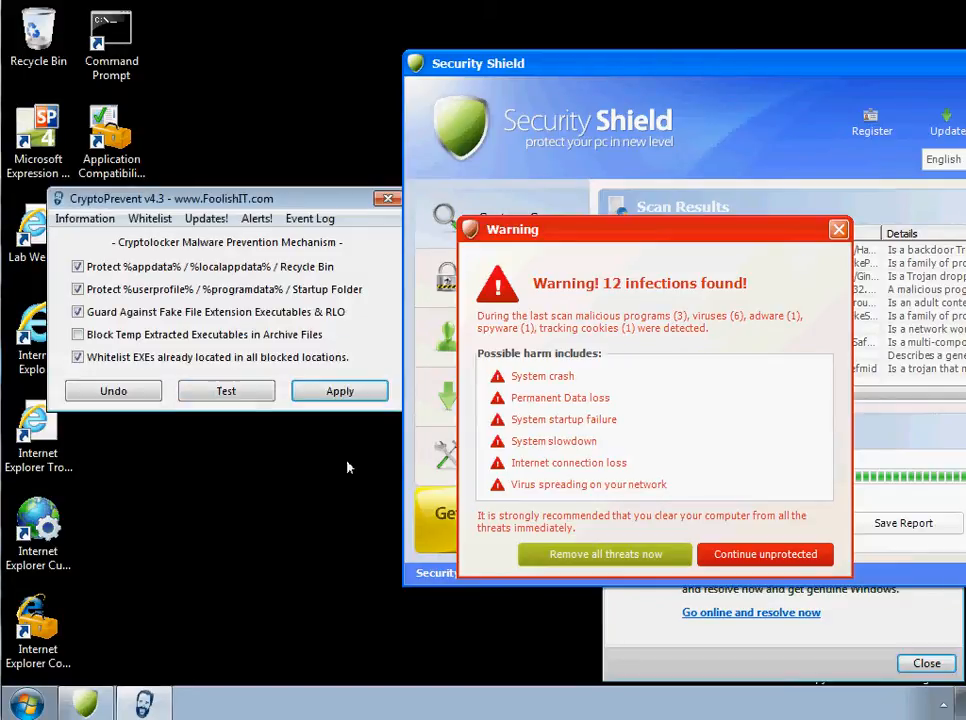
pyautogui.click(146, 219)
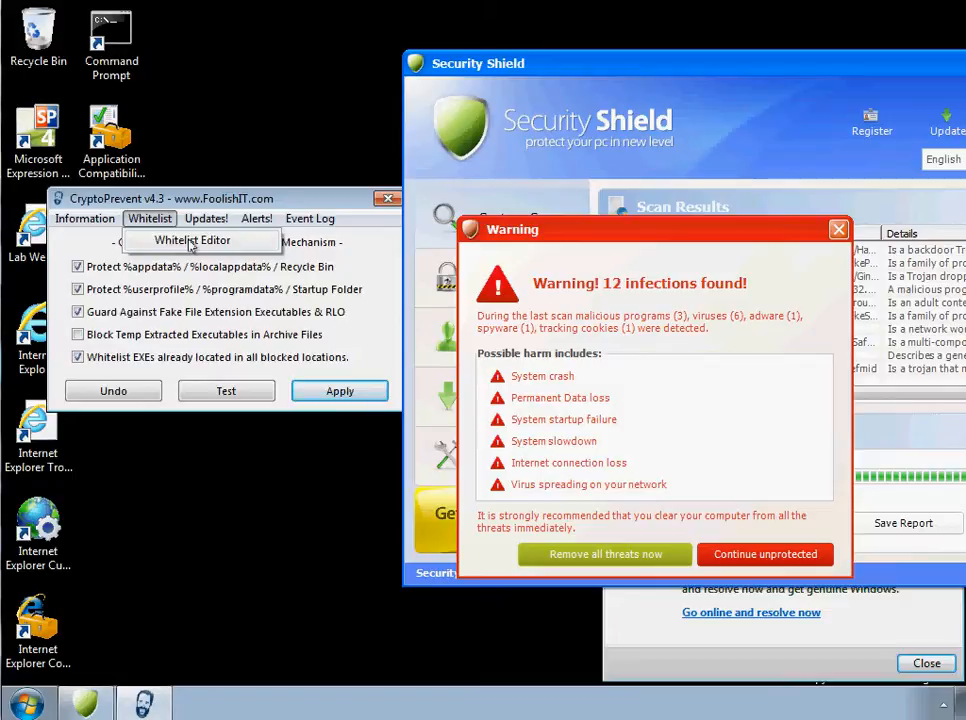
pyautogui.click(190, 243)
pyautogui.moveTo(328, 134); pyautogui.dragTo(72, 127)
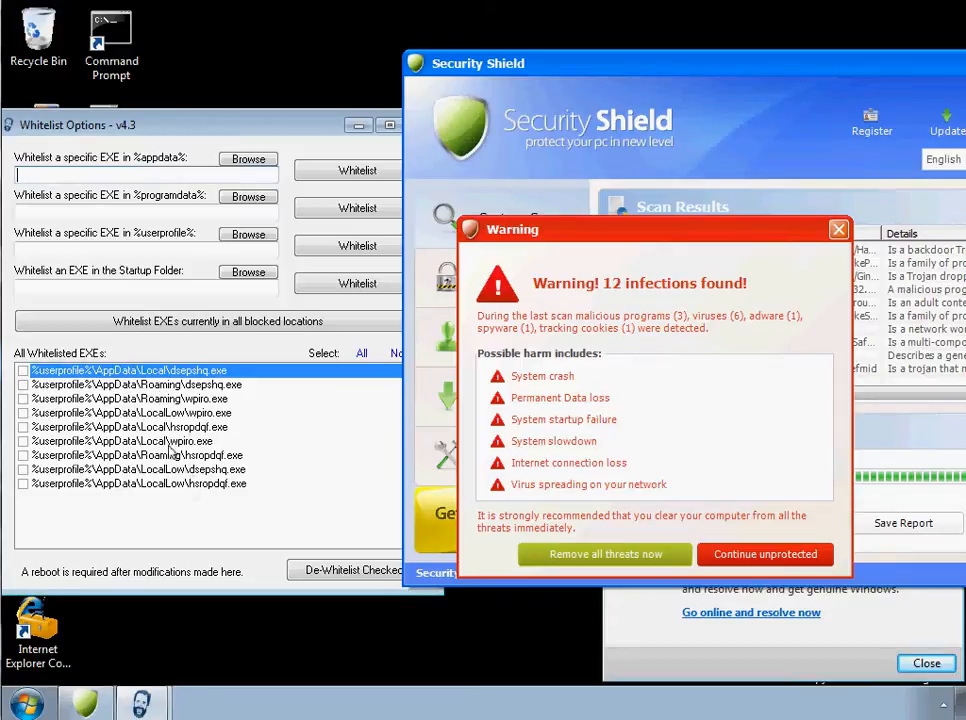
# - Check the hidden notification area icons for the computer's protection status, and close the overflow area
pyautogui.click(943, 705)
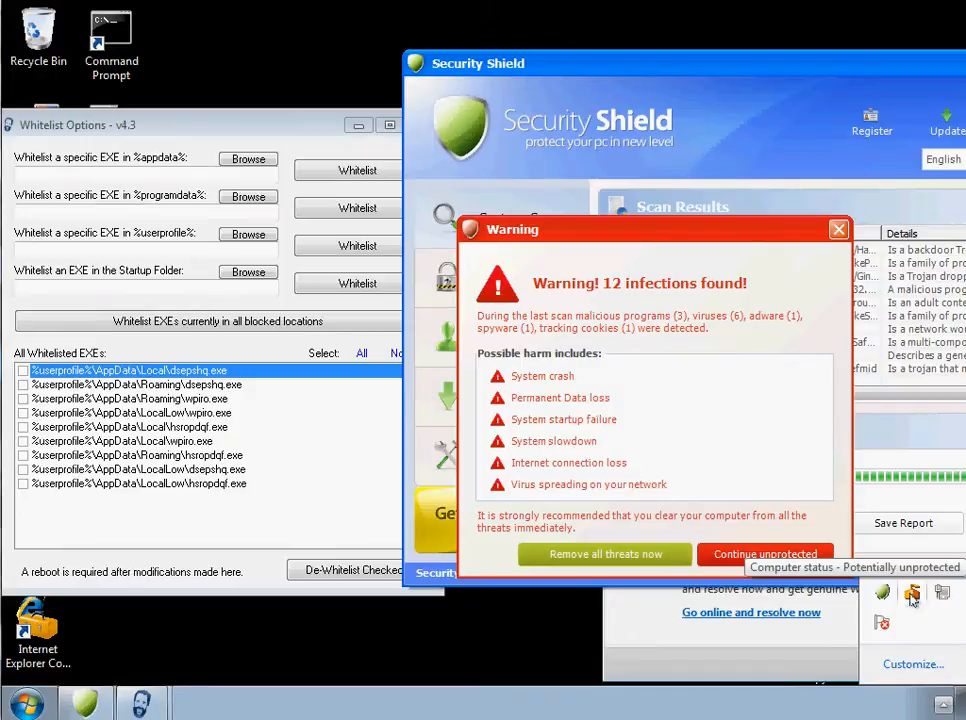
pyautogui.click(696, 669)
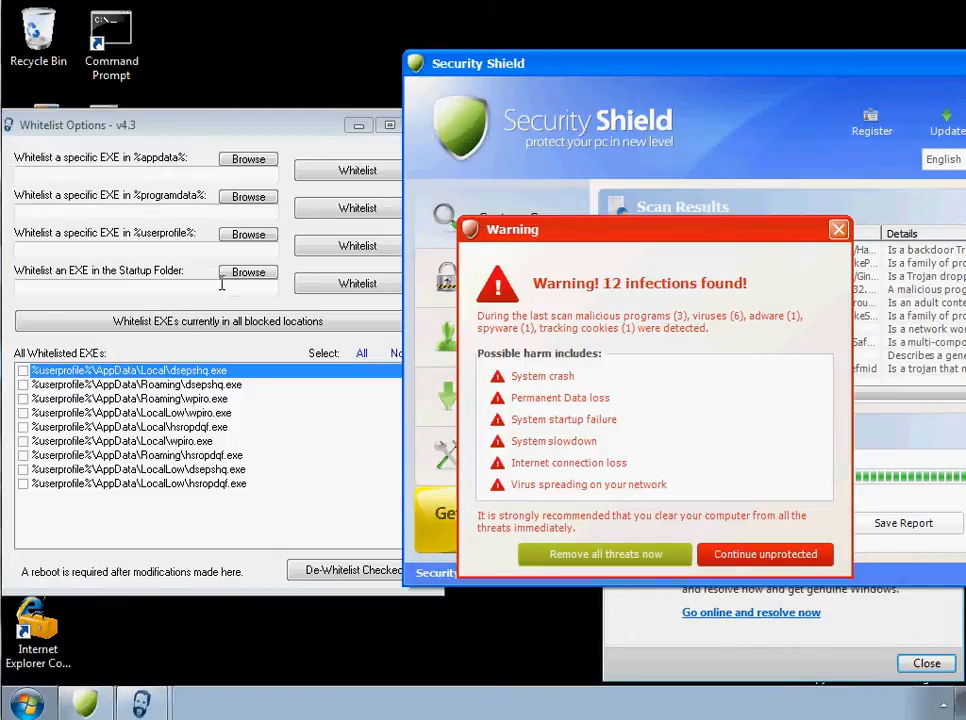
# - De-whitelist all nine listed EXEs: dsepshq.exe, wpiro.exe and hsropdqf.exe in the AppData Local, LocalLow and Roaming folders
pyautogui.moveTo(199, 130); pyautogui.dragTo(224, 49)
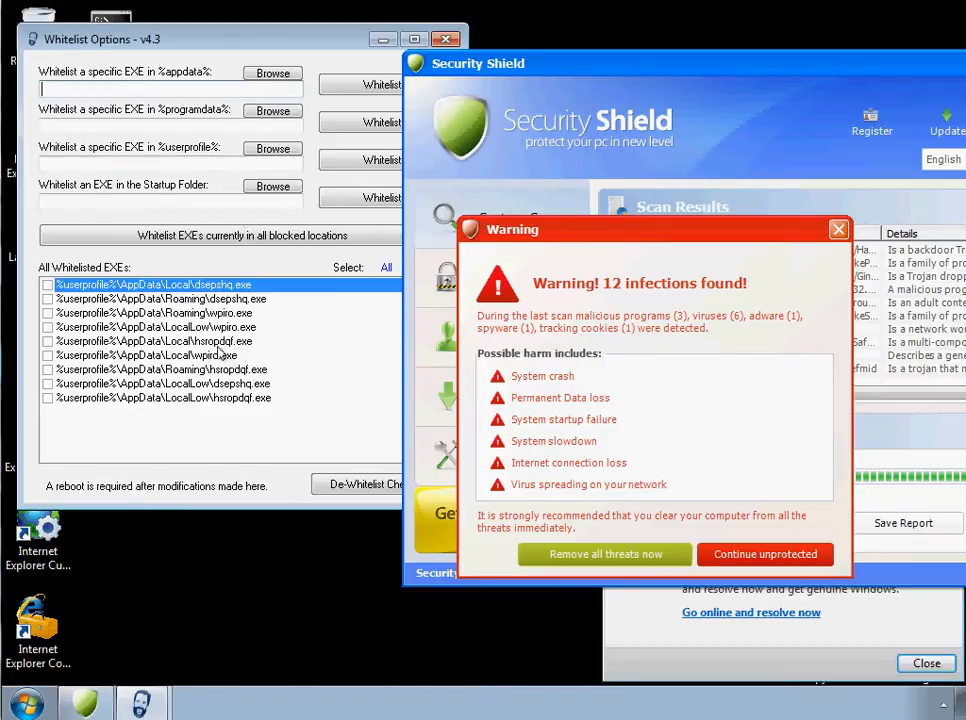
pyautogui.click(47, 285)
pyautogui.click(47, 299)
pyautogui.click(47, 313)
pyautogui.click(47, 327)
pyautogui.click(47, 341)
pyautogui.click(47, 355)
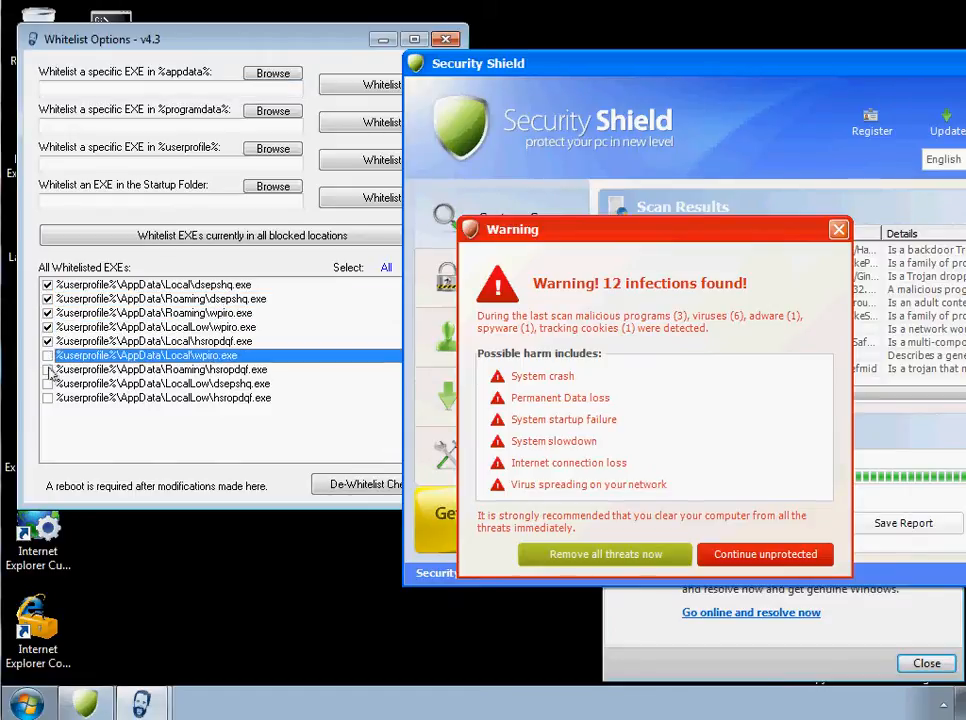
pyautogui.click(47, 369)
pyautogui.click(47, 383)
pyautogui.click(47, 397)
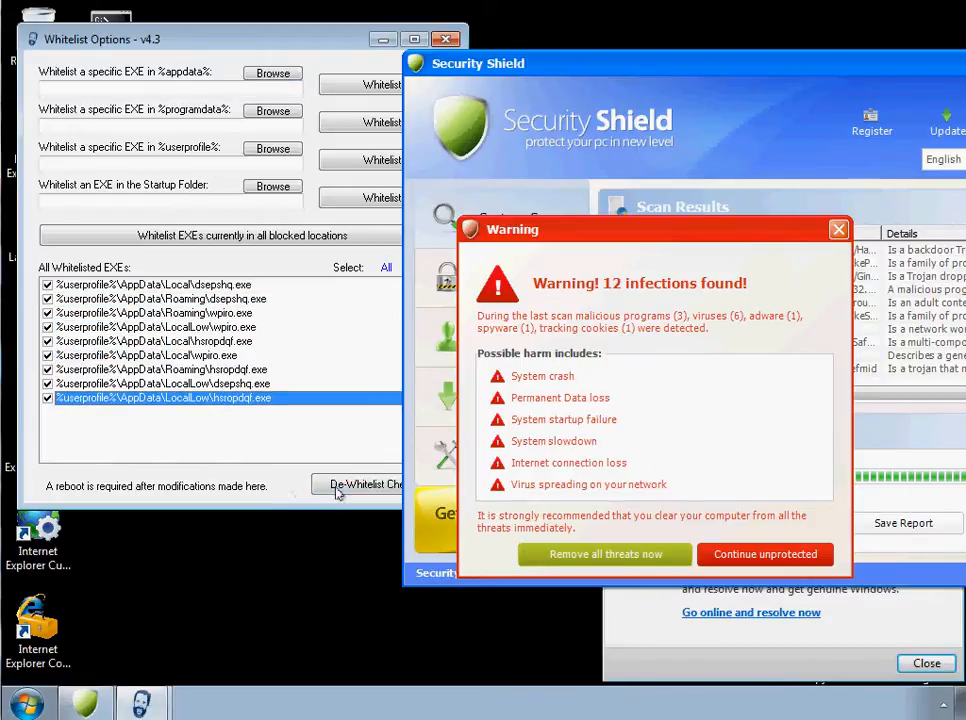
pyautogui.click(330, 485)
# - Bring the Whitelist Options window's controls into clear view, and close both it and the main CryptoPrevent window
pyautogui.moveTo(269, 49)
pyautogui.mouseDown()
pyautogui.moveTo(198, 34)
pyautogui.moveTo(261, 46)
pyautogui.moveTo(218, 52)
pyautogui.moveTo(254, 60)
pyautogui.mouseUp()
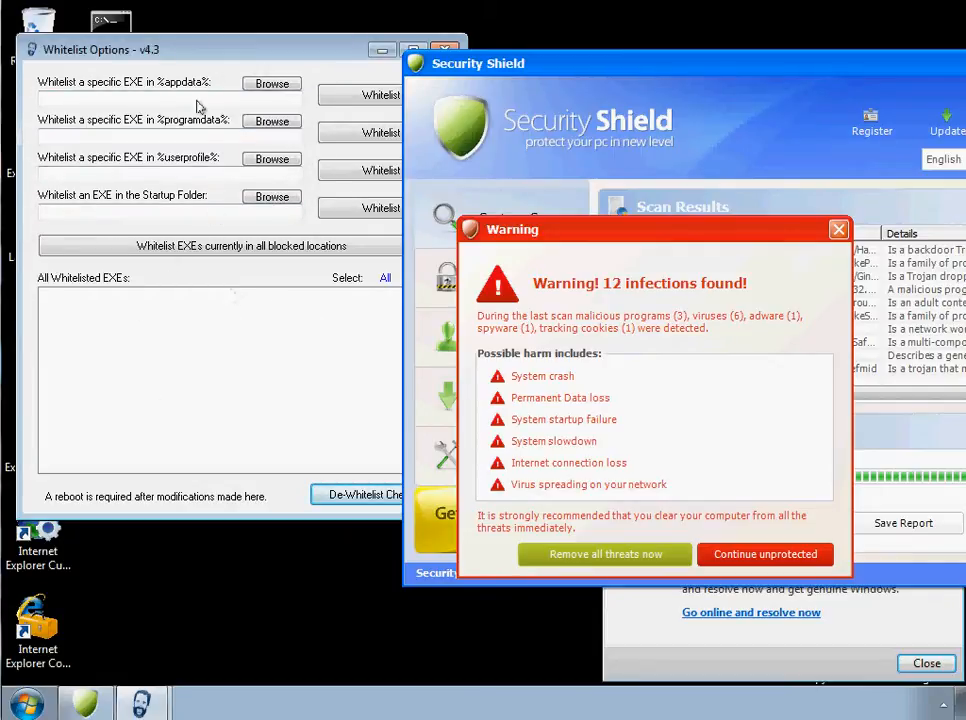
pyautogui.moveTo(246, 51); pyautogui.dragTo(153, 81)
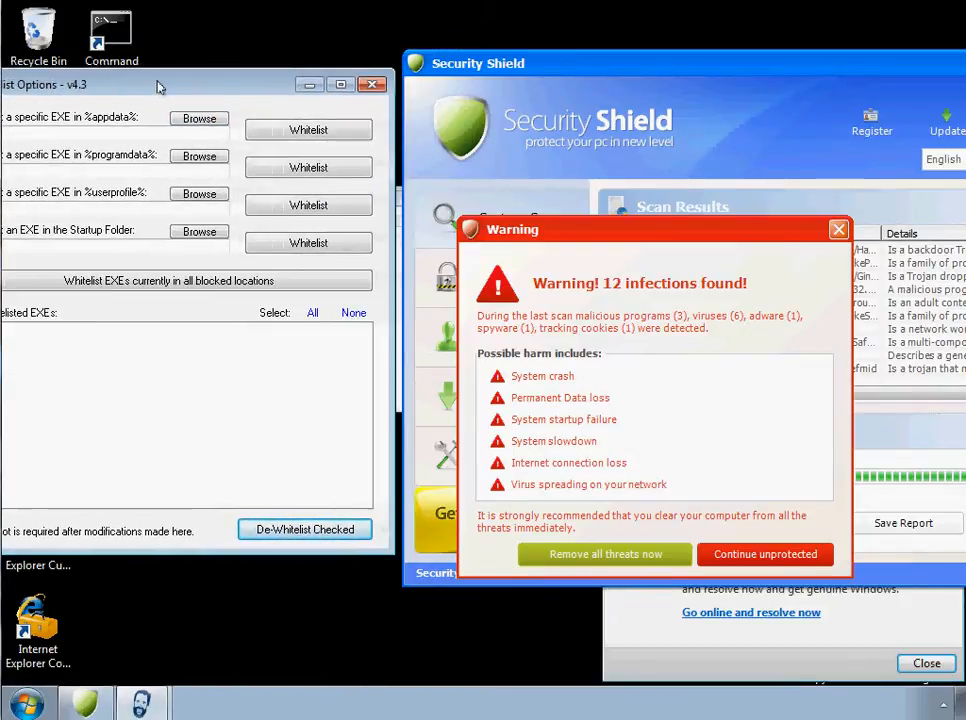
pyautogui.click(373, 86)
pyautogui.click(386, 199)
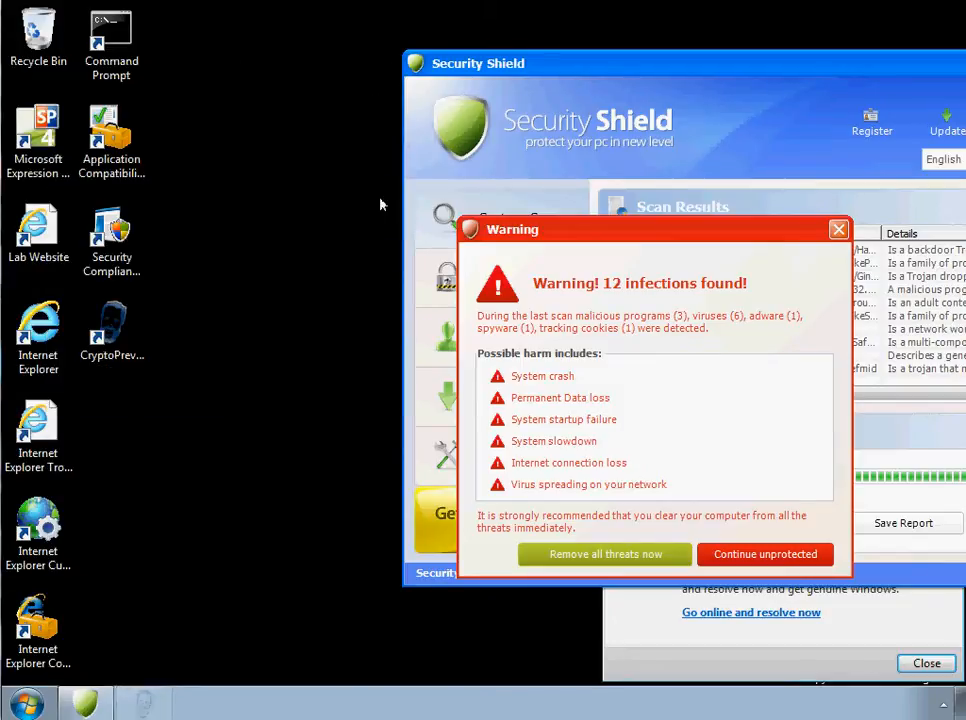
# - Try to restart Windows while the Security Shield windows are still open
pyautogui.click(27, 705)
pyautogui.moveTo(332, 658)
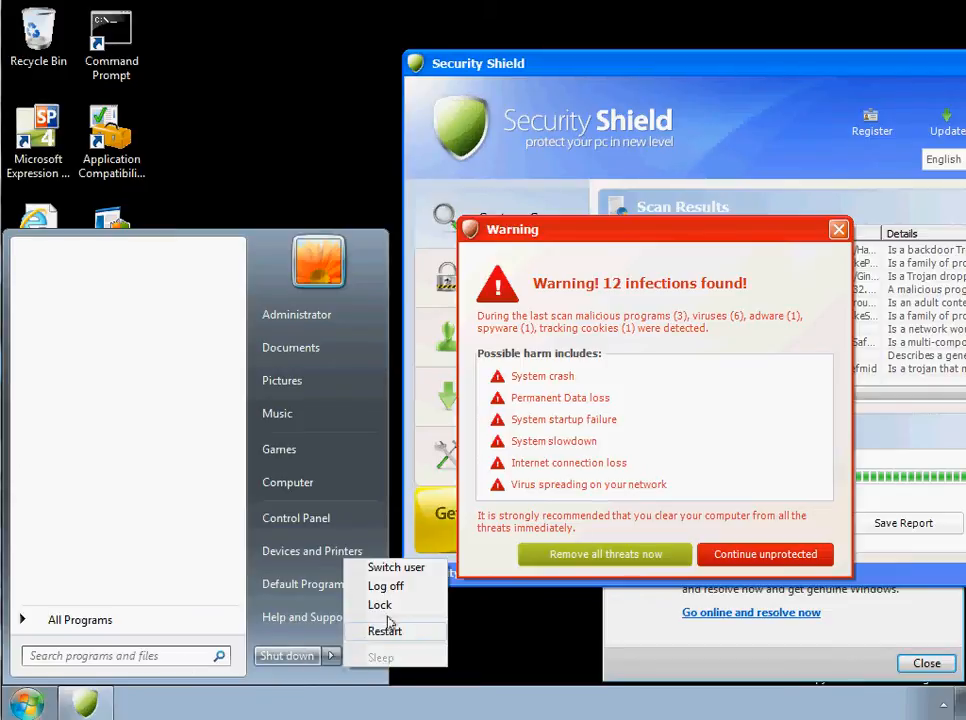
pyautogui.click(386, 626)
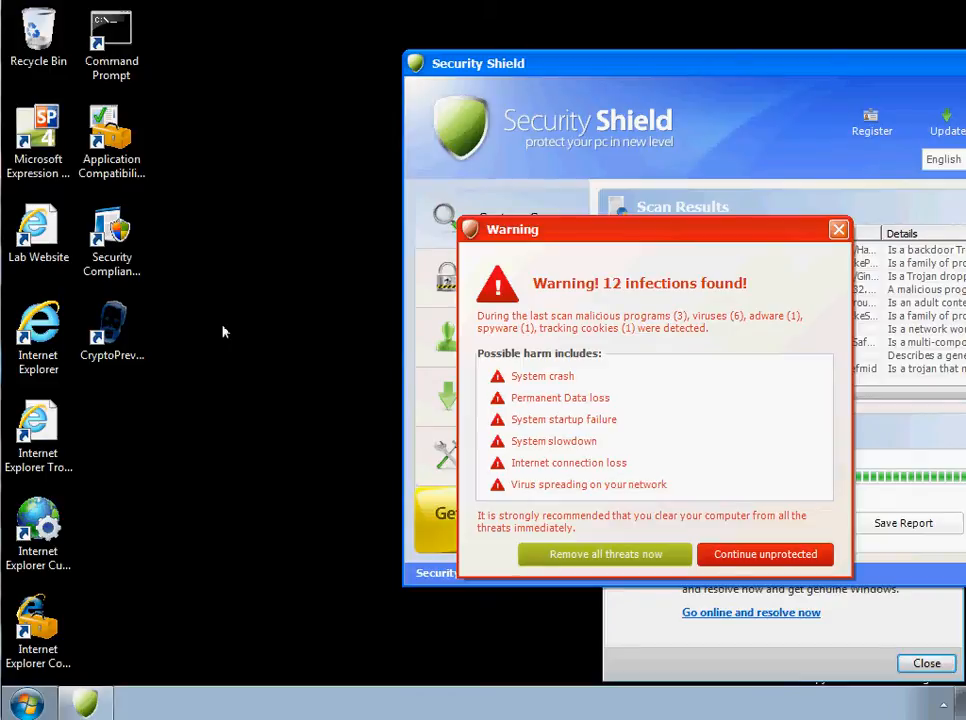
pyautogui.click(27, 704)
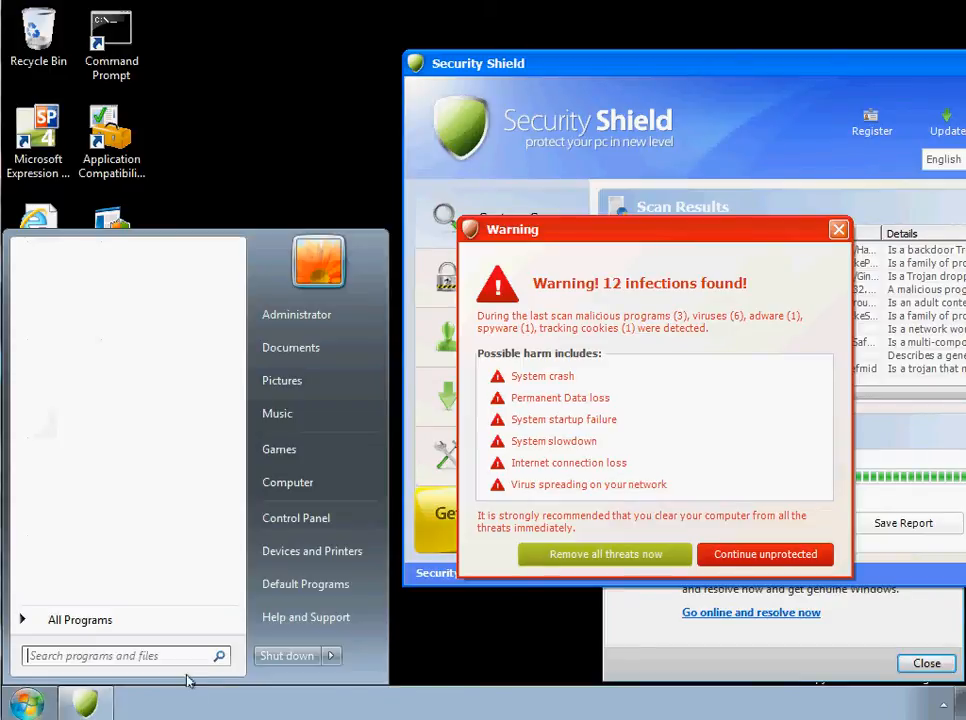
pyautogui.click(331, 655)
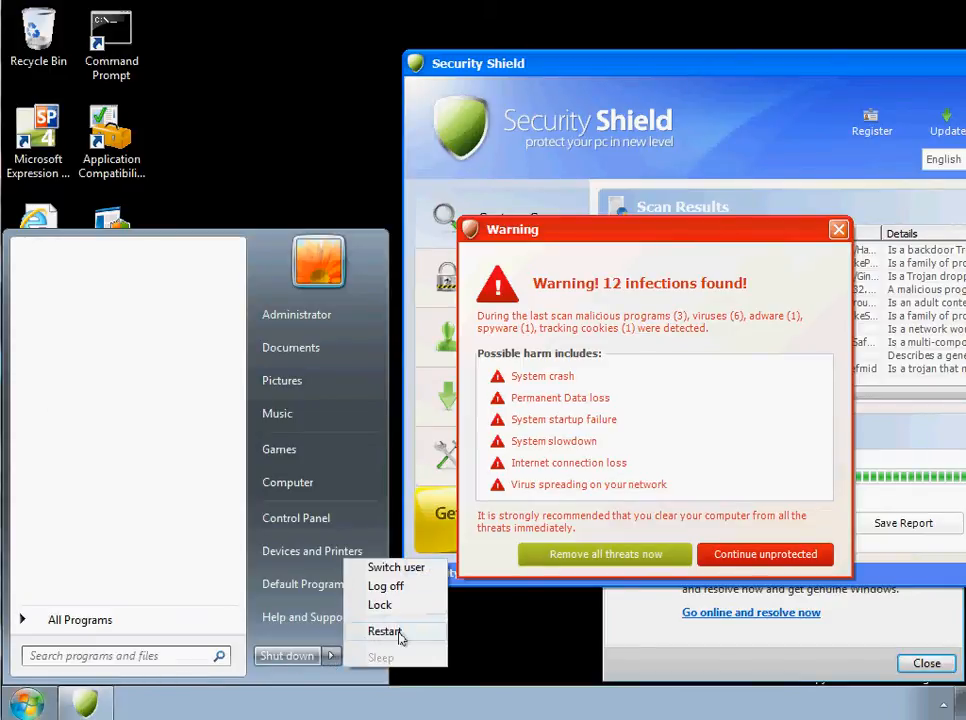
pyautogui.click(399, 640)
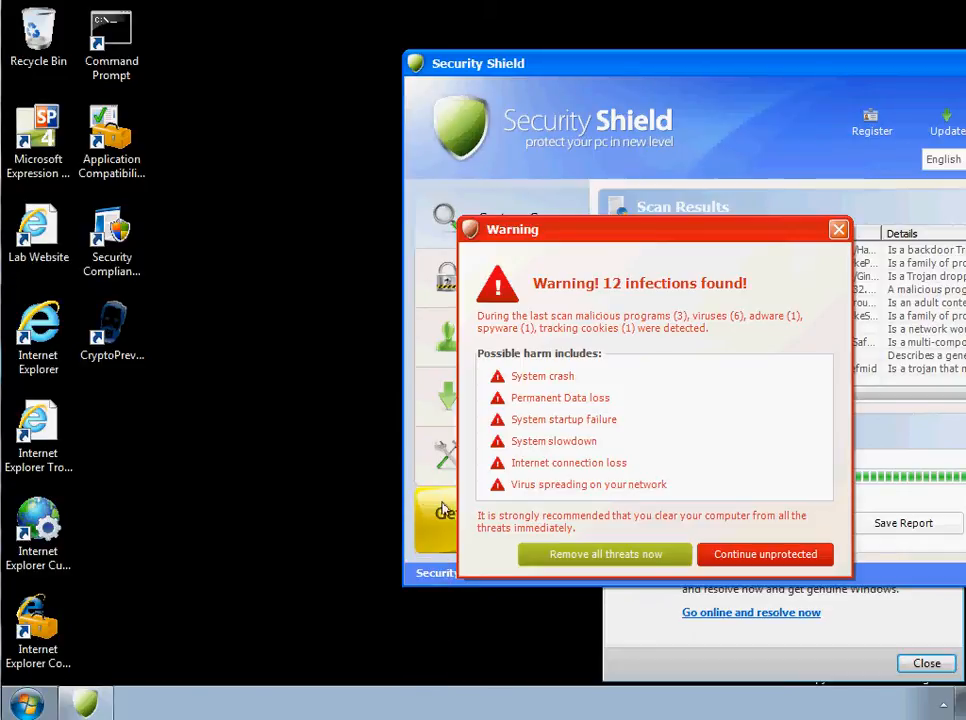
# - Dismiss the Microsoft Security Essentials notification and close Security Shield, confirming its prompt to continue unprotected
pyautogui.click(927, 664)
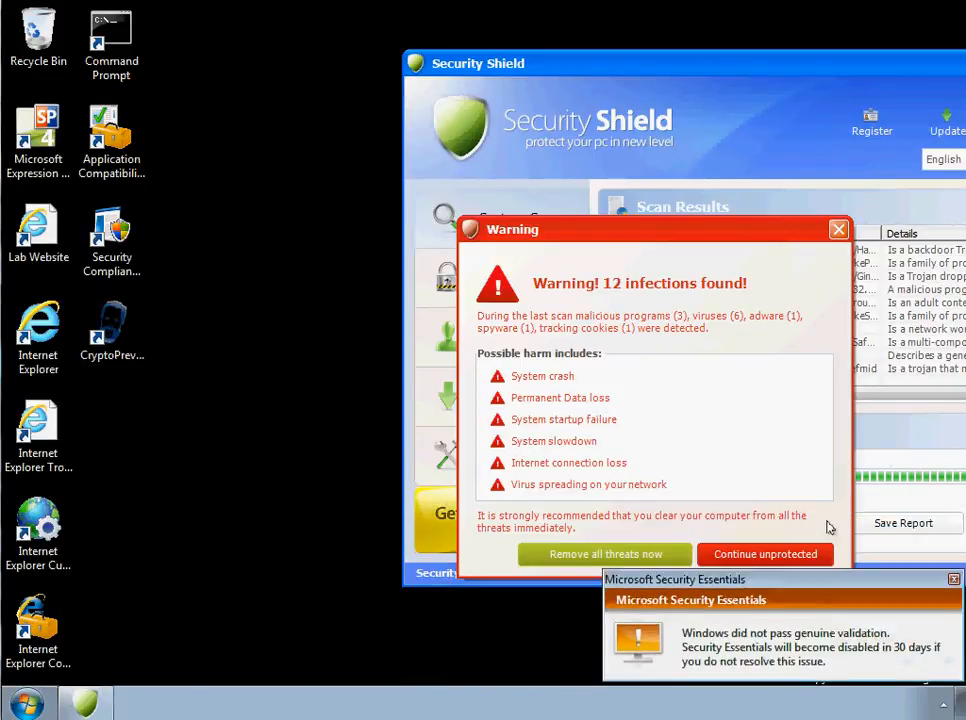
pyautogui.click(839, 230)
pyautogui.click(589, 405)
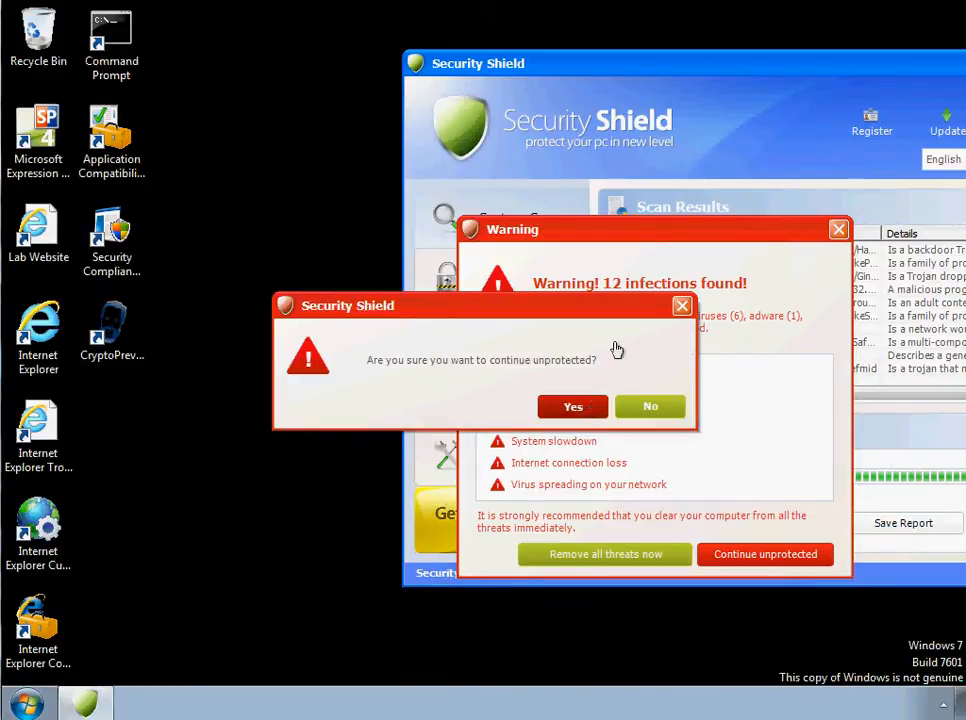
pyautogui.moveTo(822, 64); pyautogui.dragTo(472, 72)
pyautogui.click(711, 71)
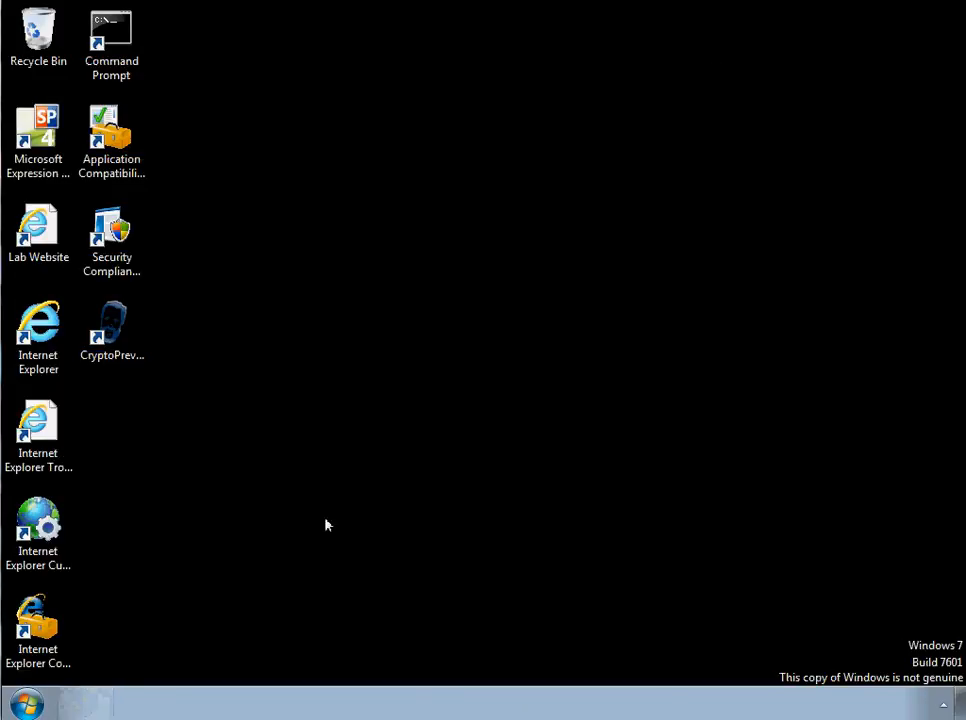
# - Restart Windows so that the CryptoPrevent policies and whitelist changes take effect
pyautogui.click(27, 704)
pyautogui.click(331, 656)
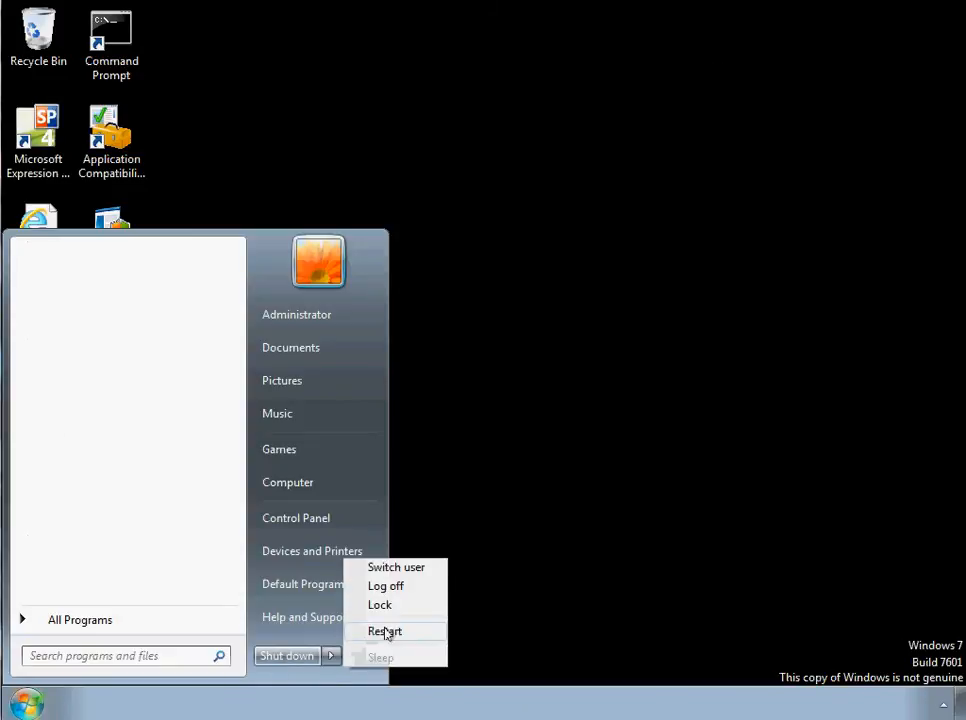
pyautogui.click(390, 632)
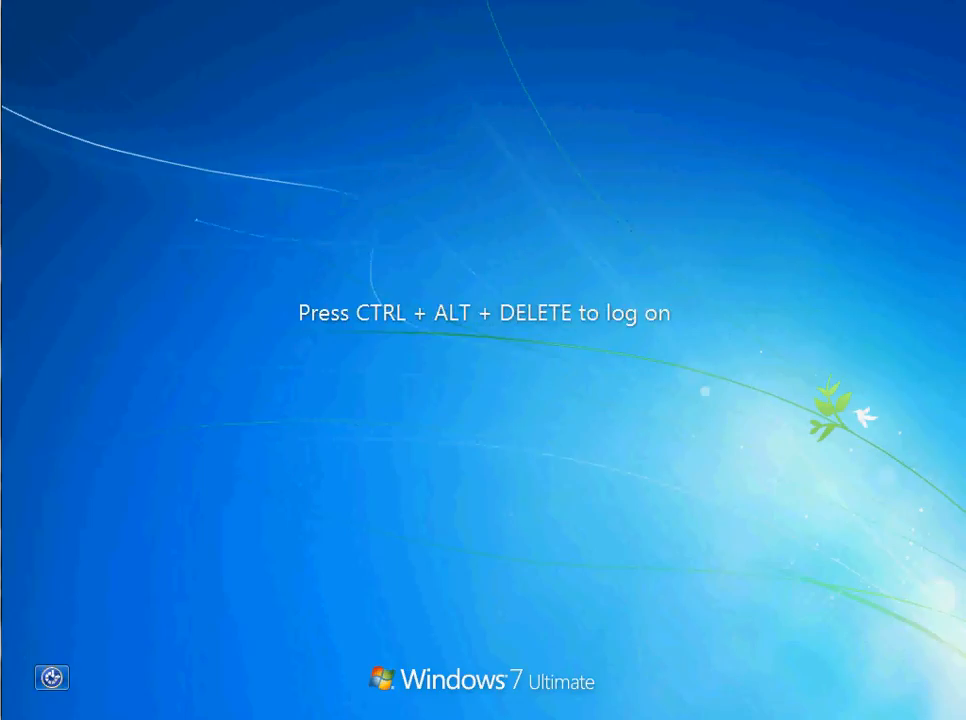
# - Log on to Windows with the FABRIKAM administrator account, entering the account password
pyautogui.hotkey('ctrl', 'alt', 'Delete')
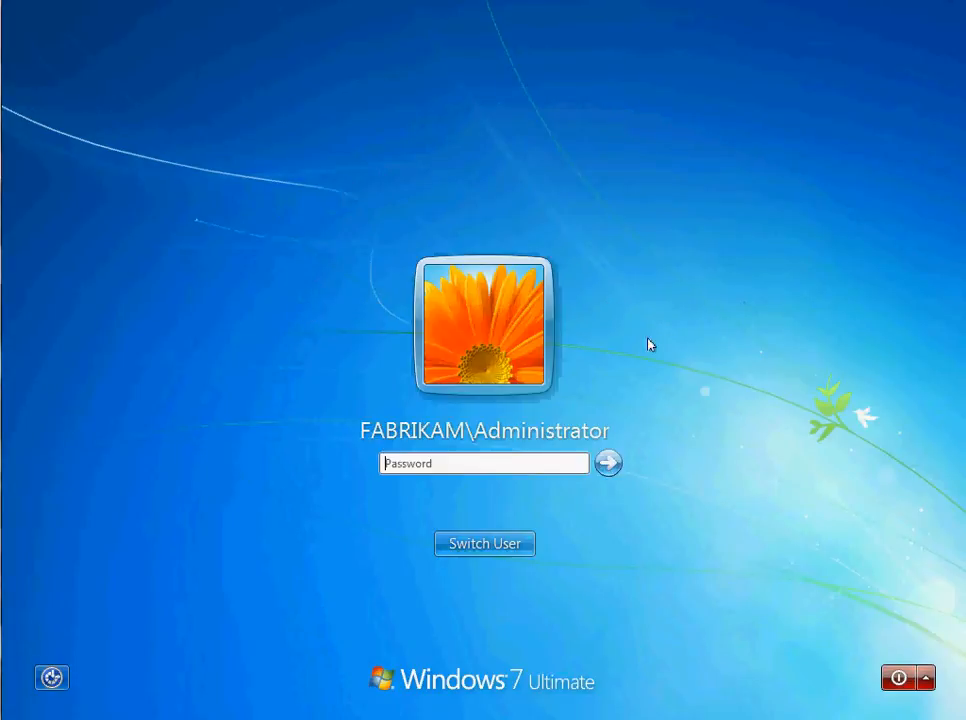
pyautogui.write('*')
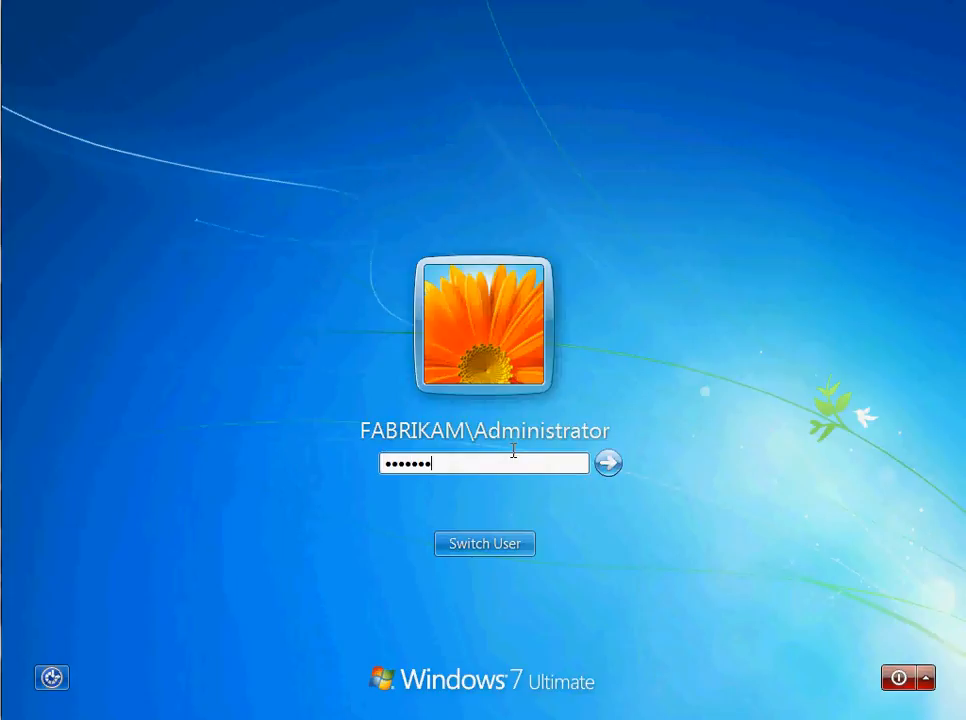
pyautogui.press('Return')
pyautogui.press('Return')
pyautogui.write('*')
pyautogui.press('Return')
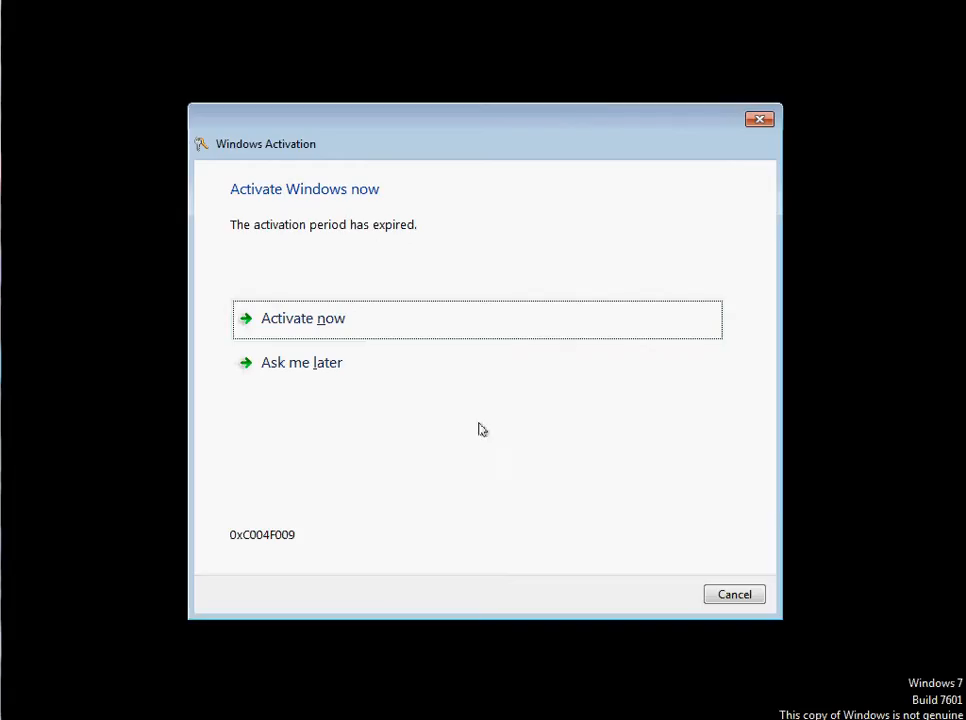
# - Cancel Windows Activation and dismiss the Microsoft Security Essentials genuine validation notification
pyautogui.click(734, 594)
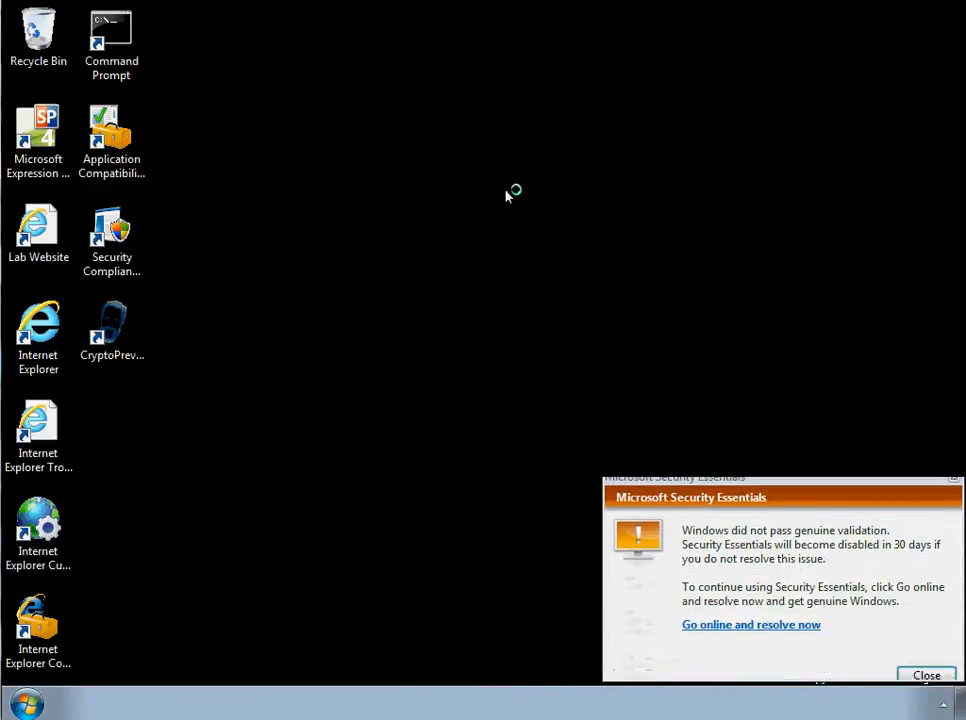
pyautogui.click(938, 660)
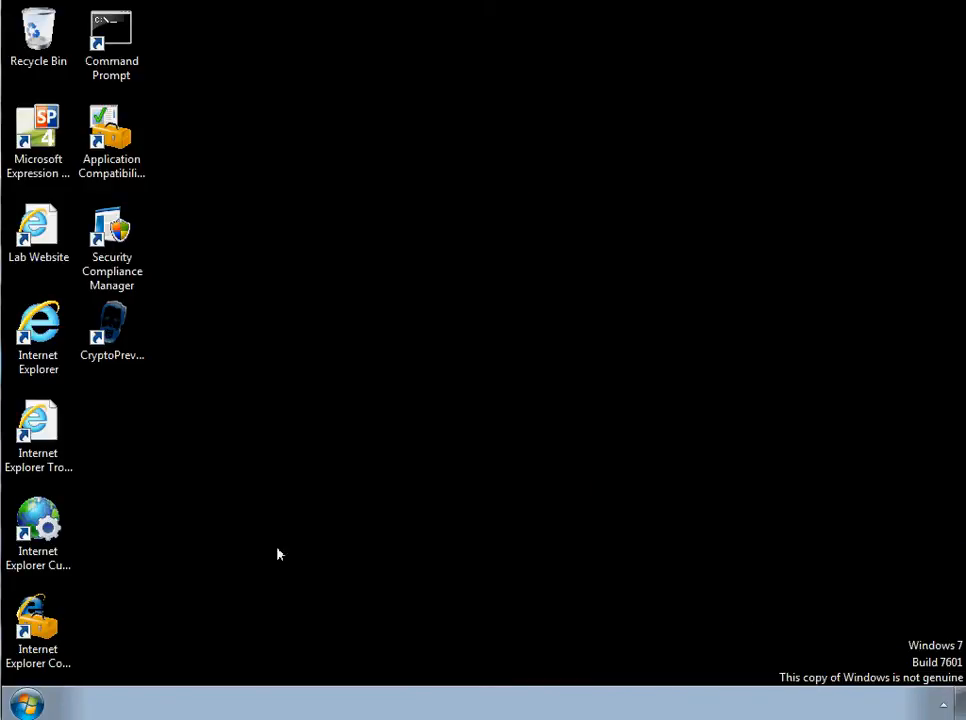
pyautogui.click(40, 711)
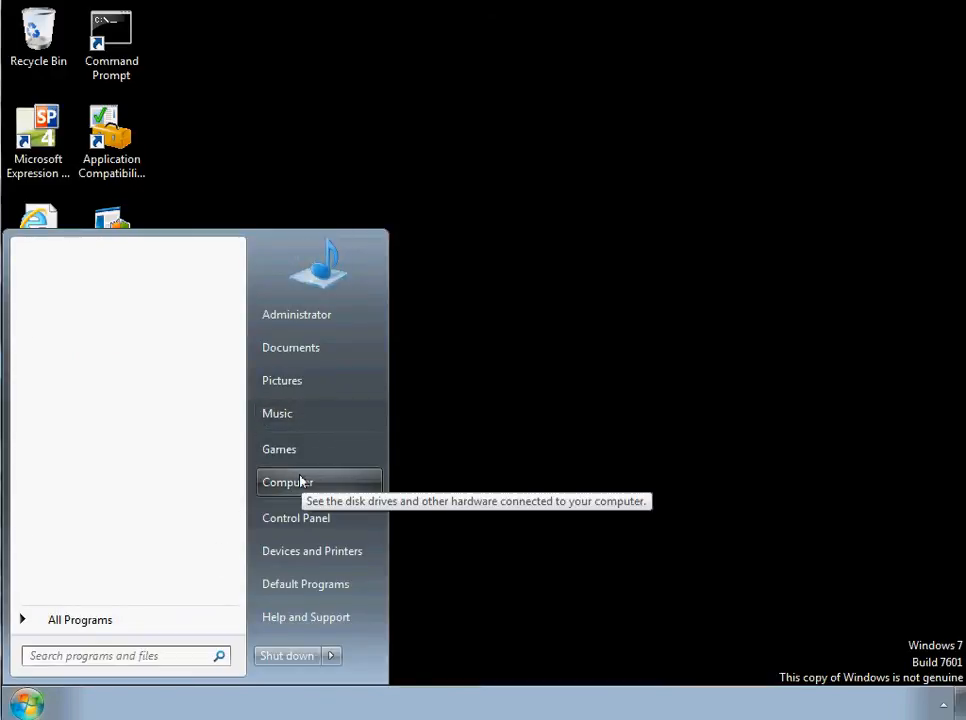
pyautogui.click(410, 157)
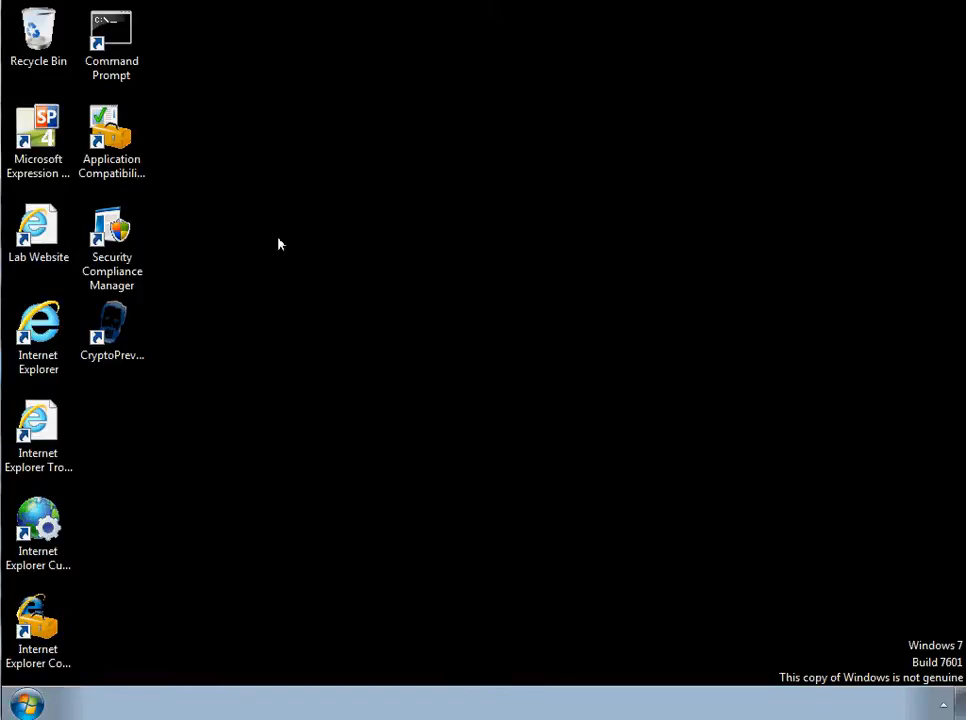
# - Reopen CryptoPrevent, check its Whitelist Options for any remaining whitelisted EXEs, and return to the main window
pyautogui.doubleClick(111, 328)
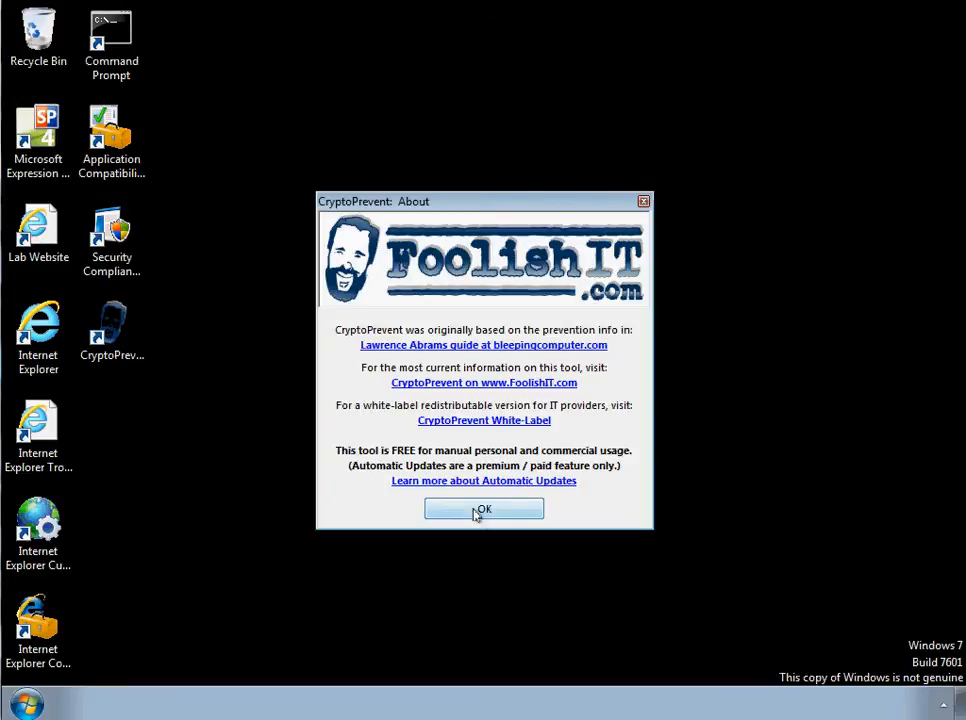
pyautogui.click(470, 511)
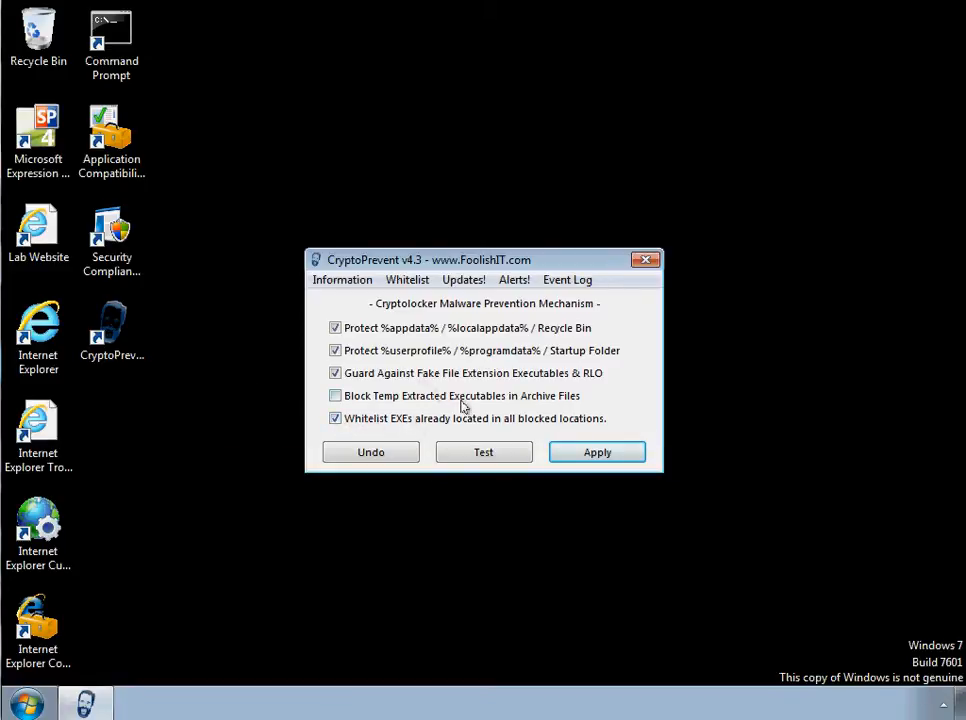
pyautogui.click(410, 280)
pyautogui.click(450, 301)
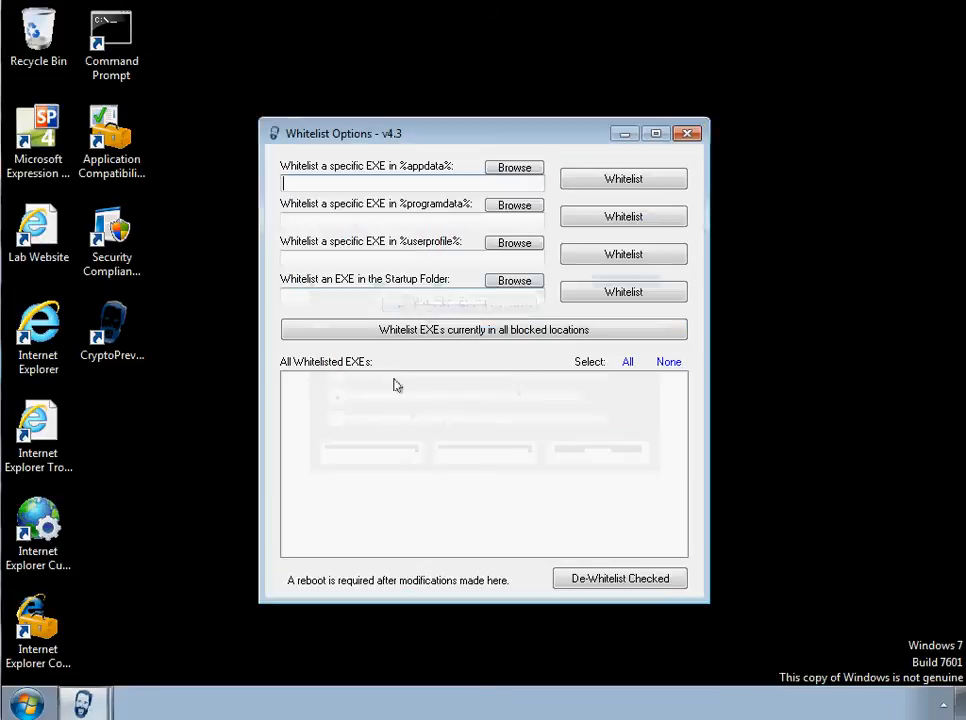
pyautogui.click(693, 140)
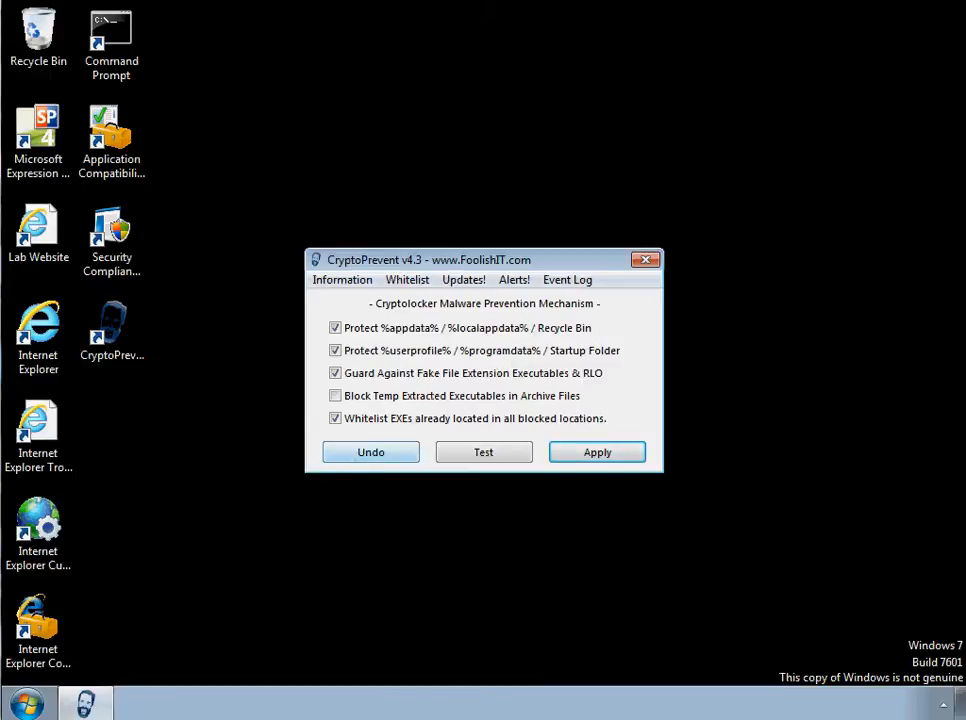
# - Browse to the C:\Users\Administrator.FABRIKAM\AppData\Local folder
pyautogui.click(27, 705)
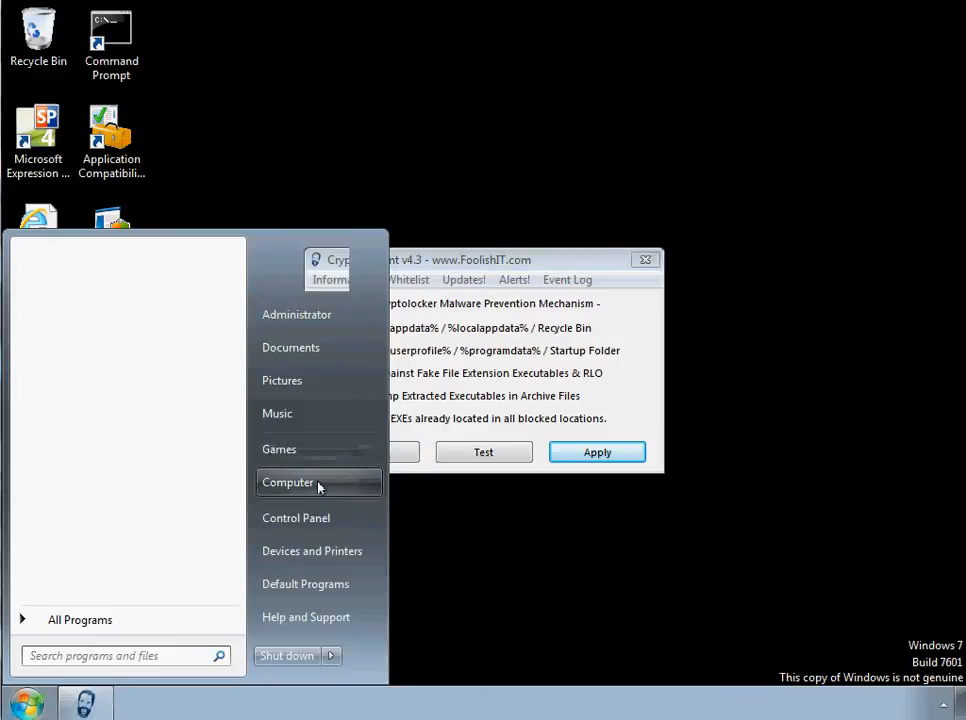
pyautogui.click(319, 483)
pyautogui.press('Return')
pyautogui.click(379, 349)
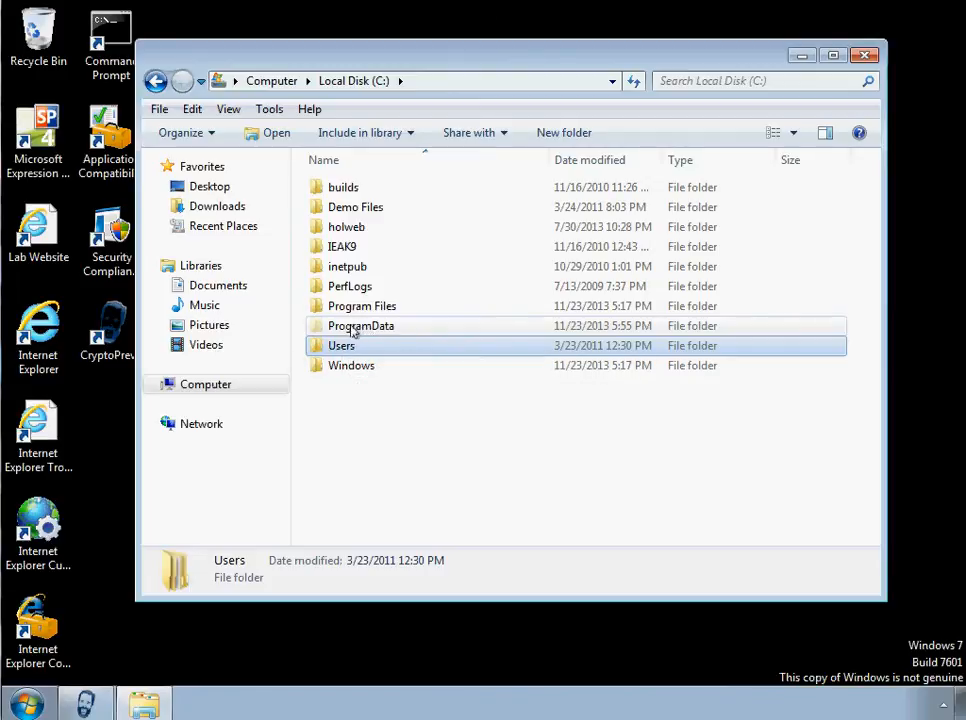
pyautogui.doubleClick(354, 343)
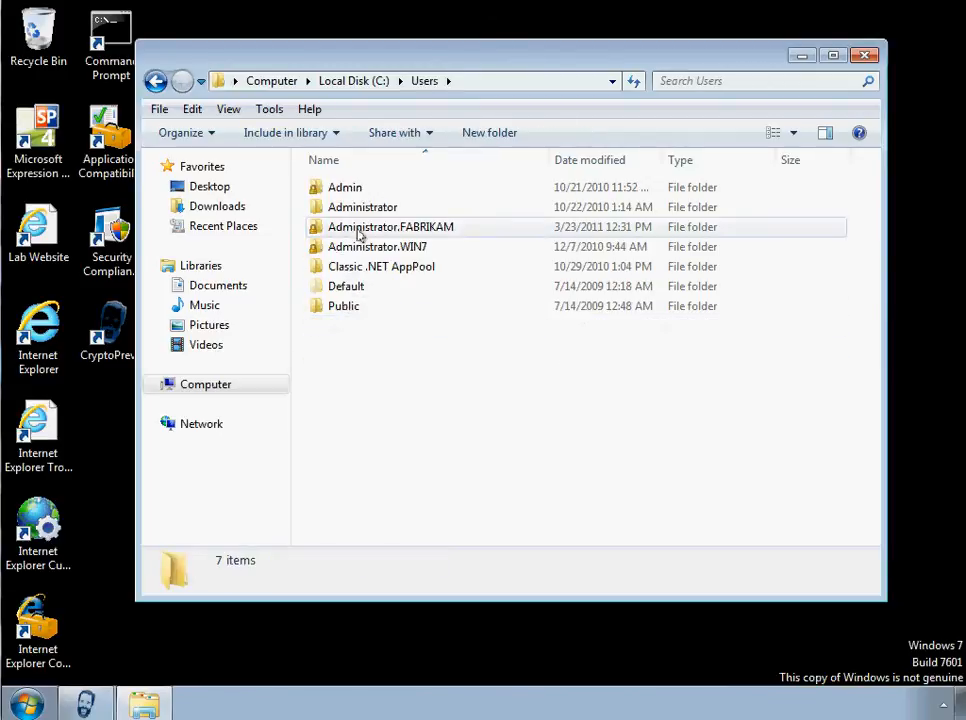
pyautogui.doubleClick(352, 228)
pyautogui.doubleClick(340, 188)
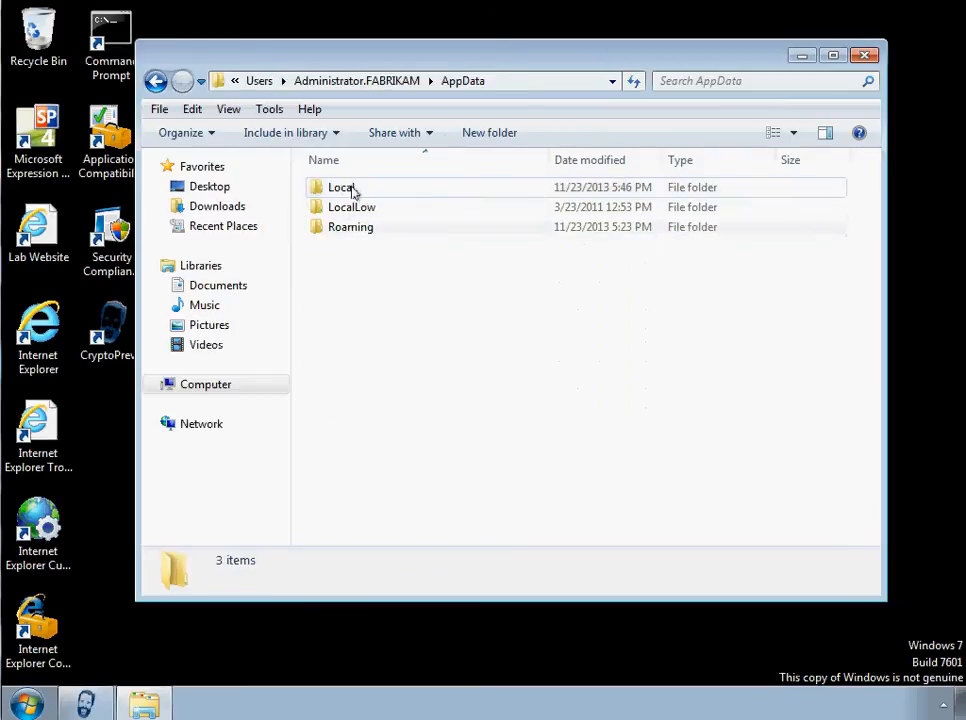
pyautogui.doubleClick(341, 189)
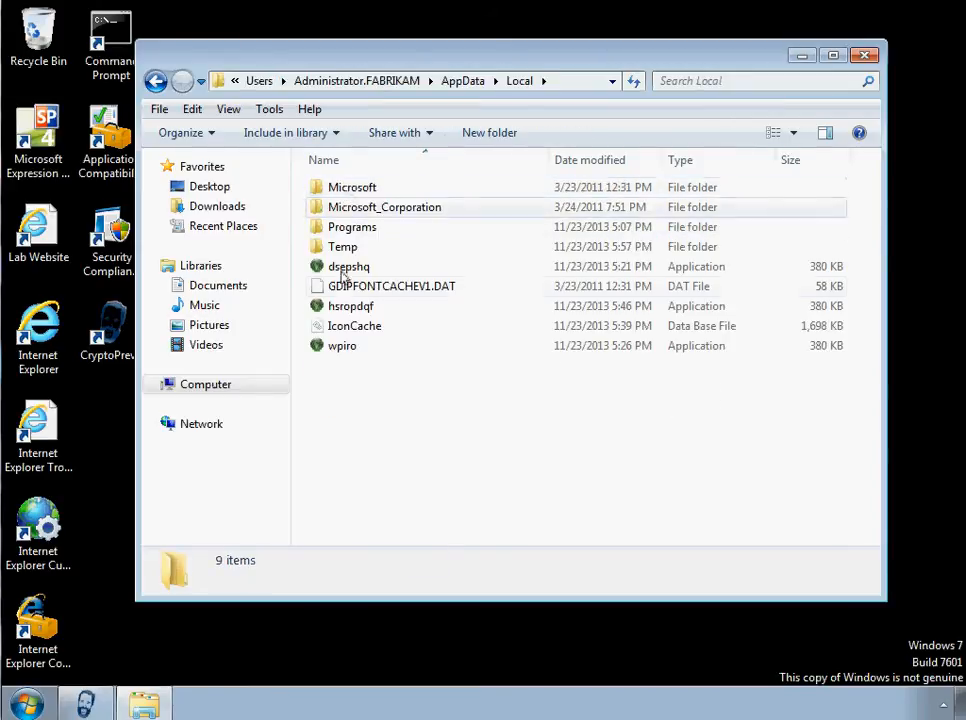
# - Try to run the wpiro, hsropdqf and dsepshq applications from the AppData\Local folder, dismissing each resulting message
pyautogui.click(336, 268)
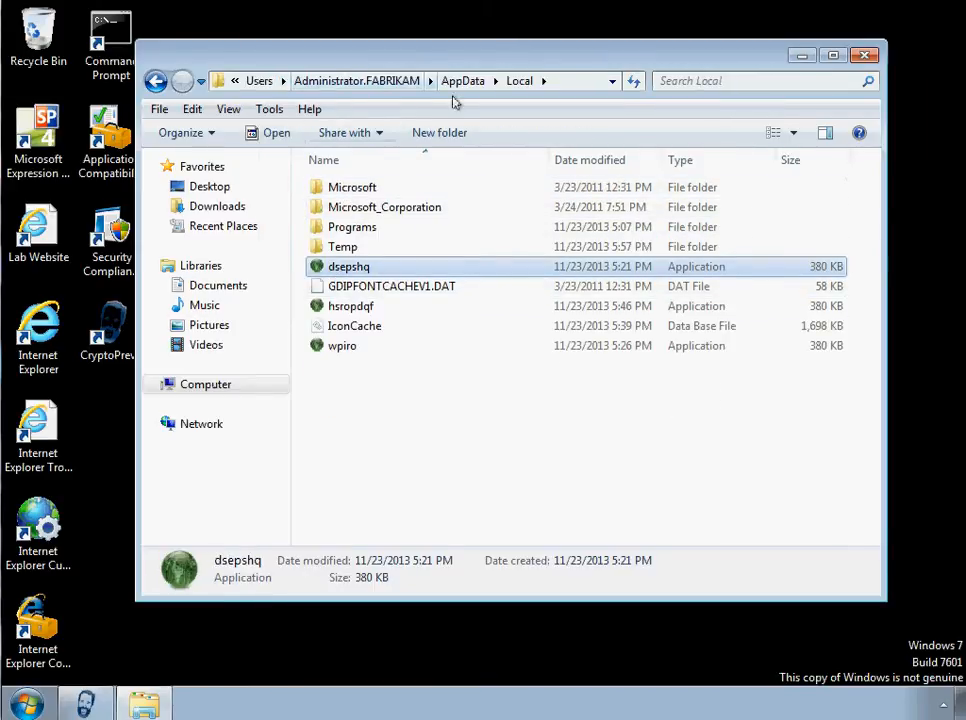
pyautogui.moveTo(360, 62); pyautogui.dragTo(468, 95)
pyautogui.doubleClick(436, 379)
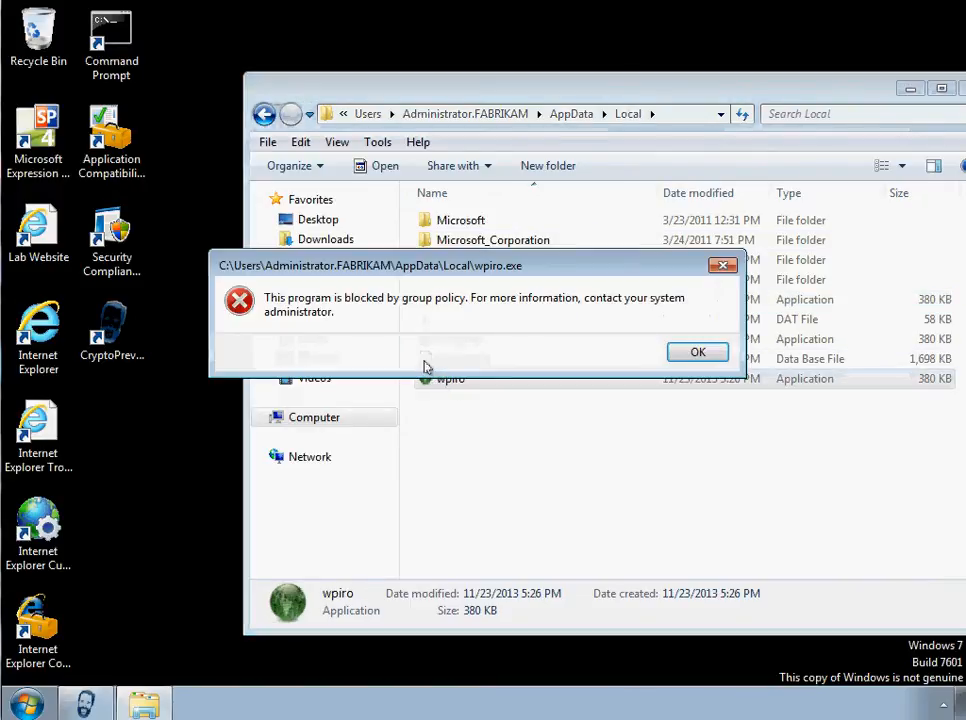
pyautogui.click(696, 354)
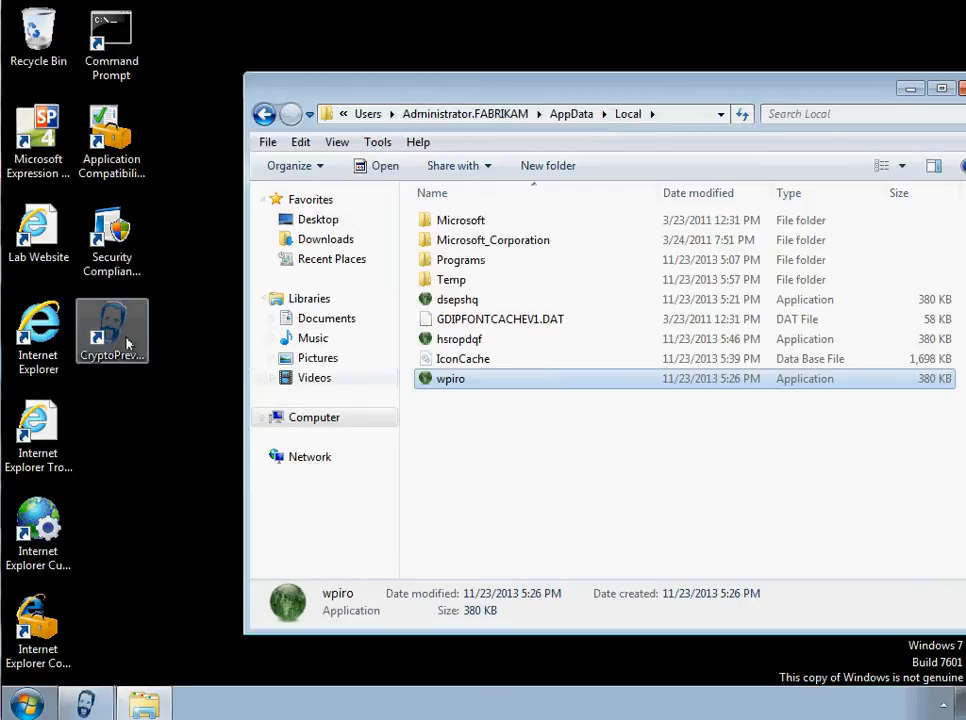
pyautogui.doubleClick(464, 339)
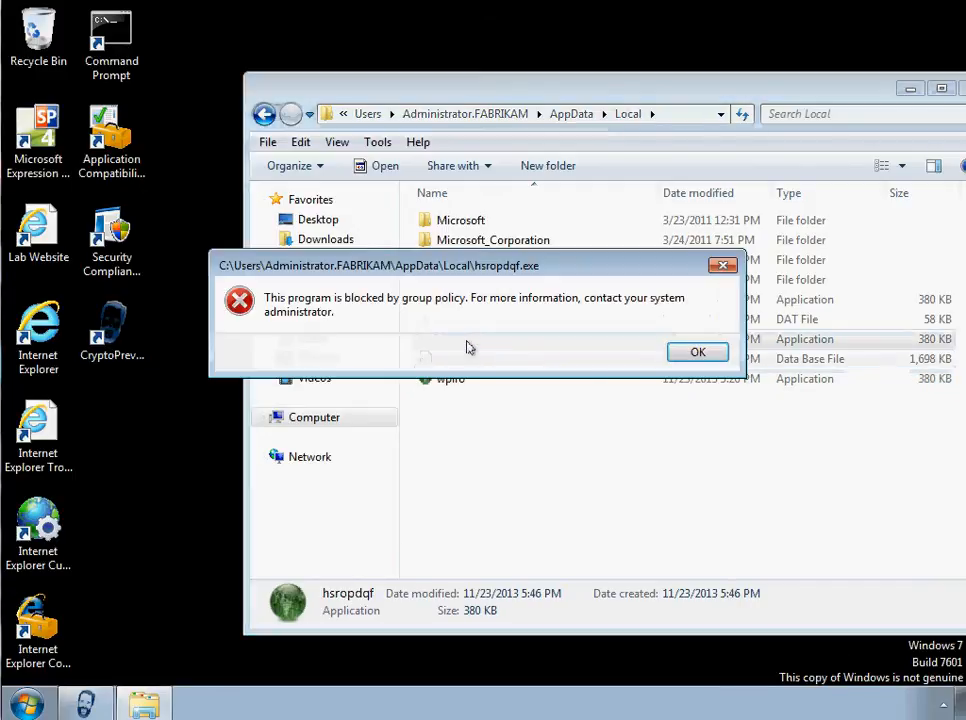
pyautogui.click(690, 356)
pyautogui.doubleClick(426, 300)
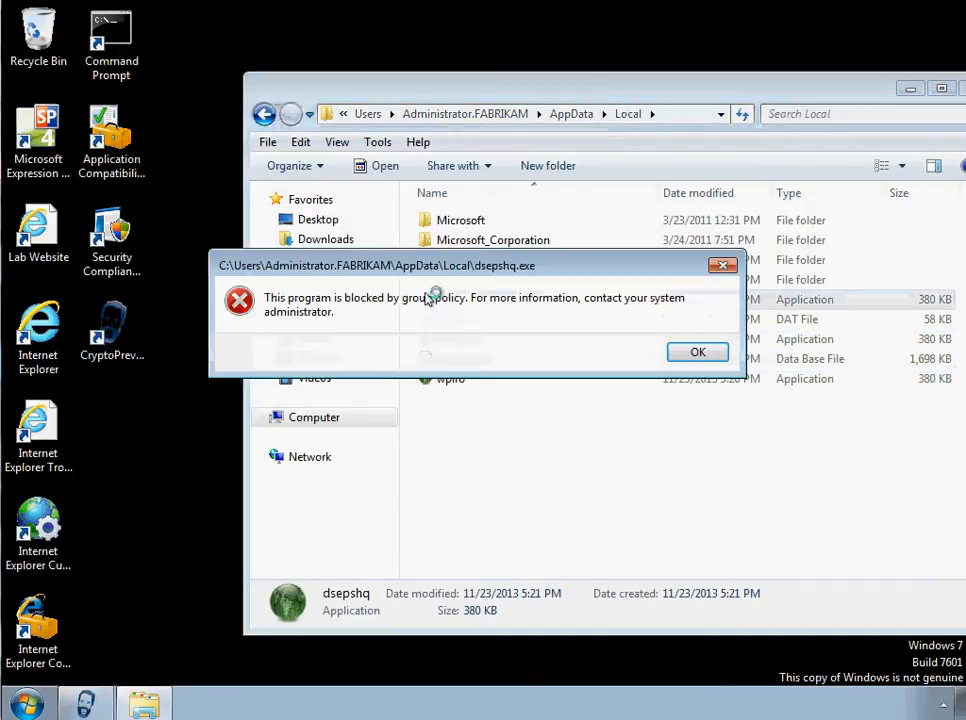
pyautogui.click(692, 350)
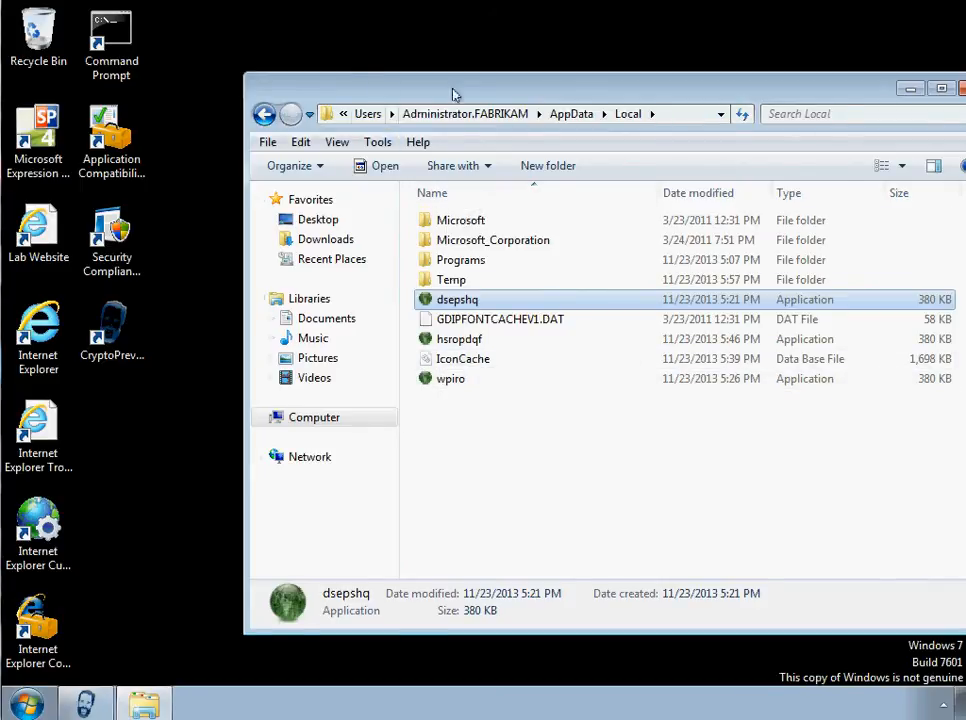
# - Arrange the CryptoPrevent window and the AppData\Local folder window side by side
pyautogui.moveTo(380, 93); pyautogui.dragTo(593, 120)
pyautogui.moveTo(403, 254); pyautogui.dragTo(217, 246)
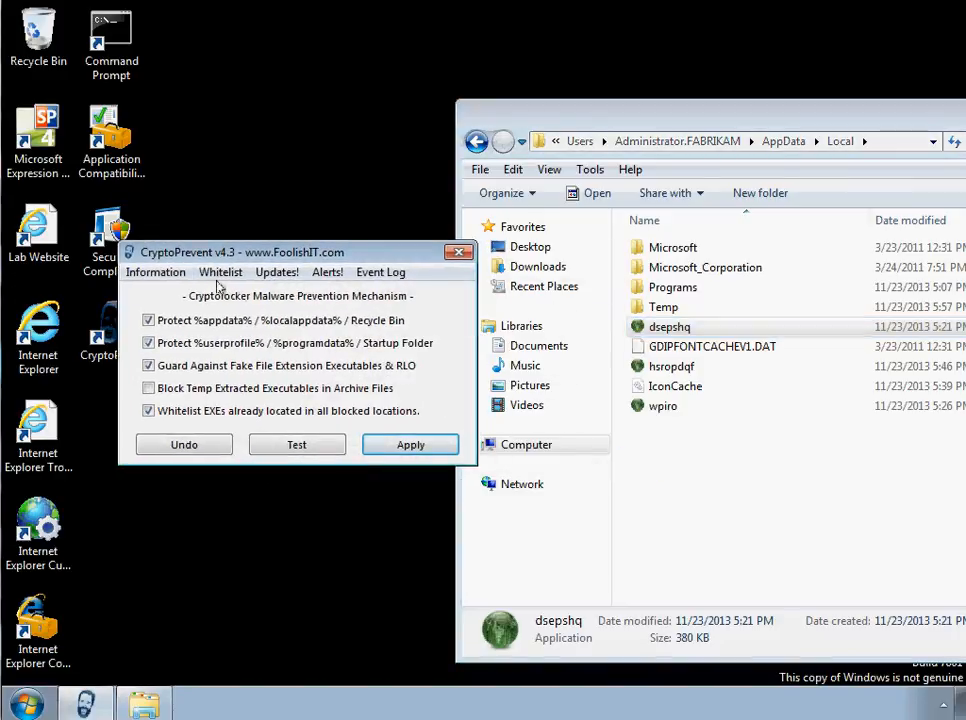
pyautogui.click(220, 276)
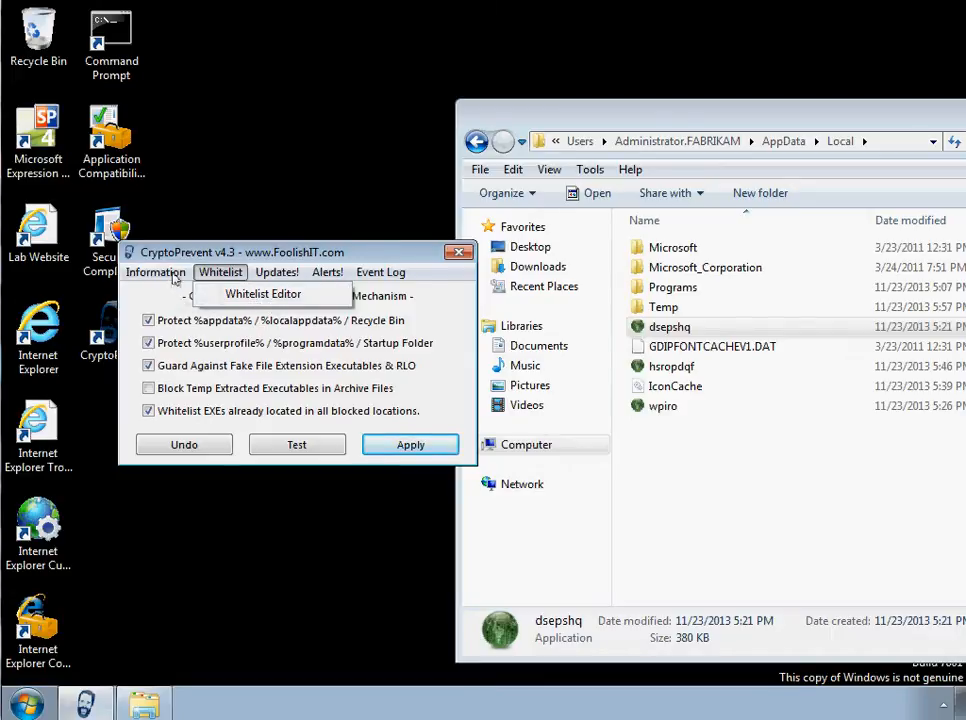
pyautogui.moveTo(203, 259); pyautogui.dragTo(186, 244)
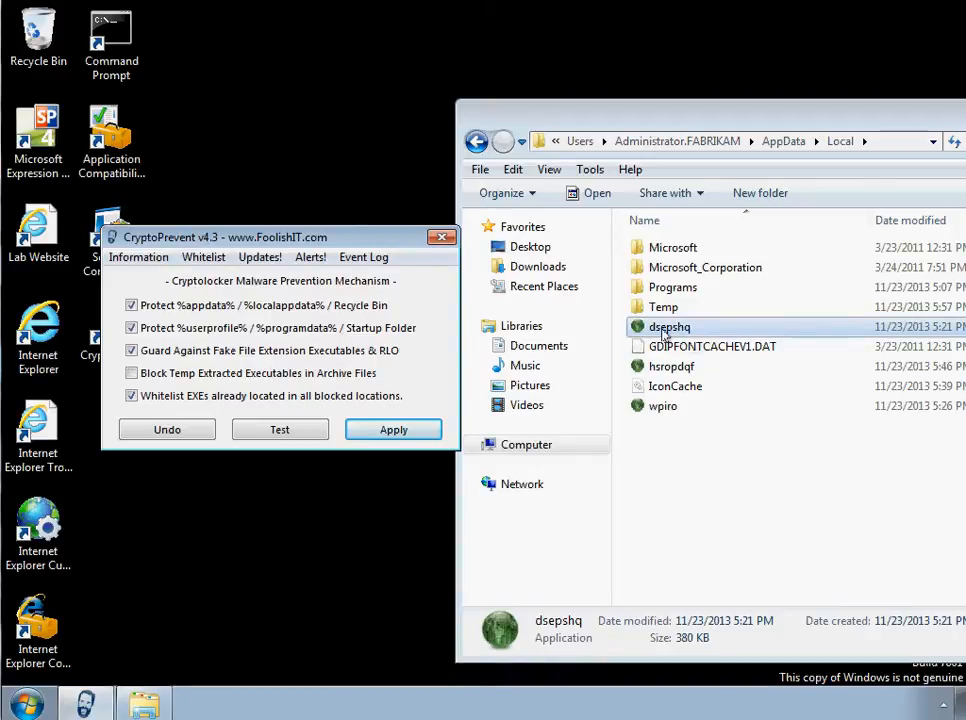
pyautogui.click(668, 409)
pyautogui.moveTo(654, 325); pyautogui.dragTo(655, 372)
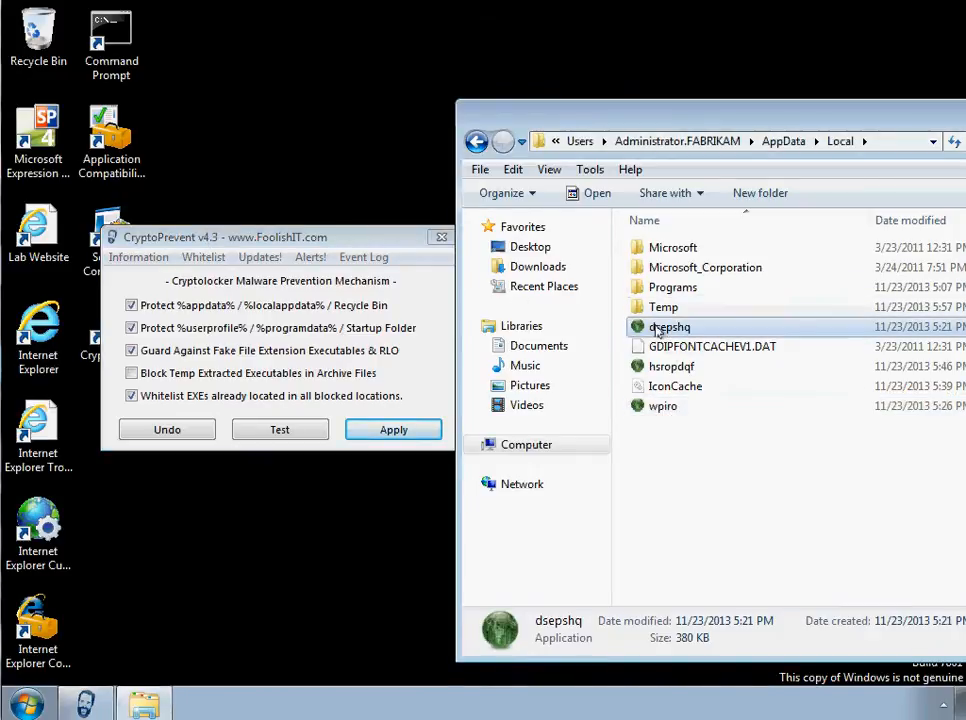
pyautogui.click(942, 706)
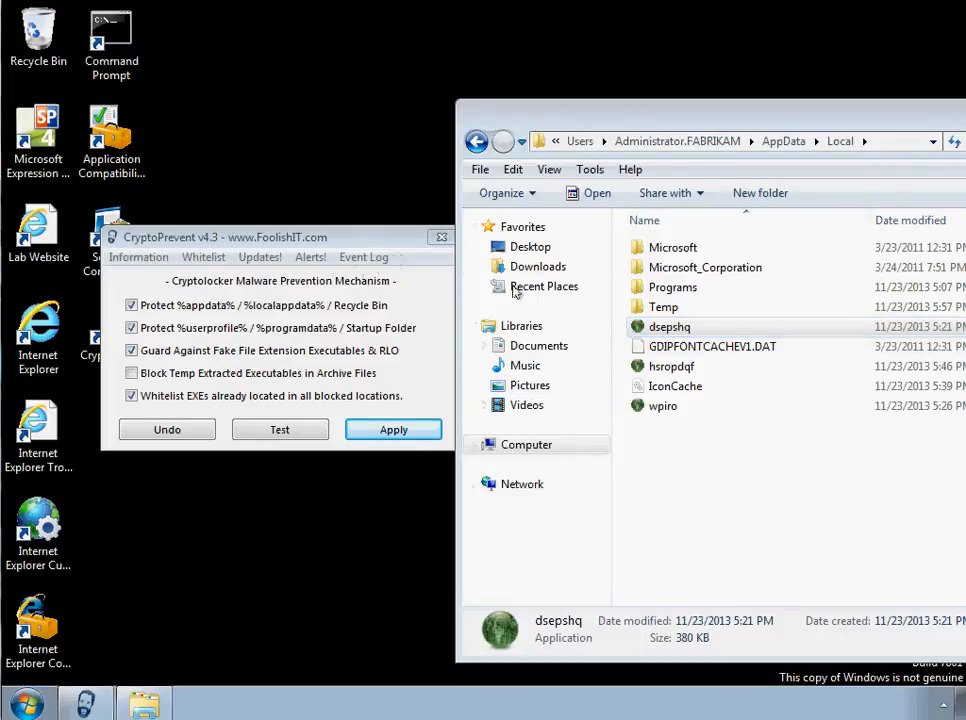
# - Review the entries in CryptoPrevent's Blocked Events Log, examining the blocked hsropdqf.exe path, and close the log
pyautogui.click(353, 259)
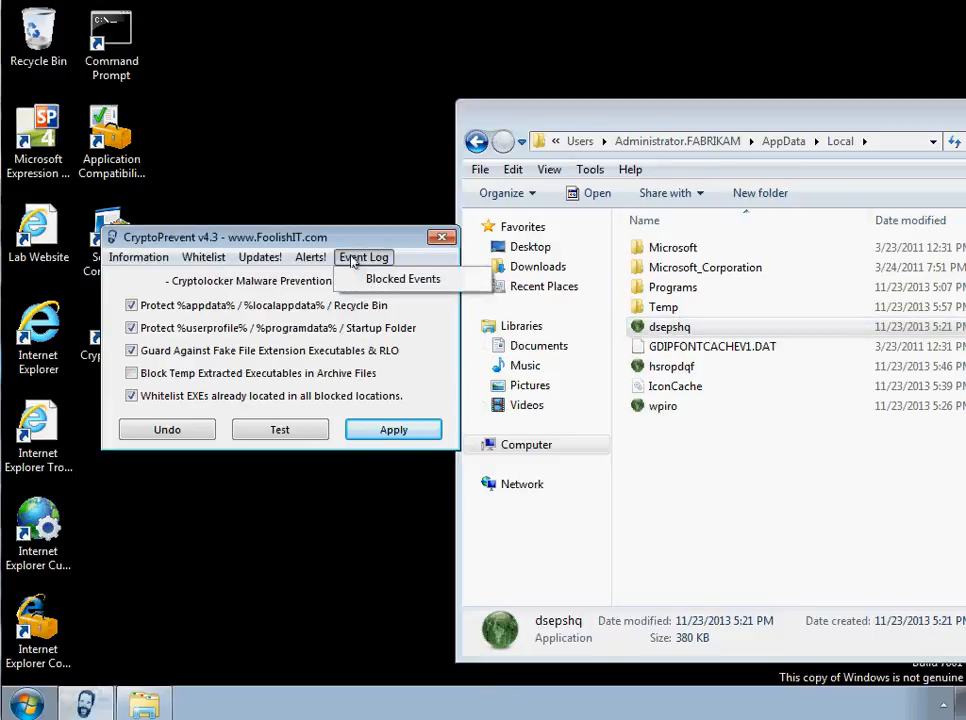
pyautogui.click(368, 285)
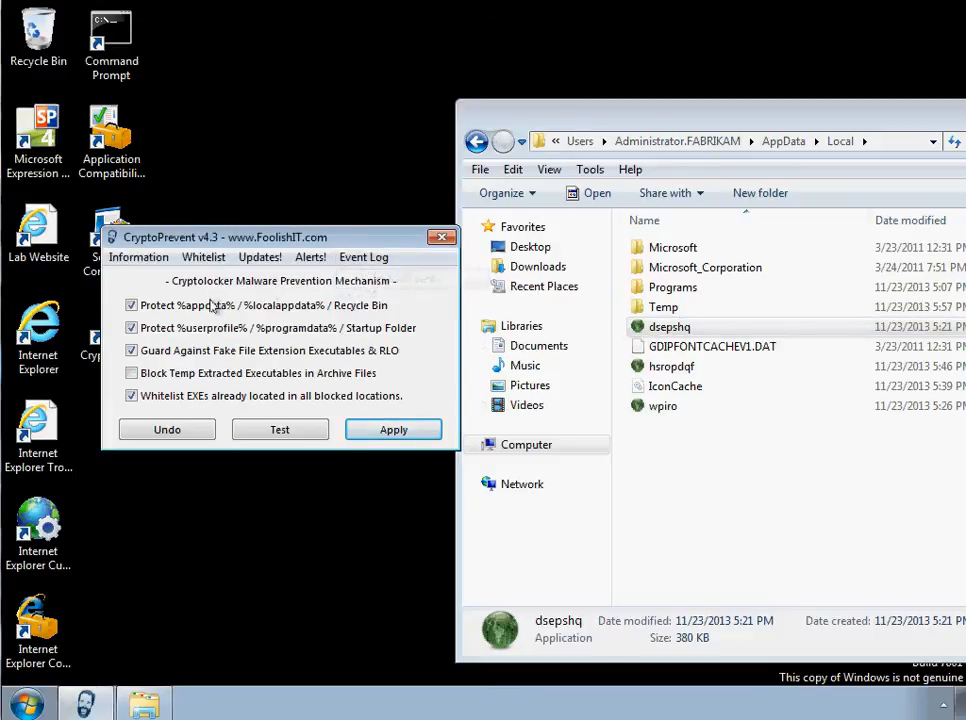
pyautogui.click(289, 301)
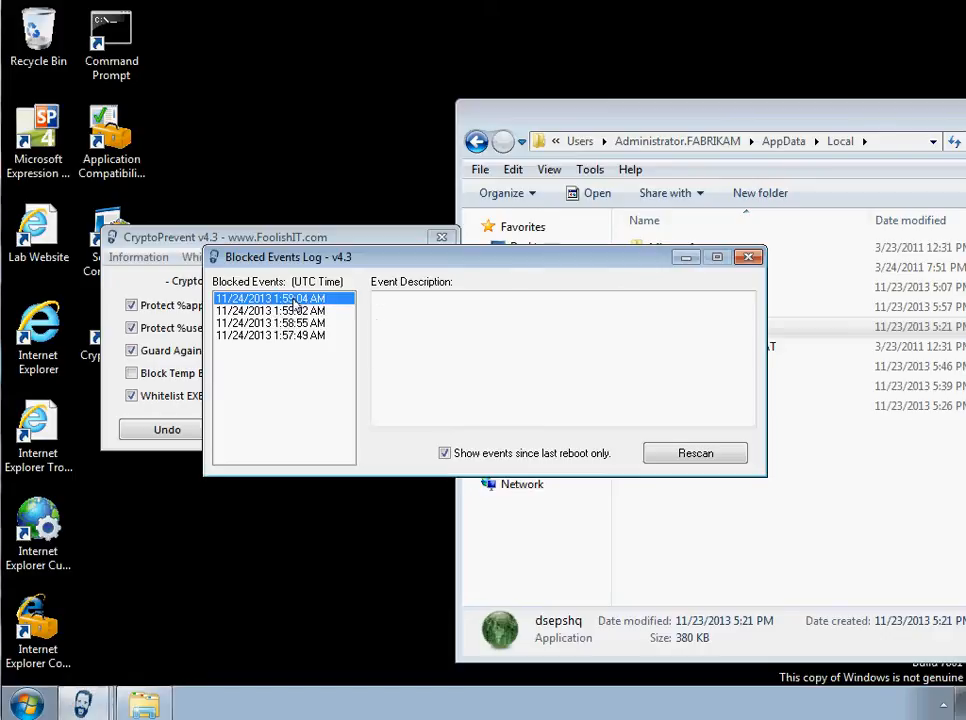
pyautogui.click(293, 311)
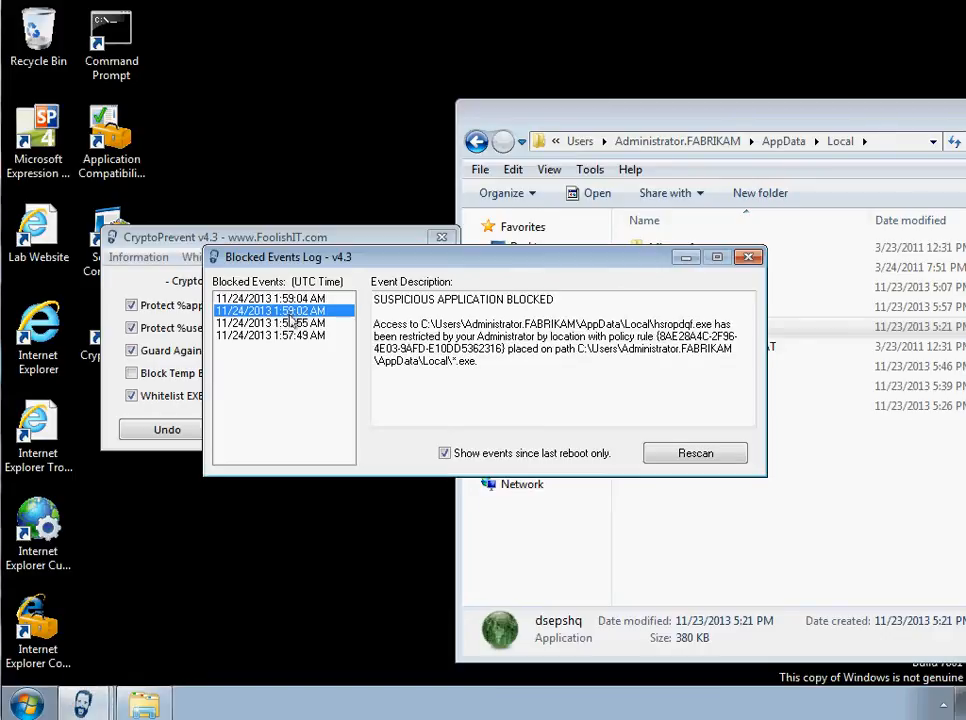
pyautogui.click(706, 322)
pyautogui.moveTo(693, 323); pyautogui.dragTo(428, 323)
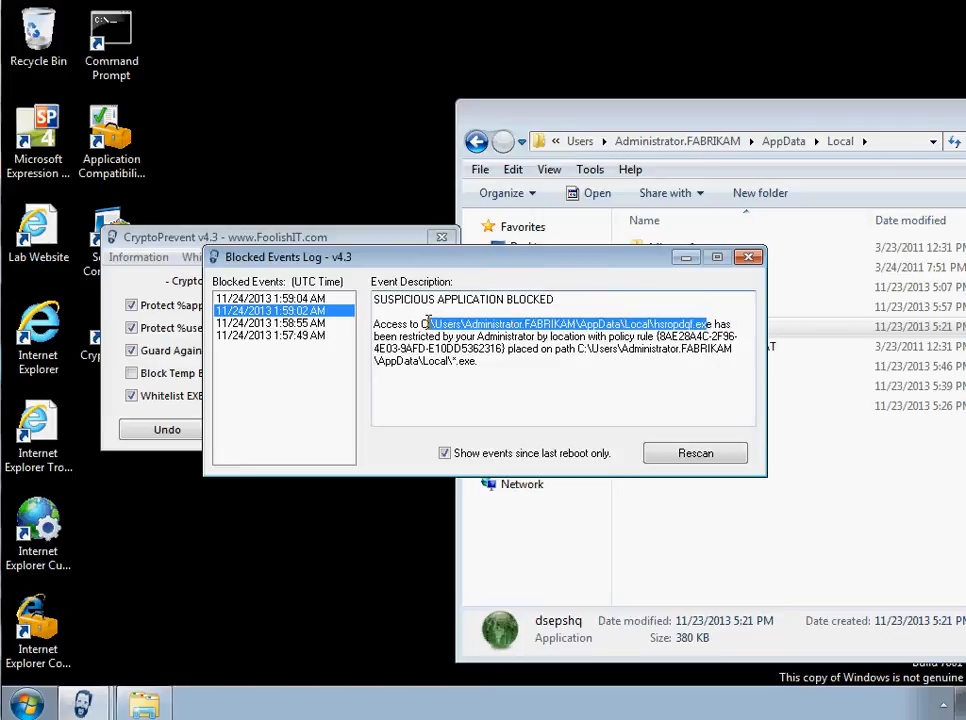
pyautogui.click(691, 325)
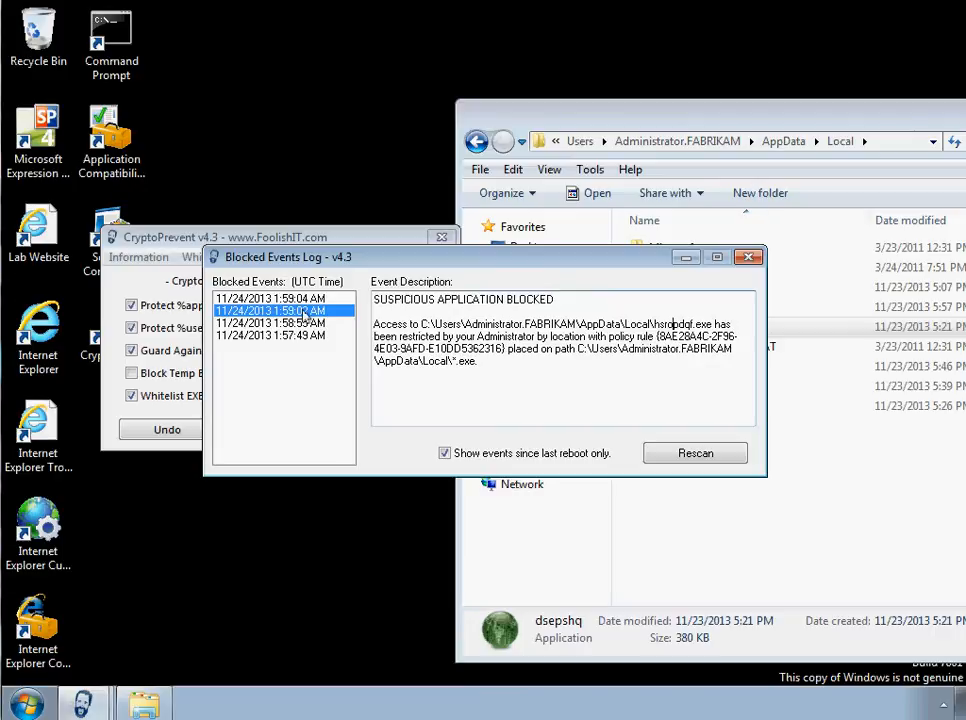
pyautogui.click(303, 323)
pyautogui.click(303, 335)
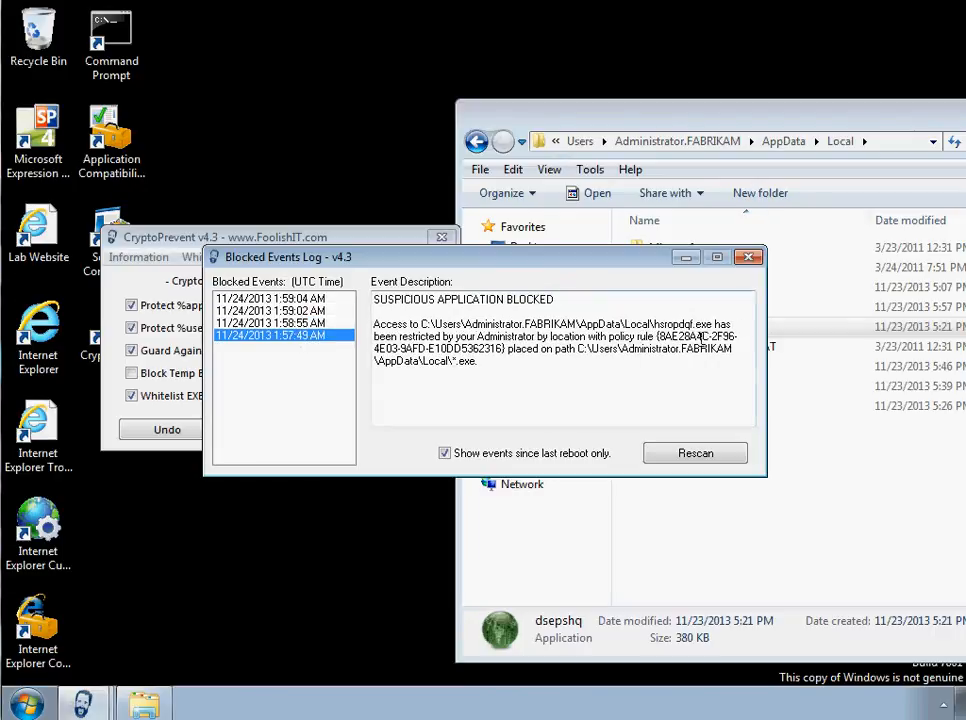
pyautogui.click(748, 258)
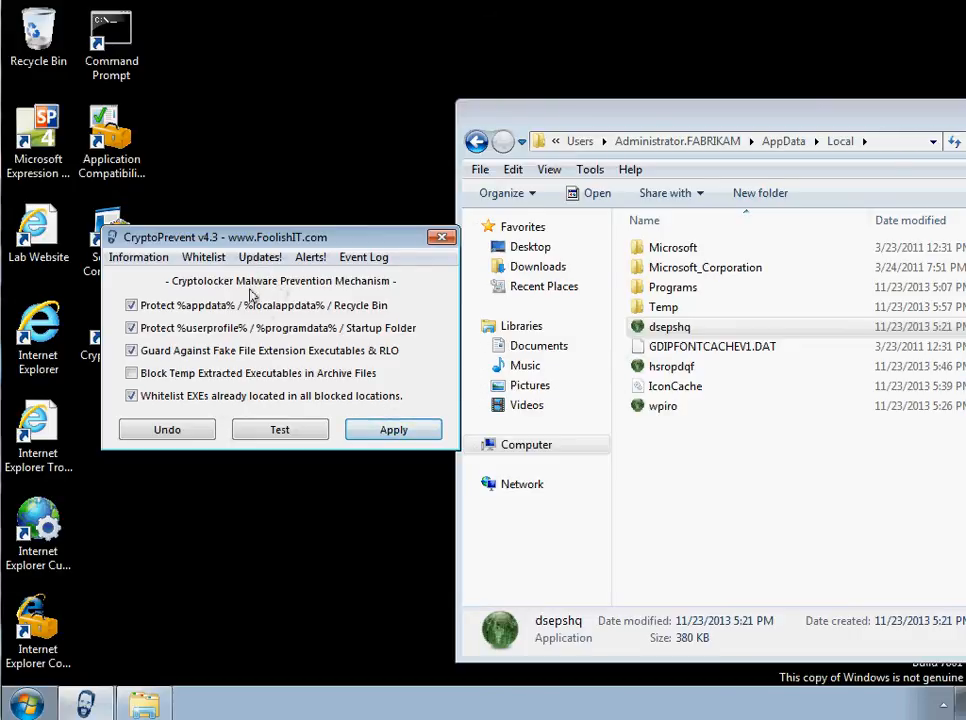
# - Permanently delete the wpiro, hsropdqf and dsepshq applications from the AppData\Local folder
pyautogui.moveTo(638, 111); pyautogui.dragTo(520, 104)
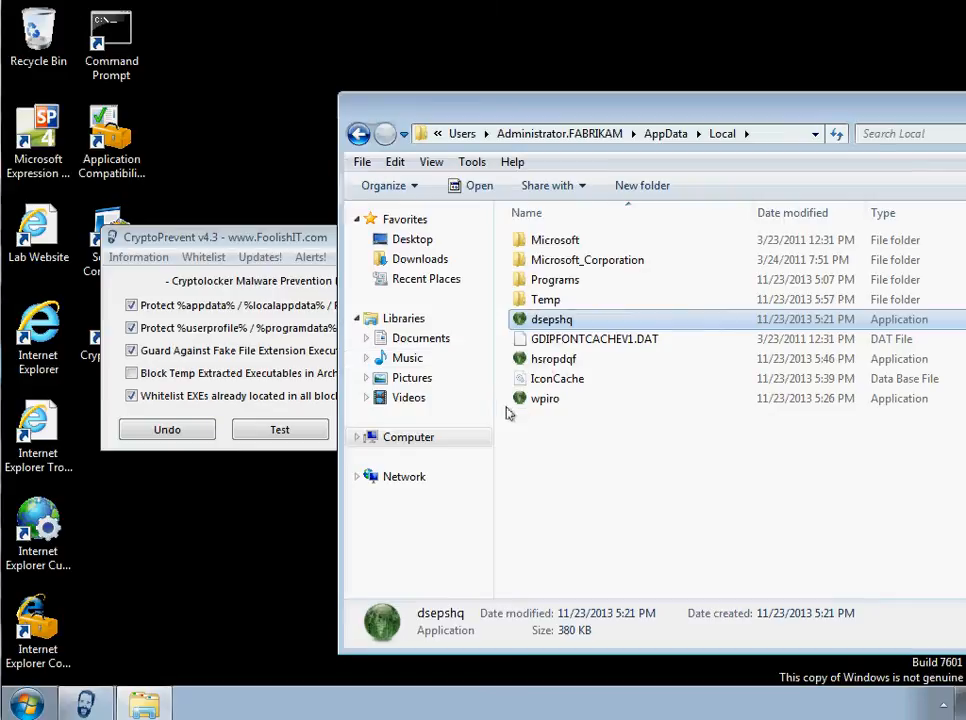
pyautogui.click(540, 400)
pyautogui.press('Delete')
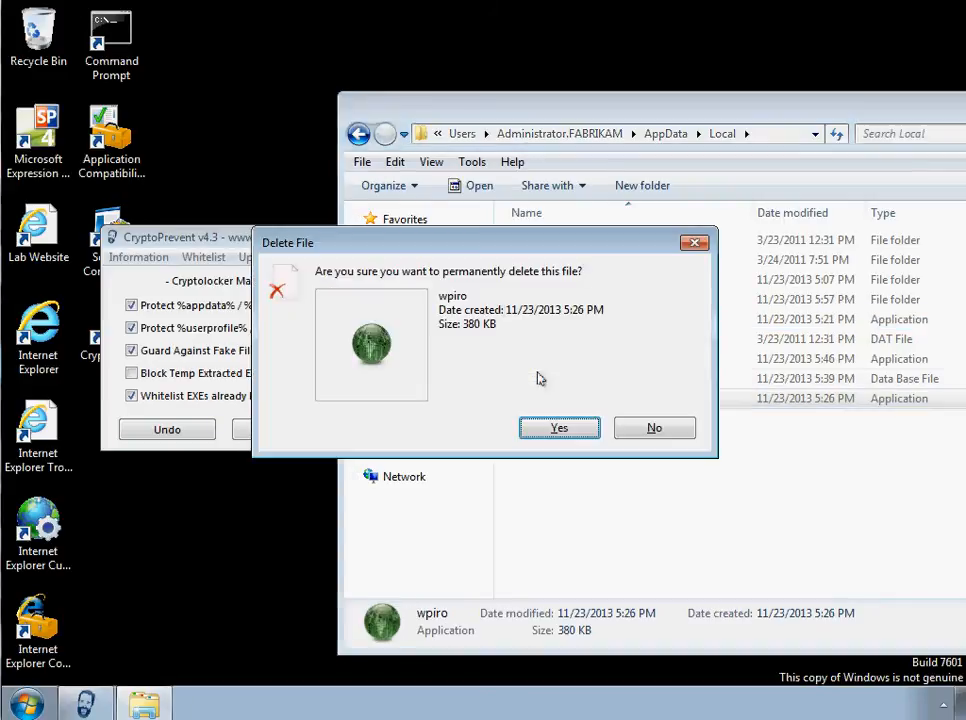
pyautogui.press('Return')
pyautogui.click(560, 340)
pyautogui.click(550, 360)
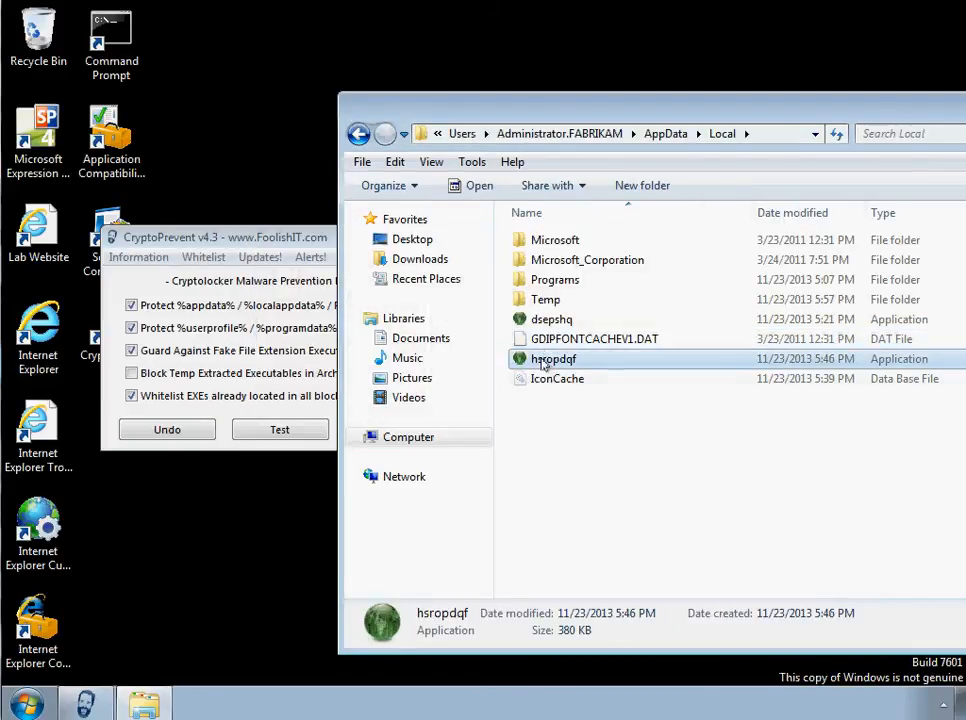
pyautogui.press('Delete')
pyautogui.press('Return')
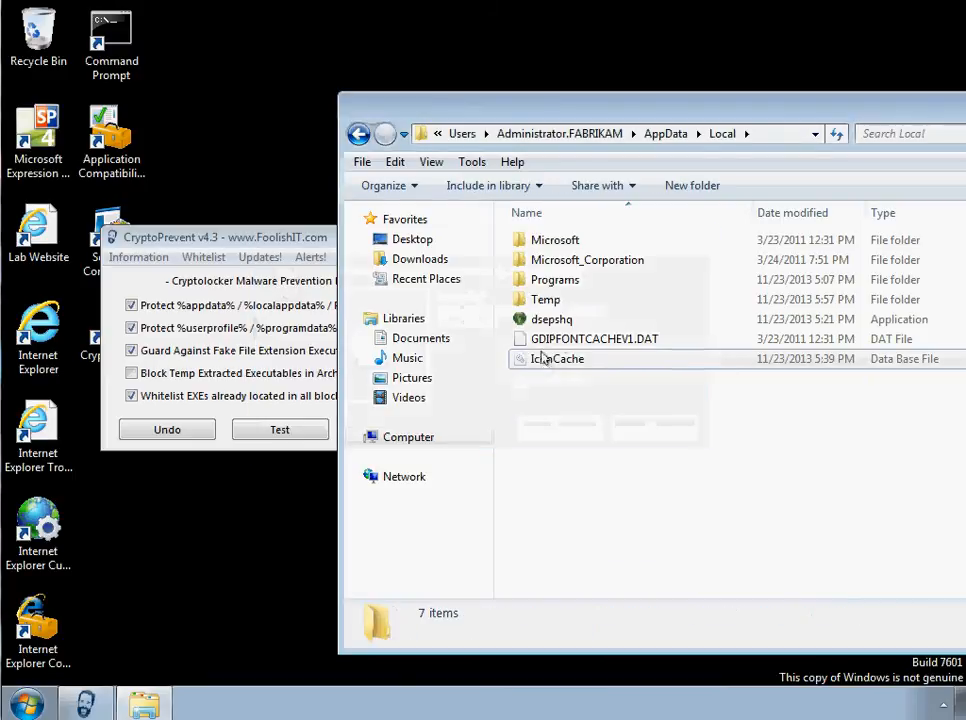
pyautogui.click(571, 323)
pyautogui.press('Delete')
pyautogui.press('Return')
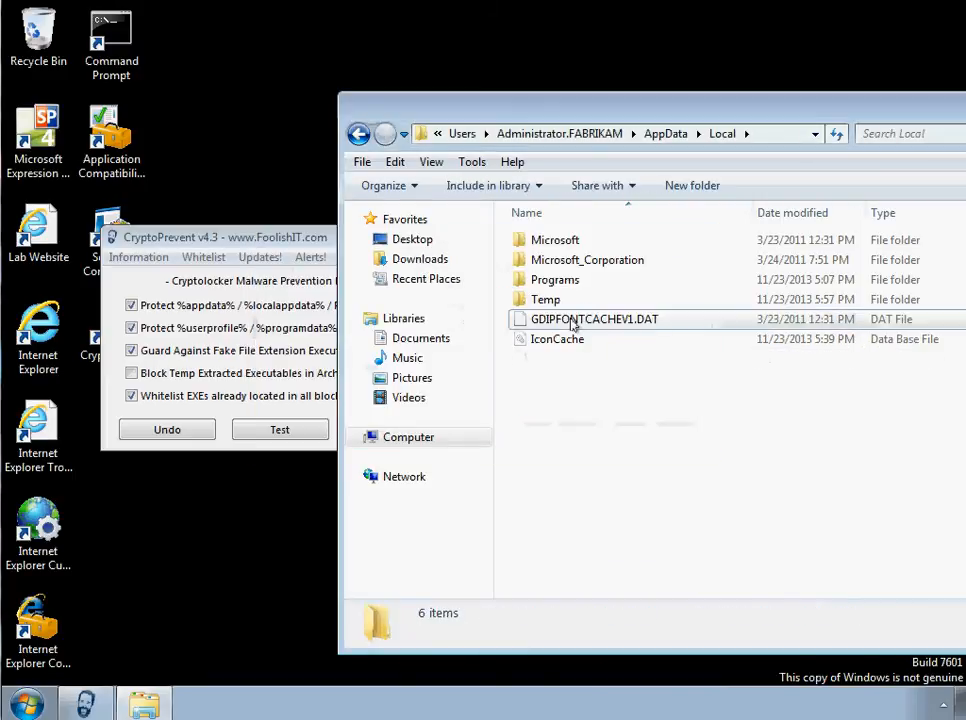
# - Check the LocalLow and Roaming folders under AppData for leftover malware executables, returning to AppData
pyautogui.moveTo(228, 237); pyautogui.dragTo(127, 246)
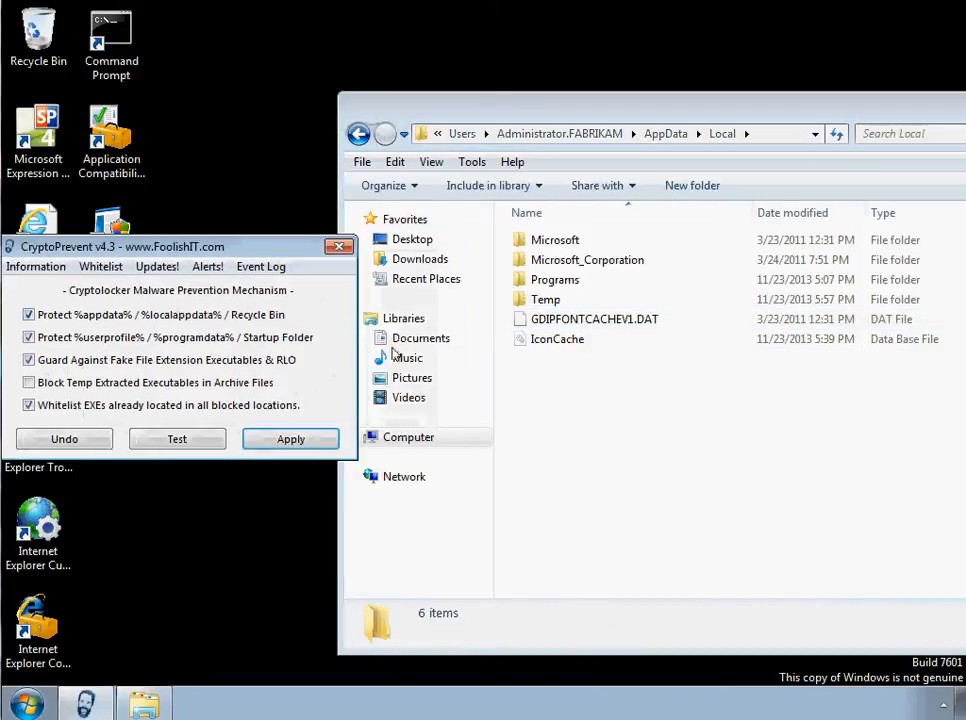
pyautogui.click(566, 378)
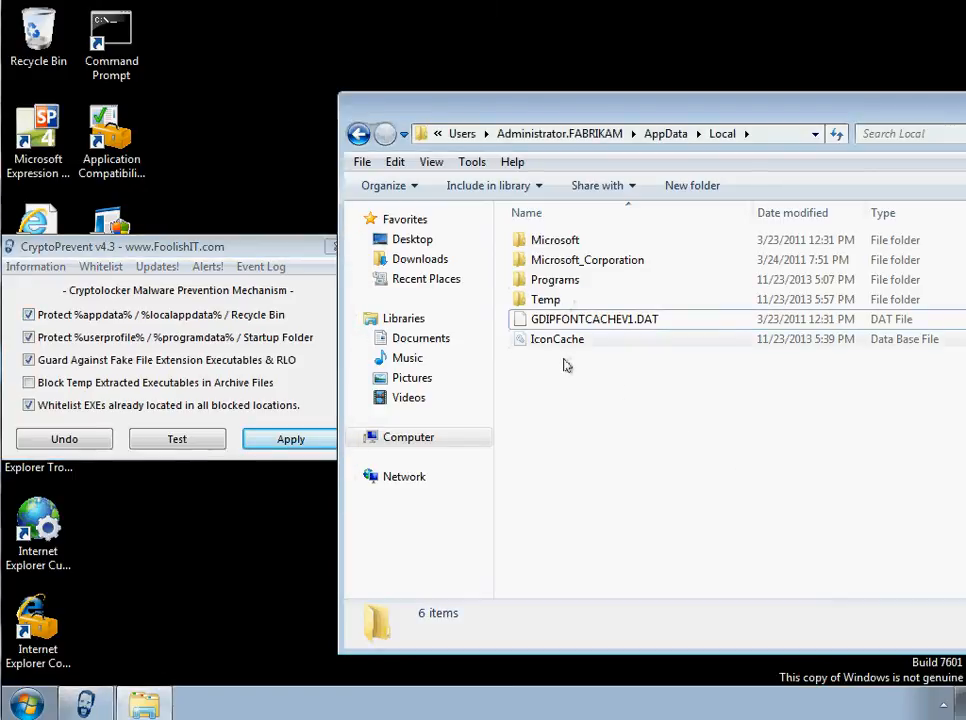
pyautogui.click(360, 133)
pyautogui.doubleClick(538, 263)
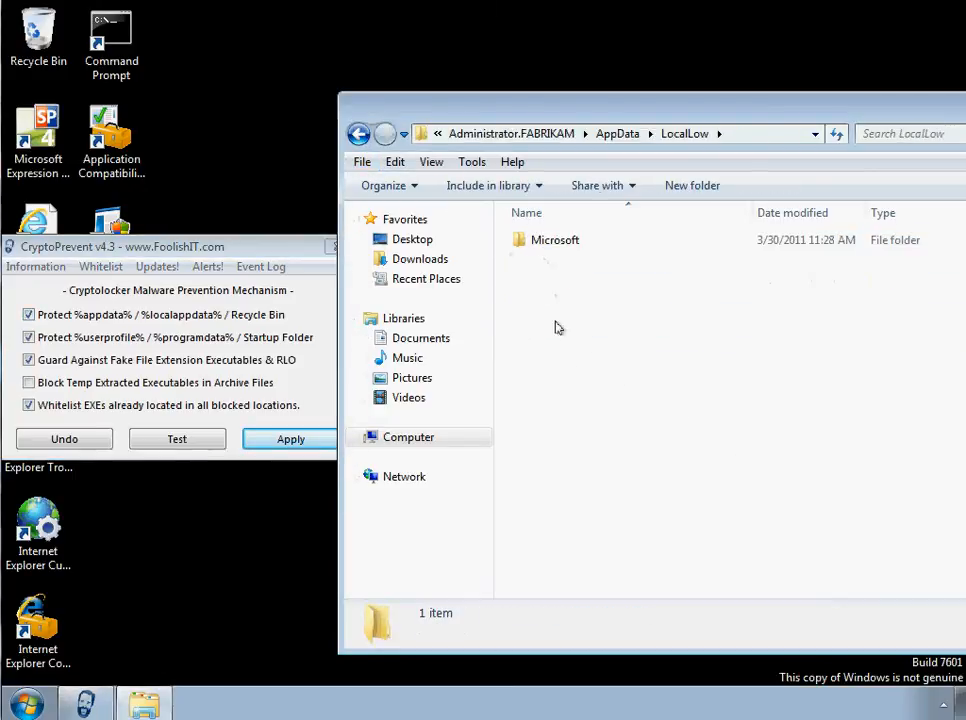
pyautogui.click(358, 133)
pyautogui.doubleClick(540, 278)
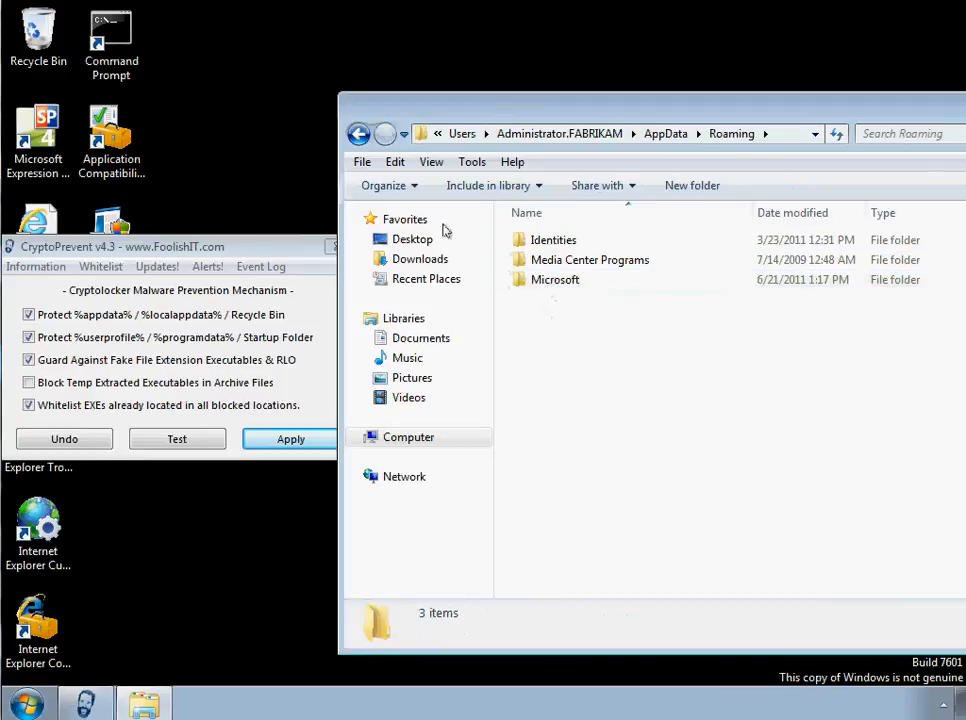
pyautogui.click(358, 133)
# - Reapply the CryptoPrevent protection with whitelisting of EXEs already in blocked locations enabled, and decline the restart
pyautogui.moveTo(275, 253); pyautogui.dragTo(370, 262)
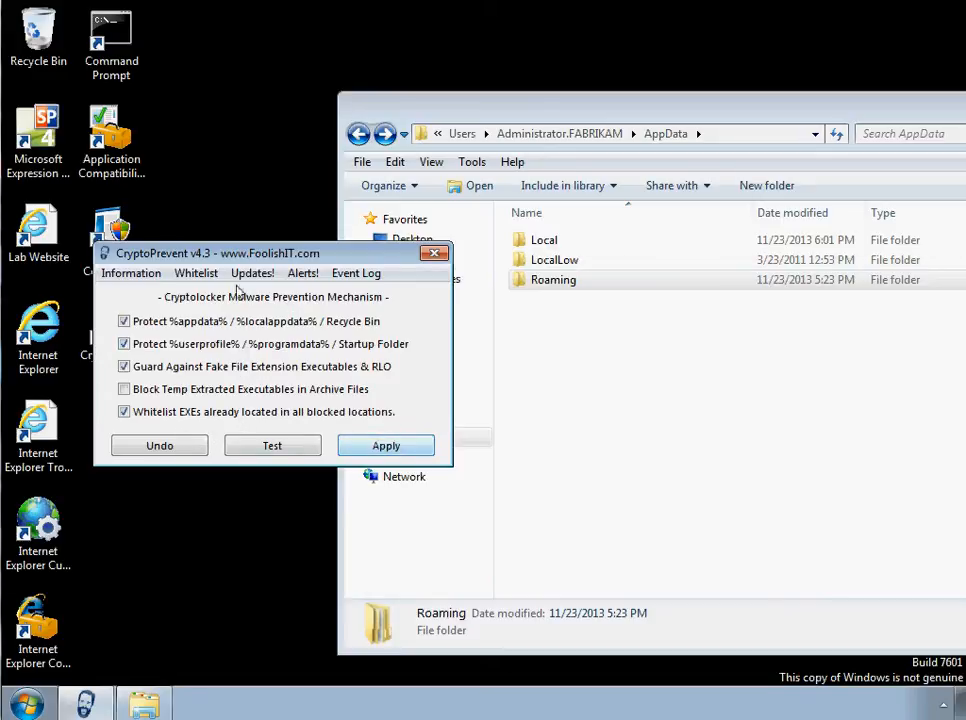
pyautogui.click(196, 273)
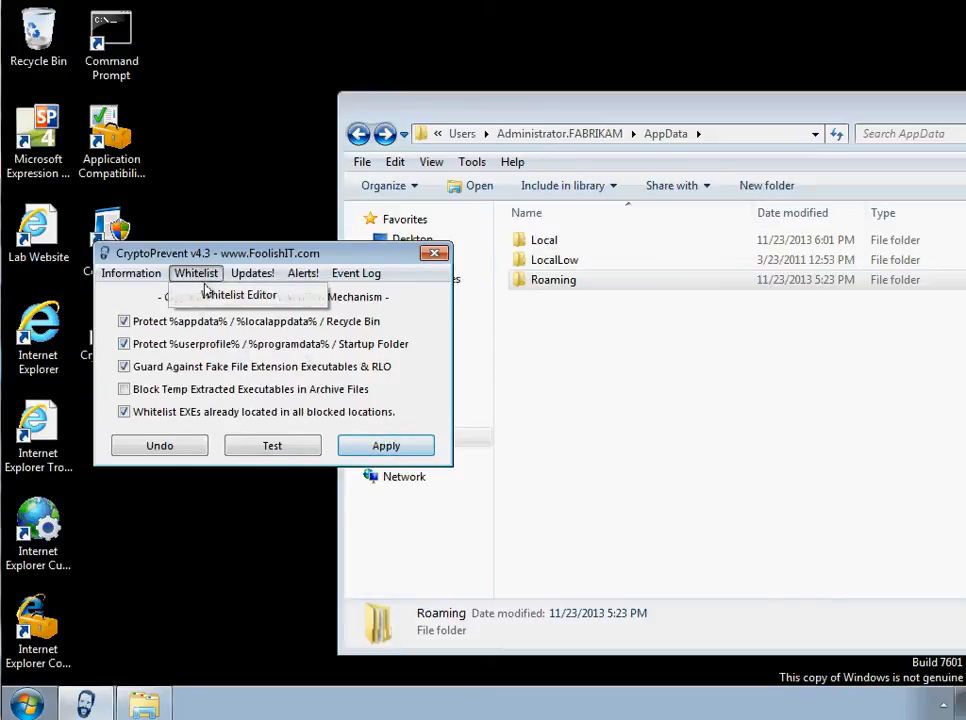
pyautogui.click(123, 413)
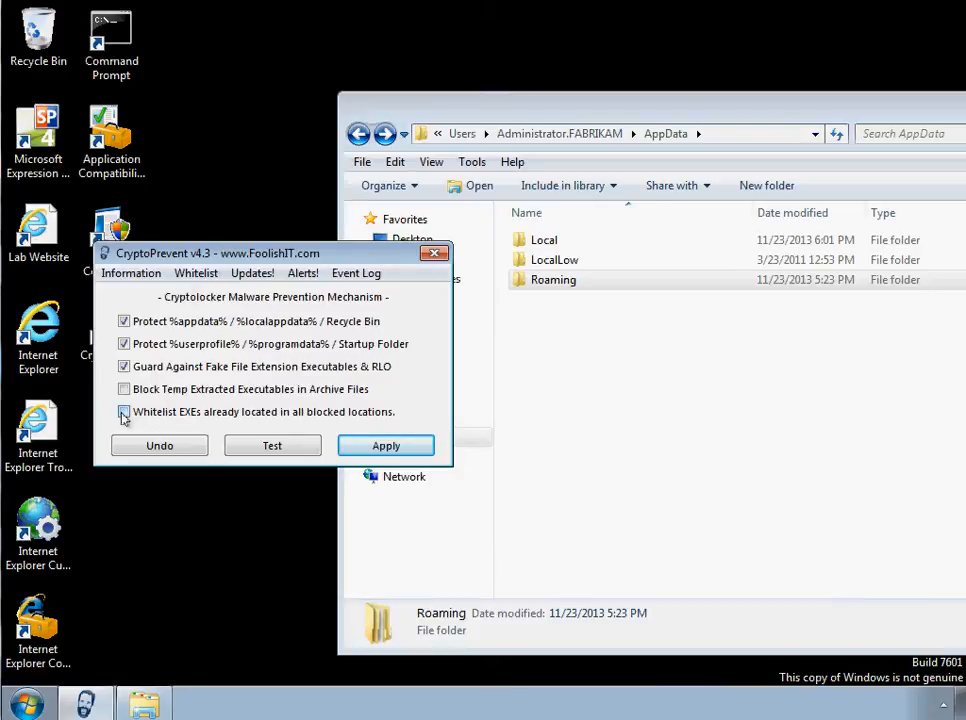
pyautogui.click(366, 449)
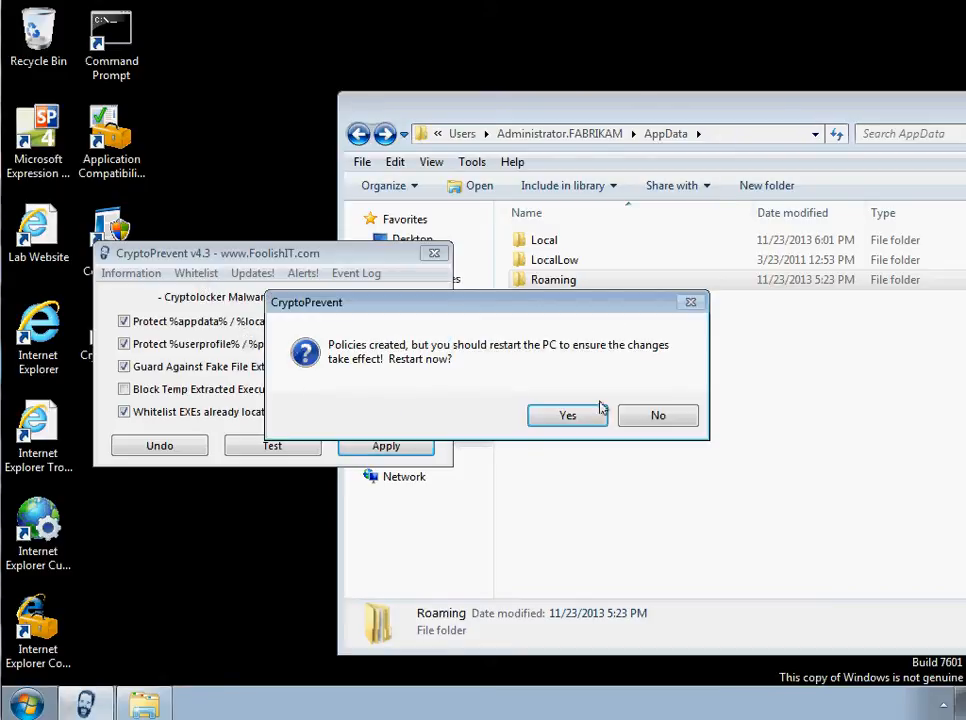
pyautogui.click(656, 416)
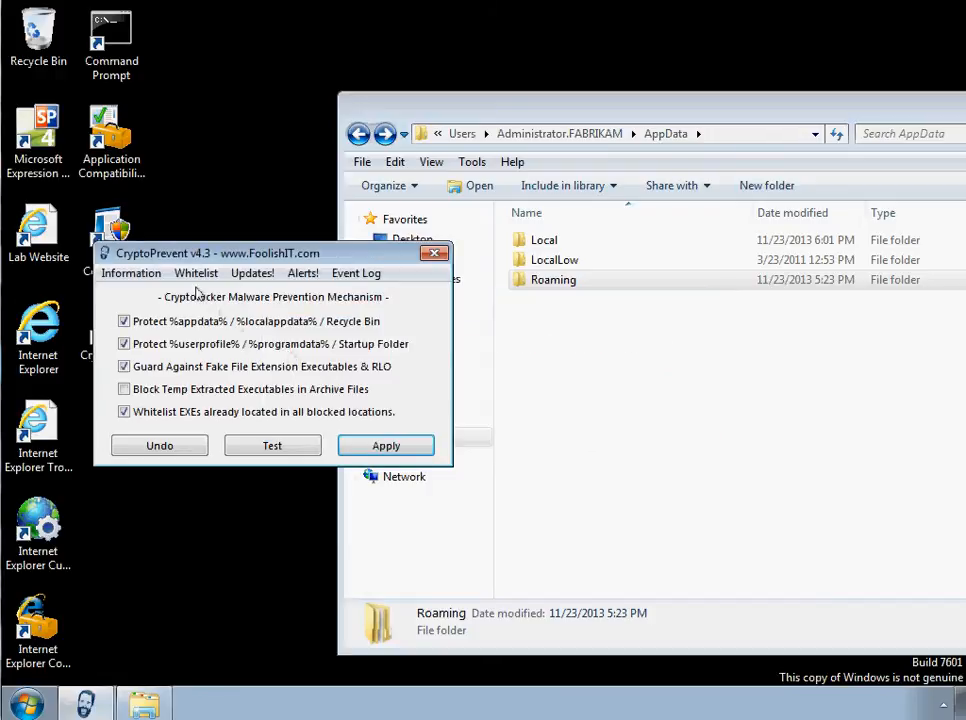
# - Check the list of whitelisted EXEs in CryptoPrevent's Whitelist Editor and close it
pyautogui.click(191, 275)
pyautogui.click(199, 296)
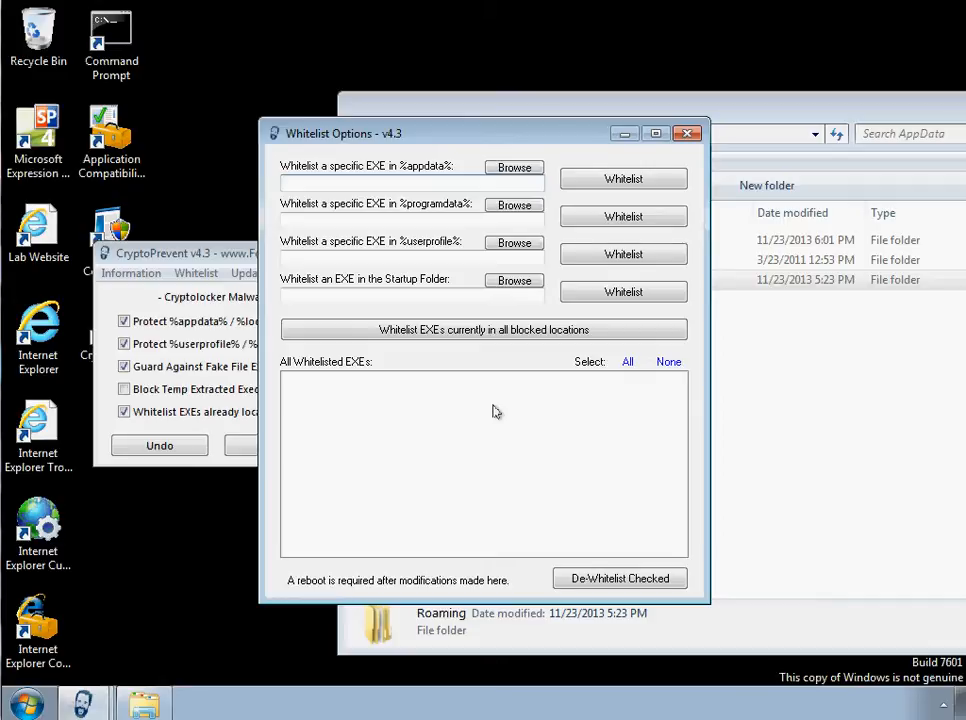
pyautogui.click(685, 133)
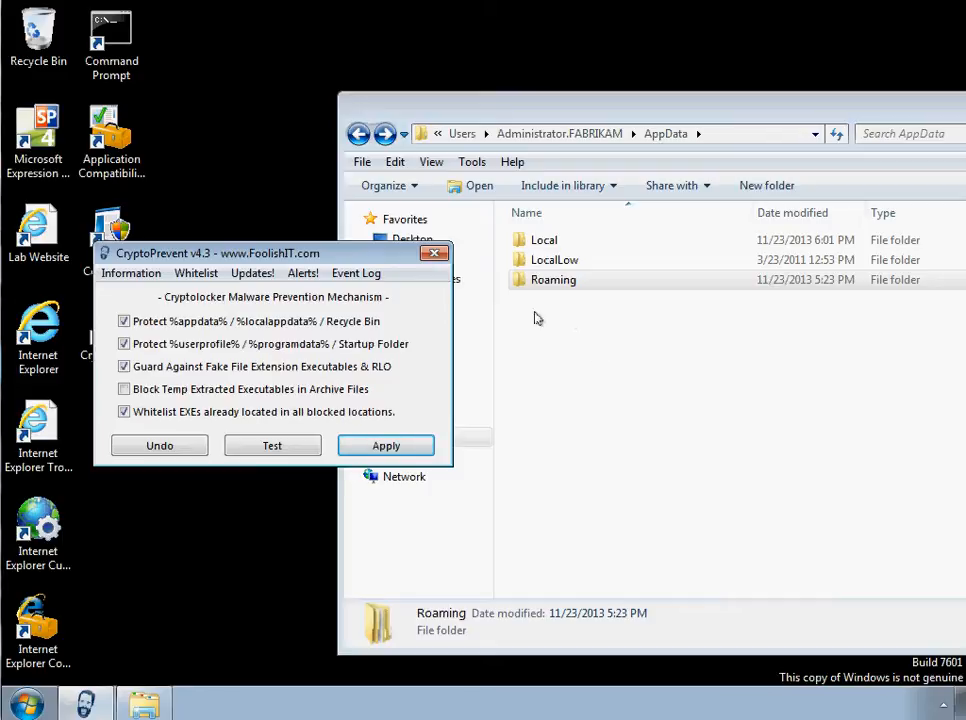
# - Go into the AppData\Local folder and create a new folder there with the default name
pyautogui.click(358, 133)
pyautogui.moveTo(292, 253); pyautogui.dragTo(207, 256)
pyautogui.doubleClick(522, 241)
pyautogui.click(546, 244)
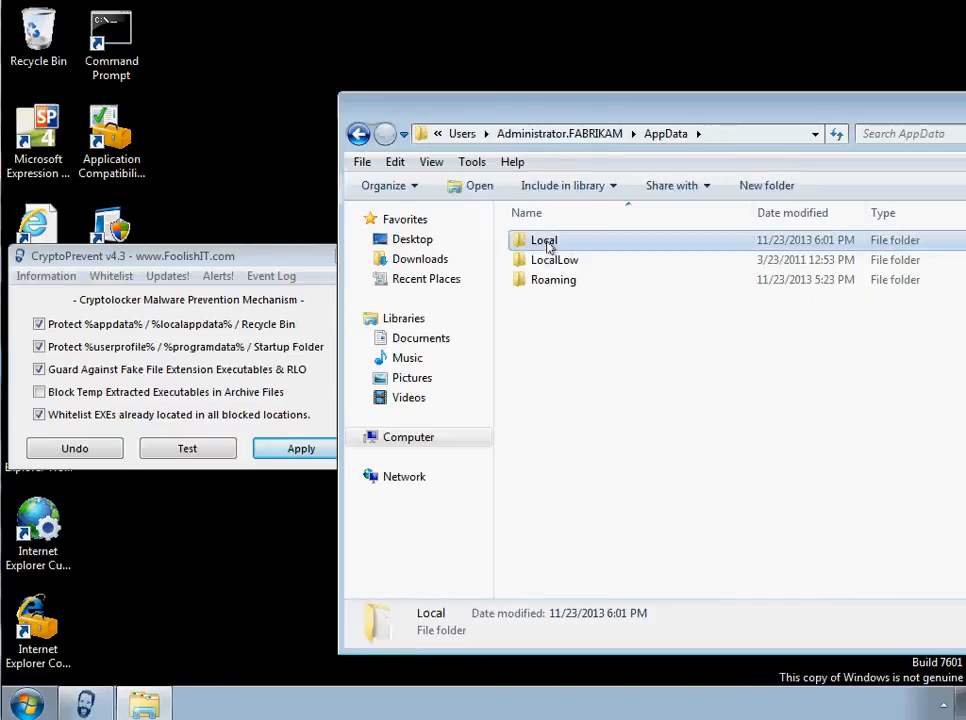
pyautogui.doubleClick(546, 244)
pyautogui.rightClick(544, 397)
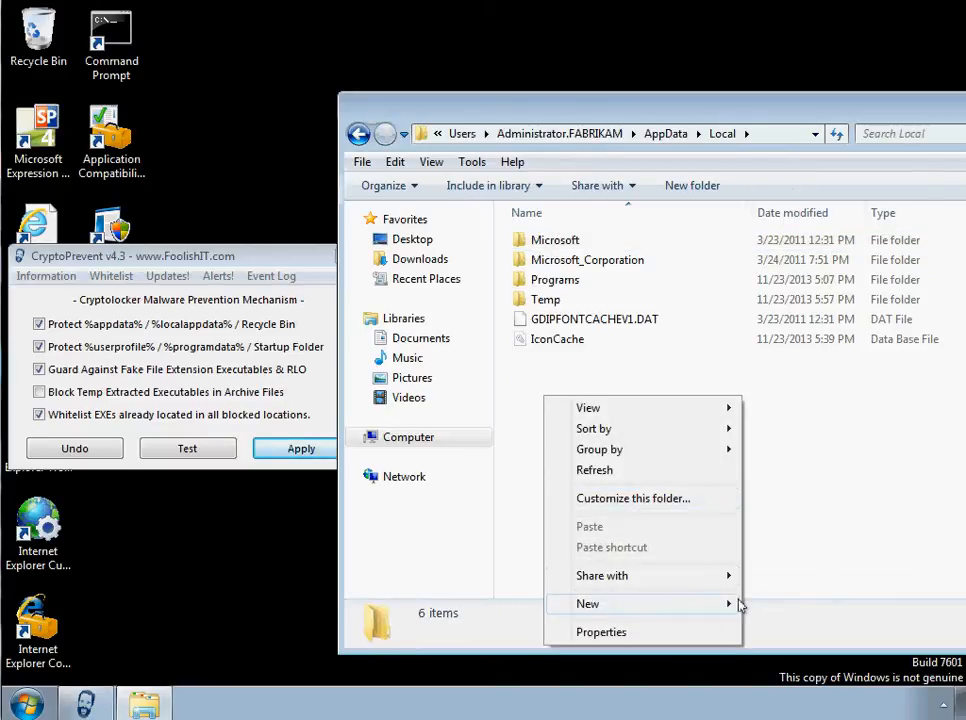
pyautogui.moveTo(735, 606)
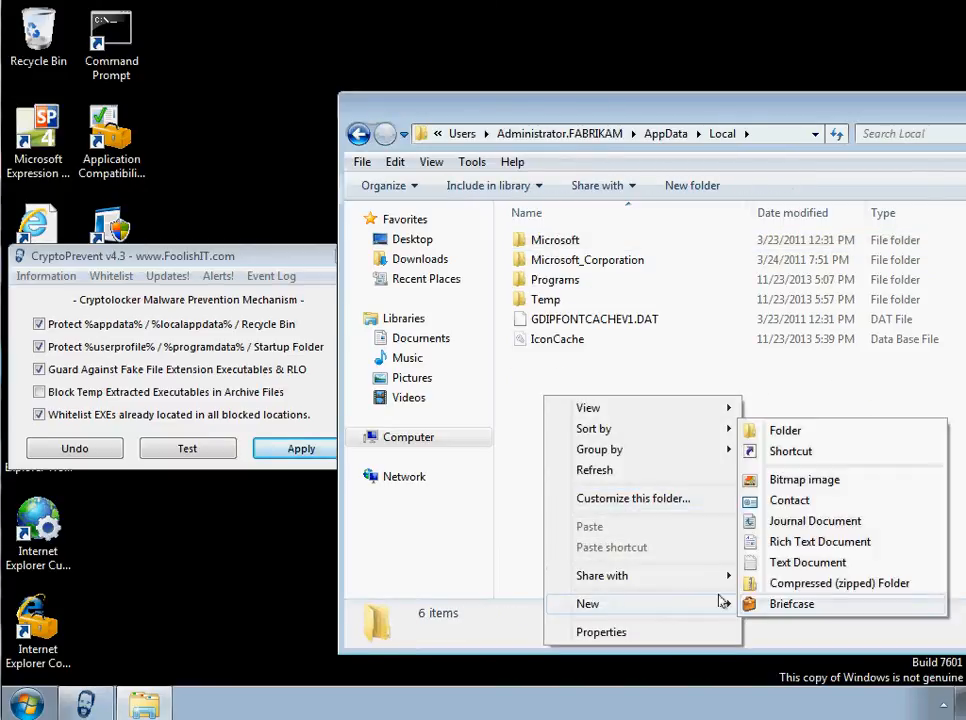
pyautogui.click(768, 431)
pyautogui.click(546, 440)
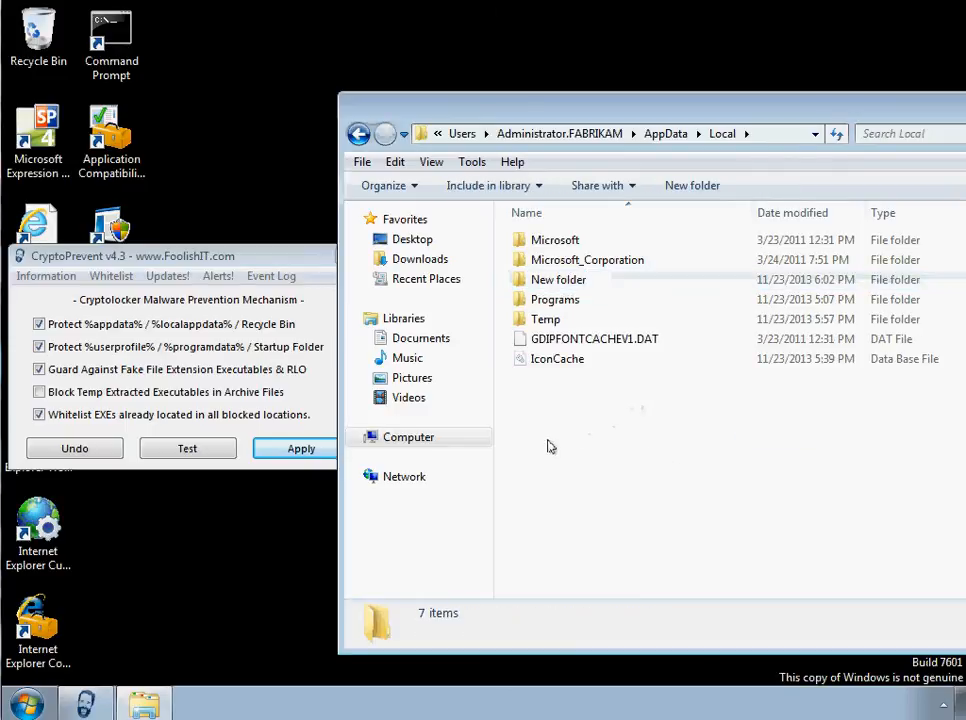
# - Find and launch Notepad for creating a test file
pyautogui.rightClick(546, 438)
pyautogui.moveTo(609, 648)
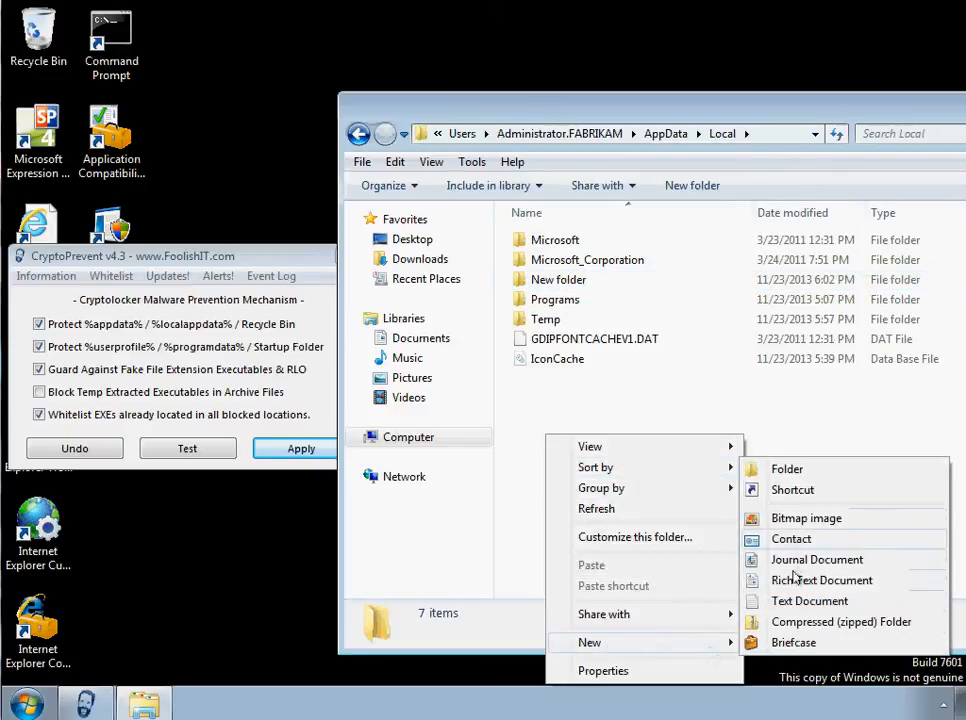
pyautogui.click(28, 700)
pyautogui.write('note')
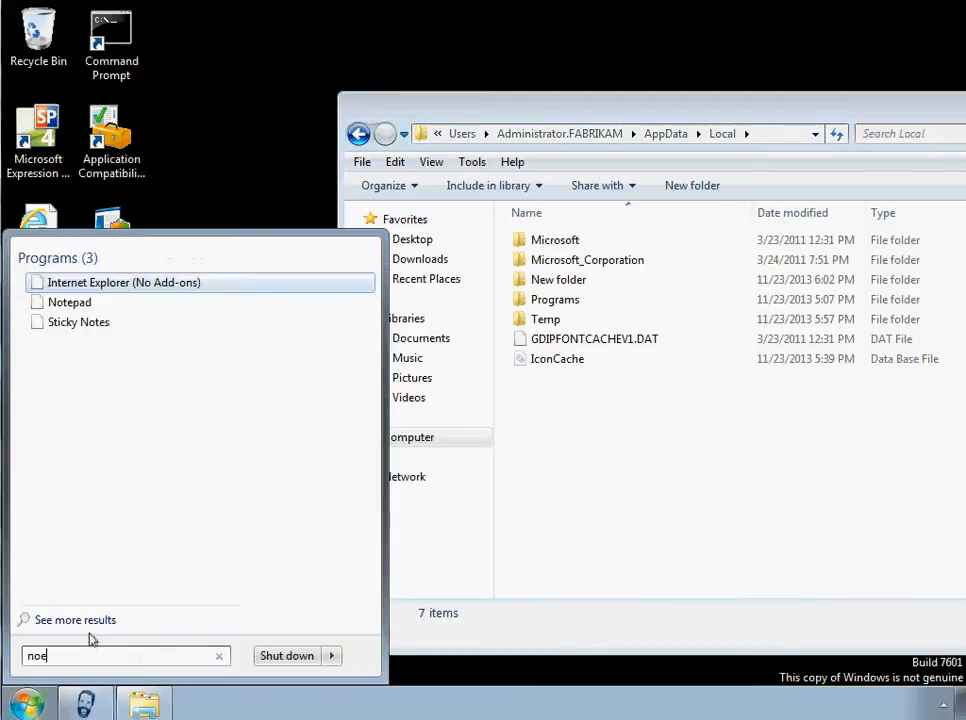
pyautogui.click(57, 288)
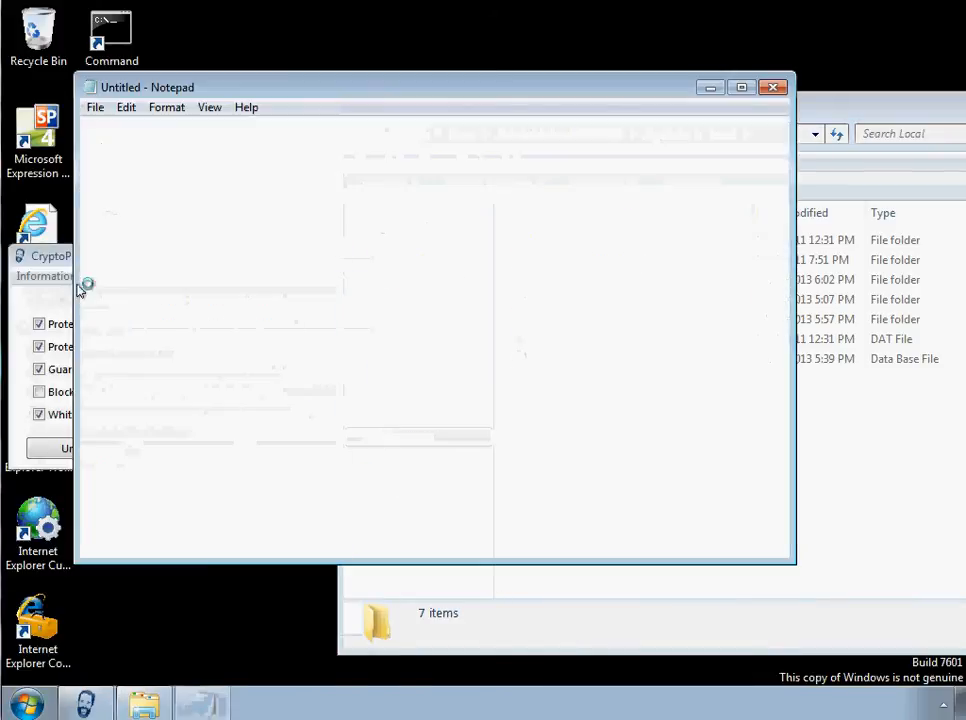
pyautogui.click(95, 107)
pyautogui.click(135, 191)
pyautogui.write('dkj')
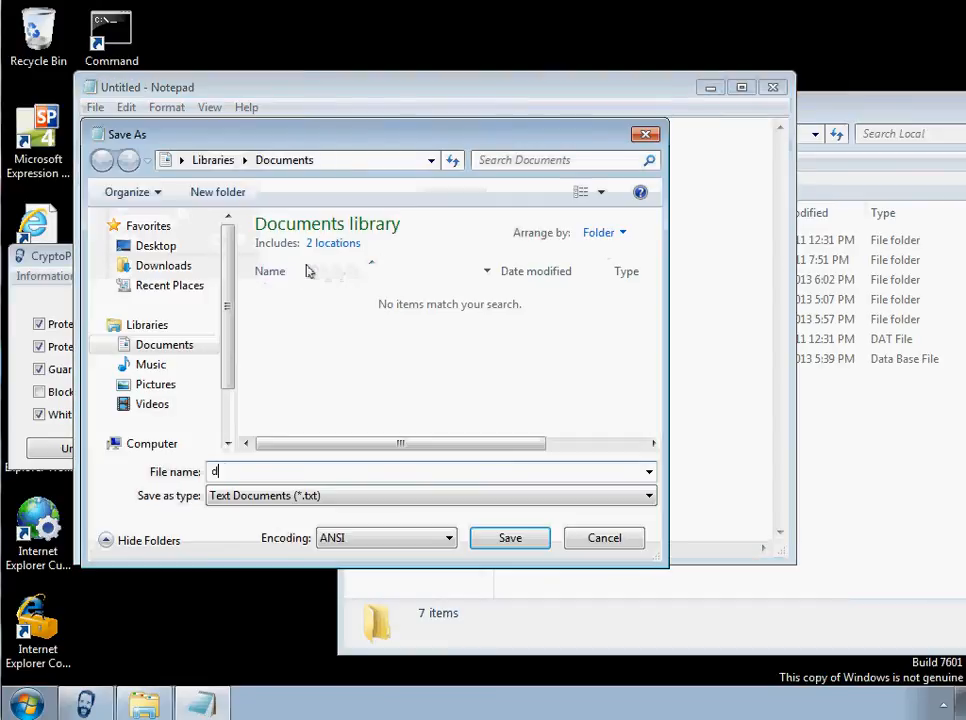
pyautogui.click(593, 539)
# - Enter the text dqwdqwdwq and prepare to save it on the Desktop as qwdqwdqdqdqwd.txt with the All Files type
pyautogui.write('dqwdqwdwq')
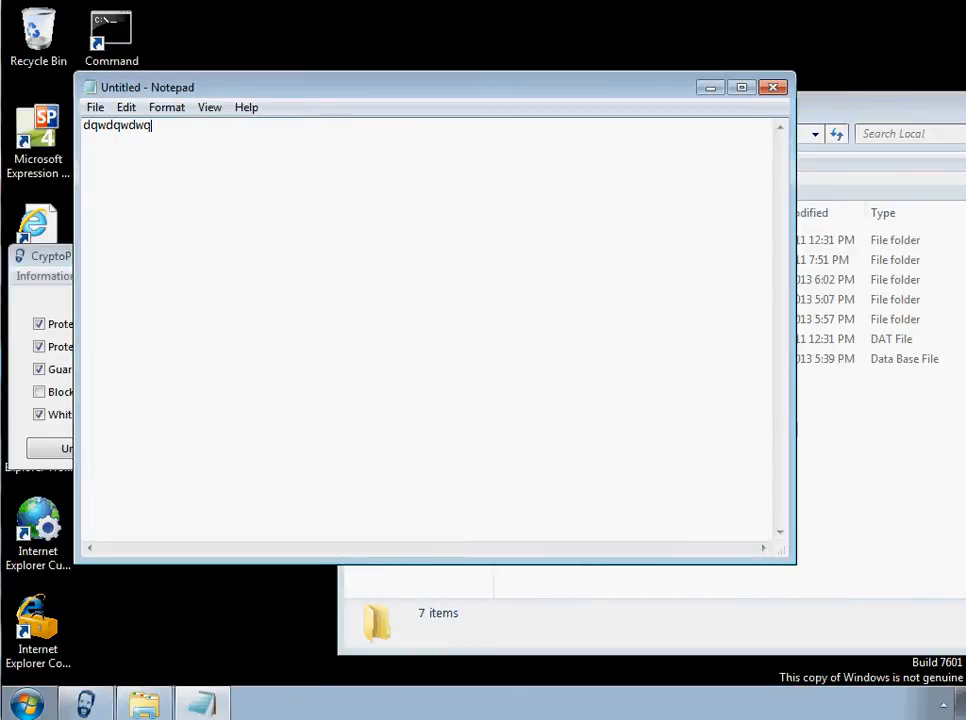
pyautogui.click(95, 107)
pyautogui.click(137, 191)
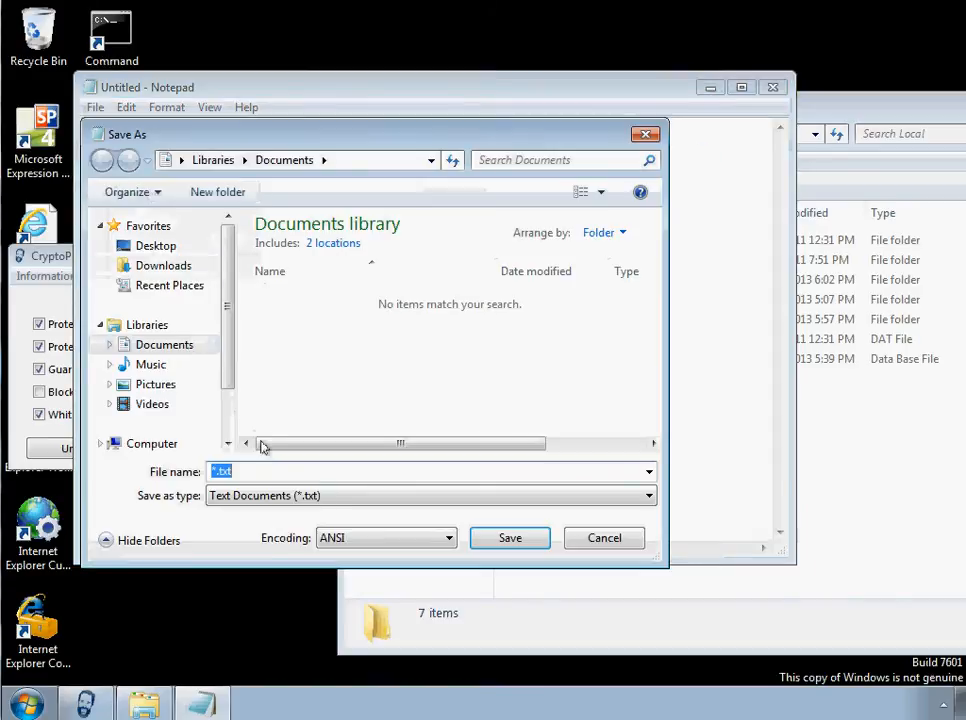
pyautogui.click(213, 472)
pyautogui.write('qwdqwdqdqdqwd')
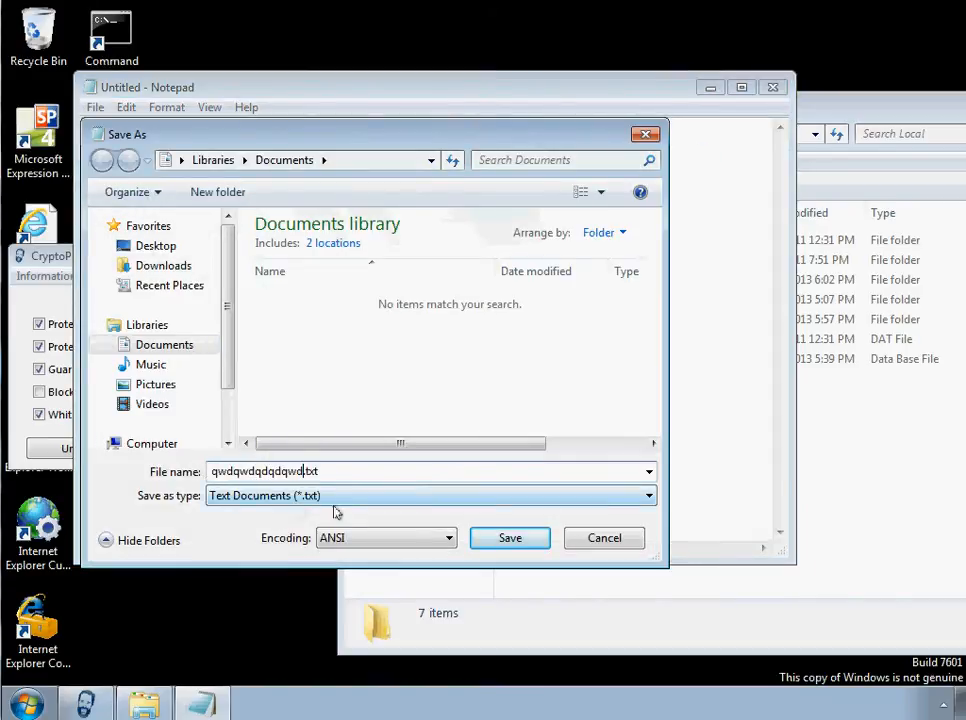
pyautogui.click(300, 498)
pyautogui.click(300, 528)
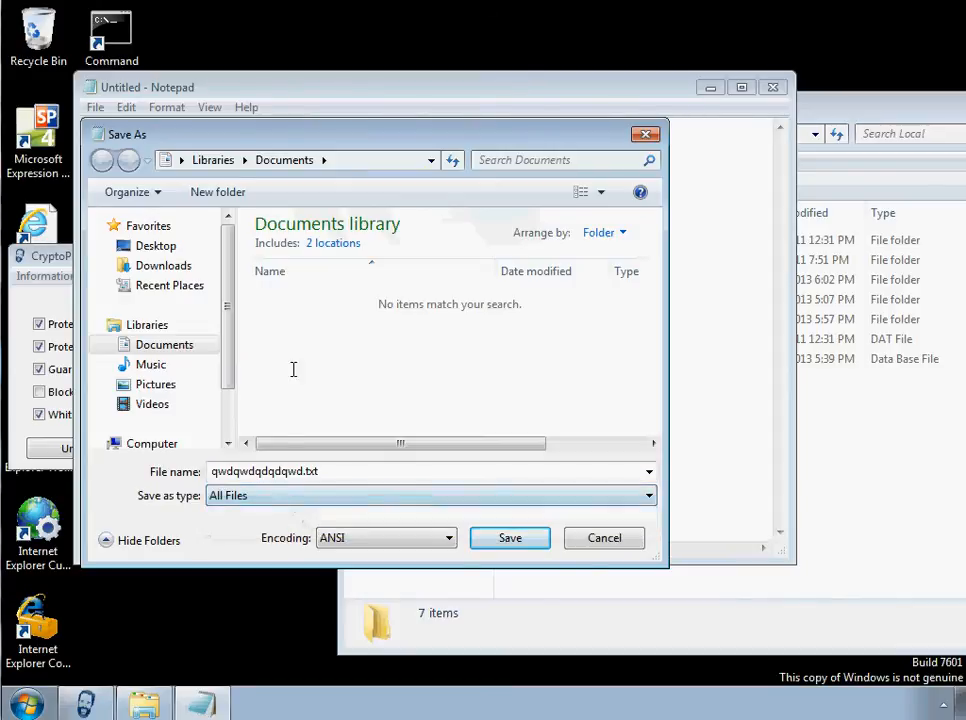
pyautogui.click(155, 247)
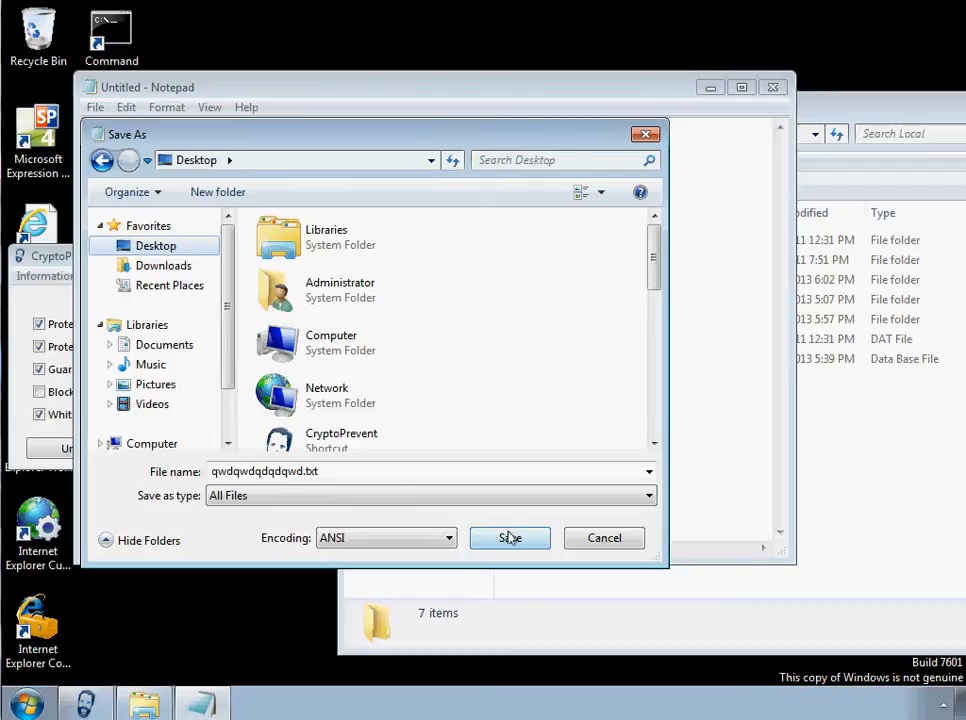
# - Change the file name's extension to .exe, save qwdqwdqdqdqwd.exe on the Desktop and close Notepad
pyautogui.click(371, 476)
pyautogui.moveTo(305, 471); pyautogui.dragTo(394, 435)
pyautogui.write('exe')
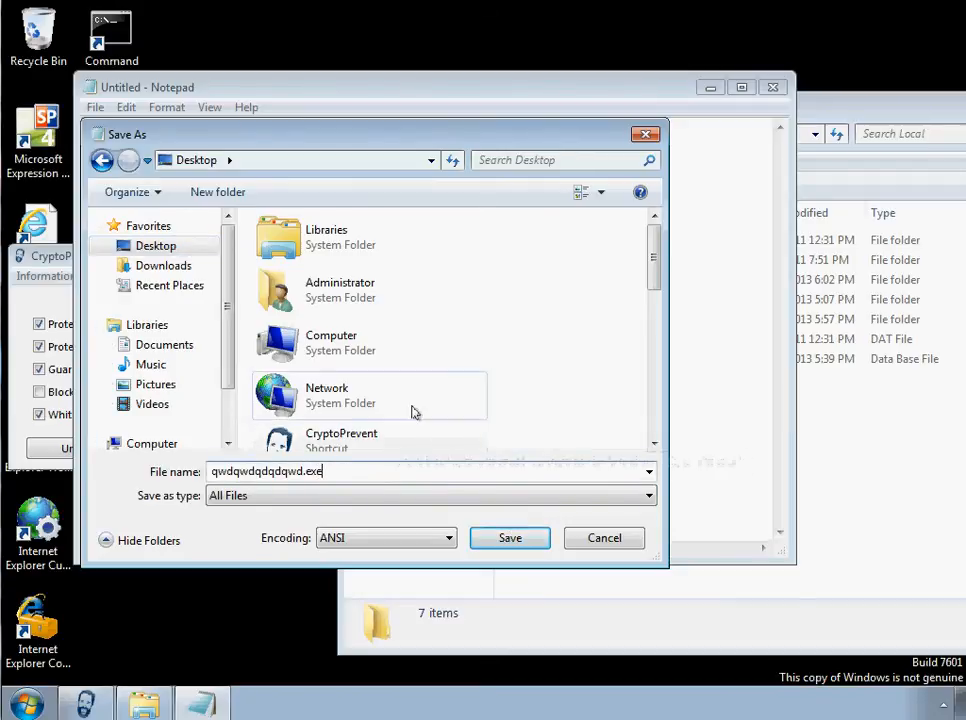
pyautogui.click(508, 537)
pyautogui.click(780, 89)
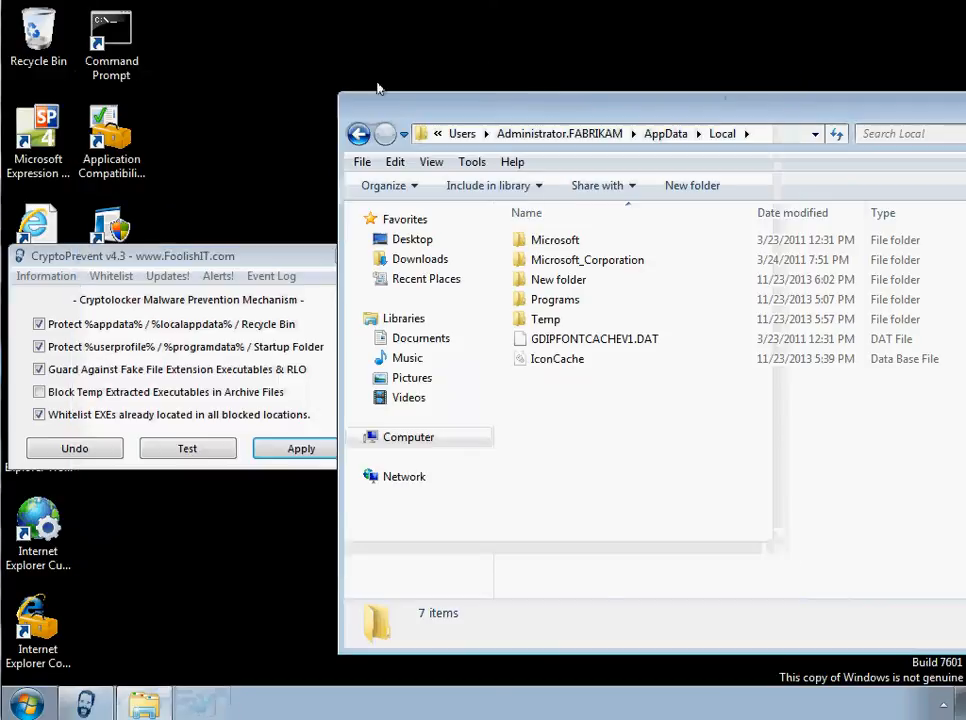
# - Move the qwdqwdqdqdqwd application from the Desktop into AppData\Local and try to run it there
pyautogui.moveTo(172, 252); pyautogui.dragTo(334, 423)
pyautogui.moveTo(122, 432); pyautogui.dragTo(636, 500)
pyautogui.doubleClick(570, 387)
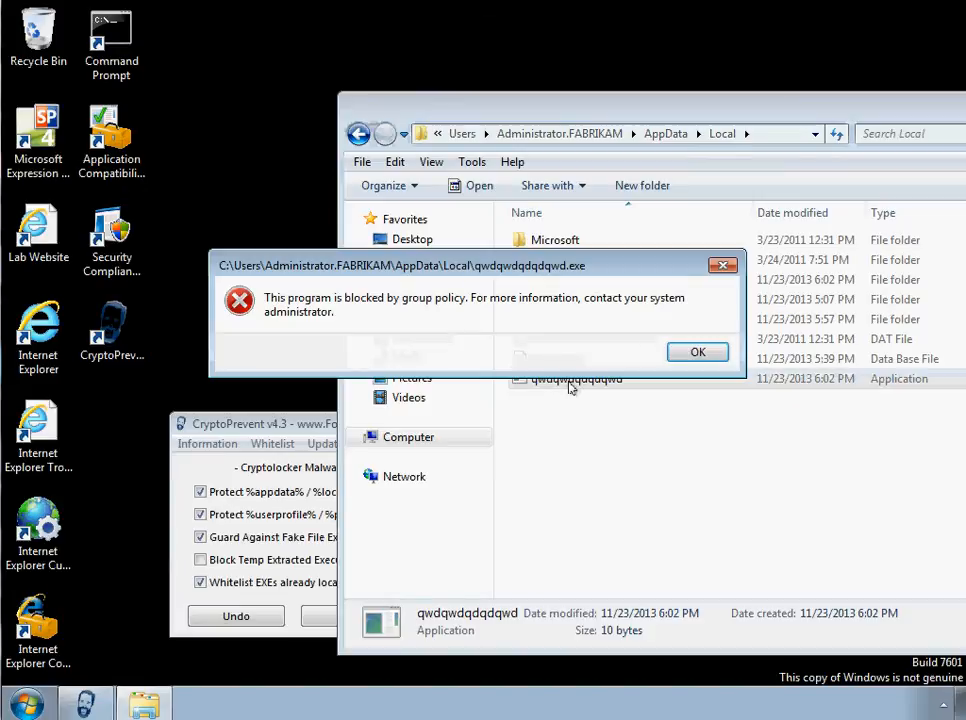
pyautogui.click(695, 351)
# - Make a copy of the qwdqwdqdqdqwd application within the AppData\Local folder
pyautogui.rightClick(545, 393)
pyautogui.click(593, 278)
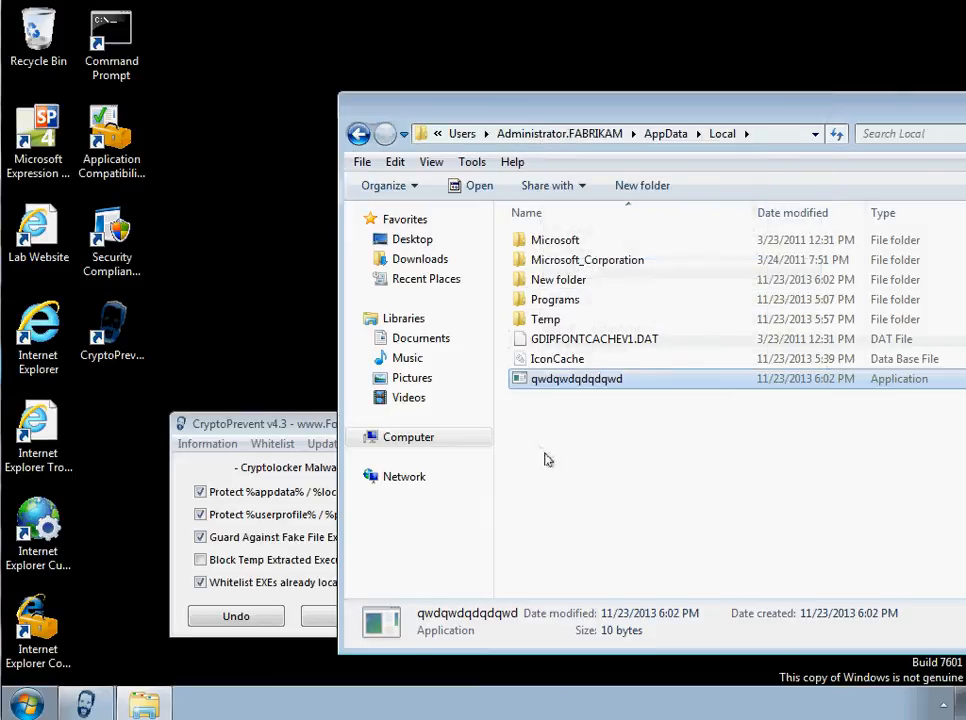
pyautogui.rightClick(538, 454)
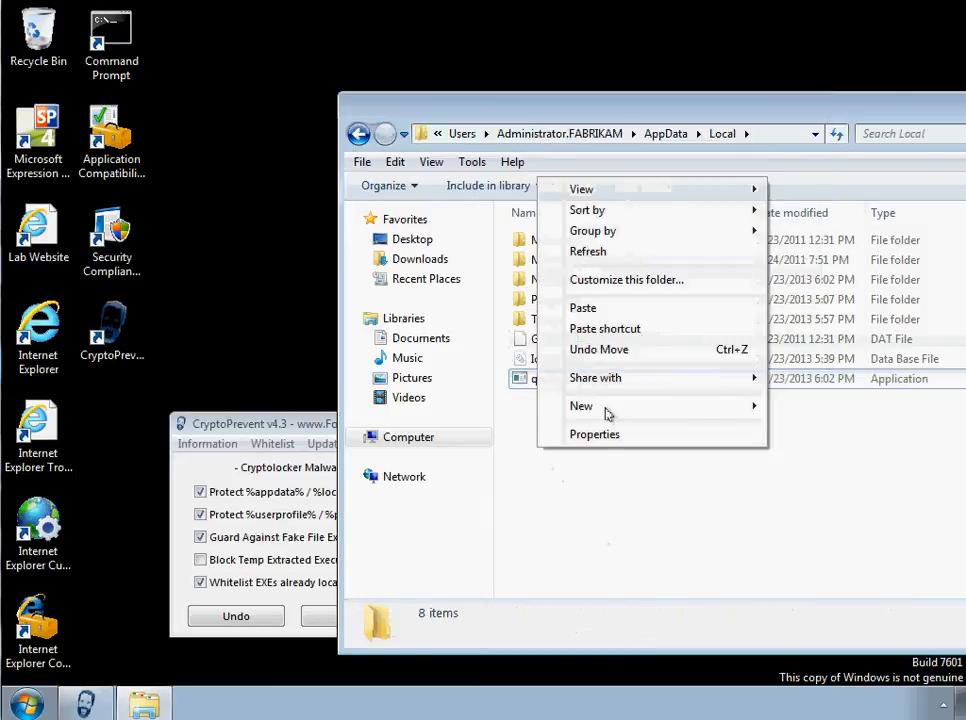
pyautogui.click(589, 309)
# - Rename the original qwdqwdqdqdqwd application in AppData\Local to dropbox
pyautogui.rightClick(538, 404)
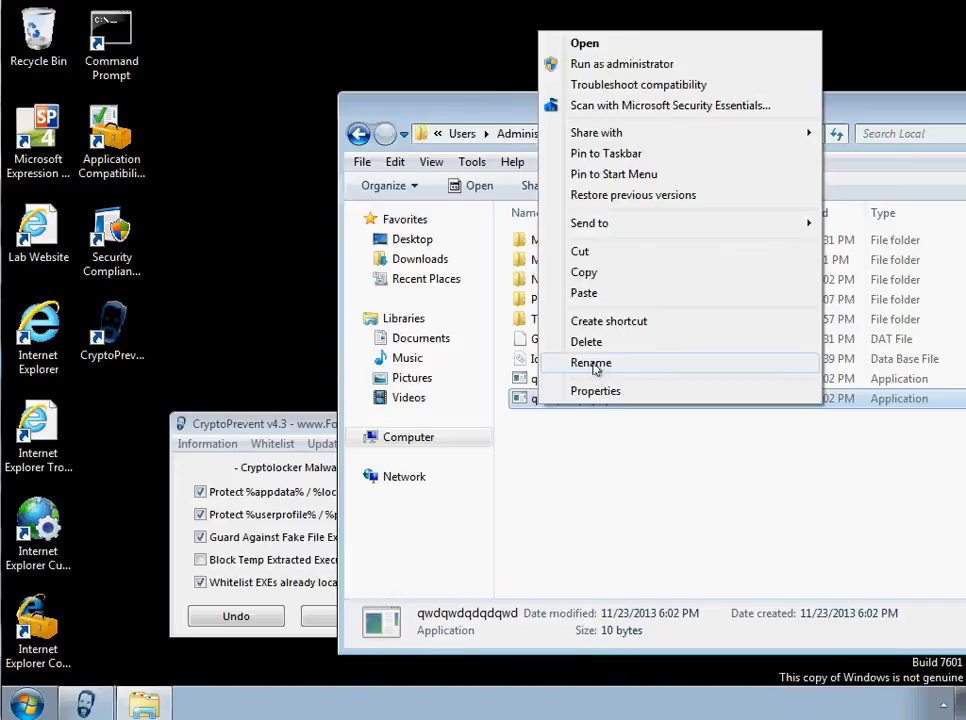
pyautogui.click(591, 363)
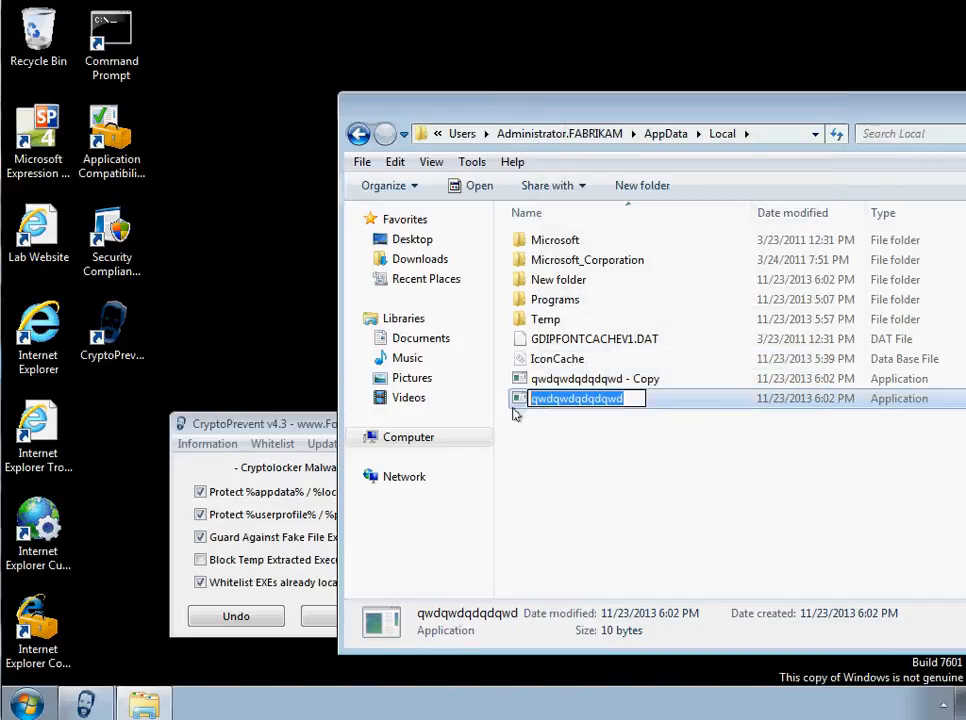
pyautogui.write('droo')
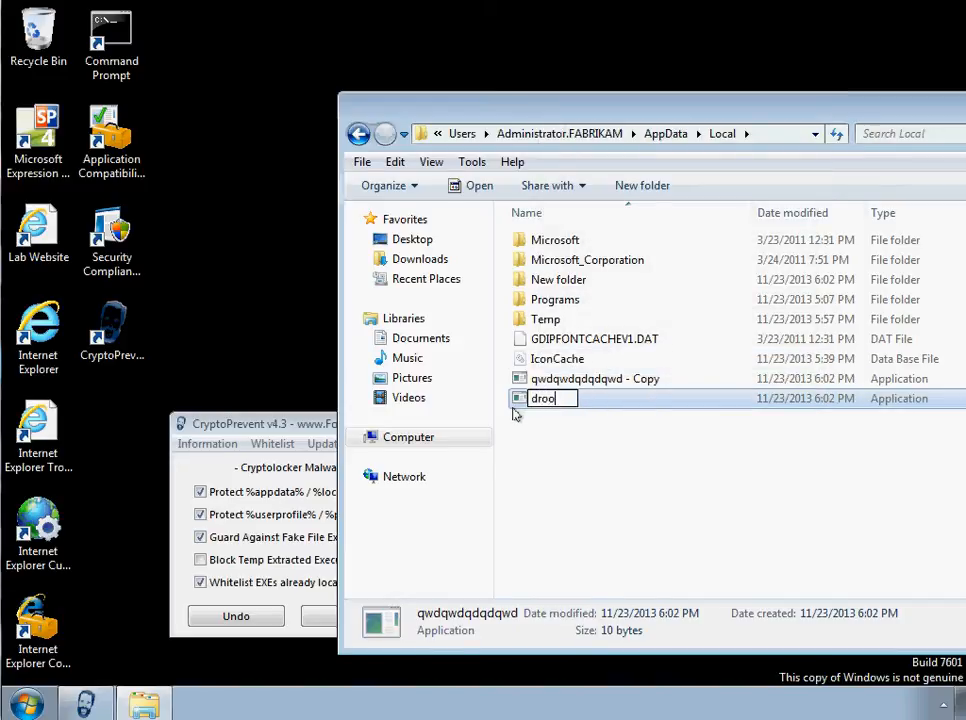
pyautogui.press('BackSpace')
pyautogui.write('pbox')
pyautogui.click(555, 442)
# - Examine the Whitelist Editor options alongside the full path of the AppData\Local folder, and close the editor
pyautogui.moveTo(322, 423); pyautogui.dragTo(218, 228)
pyautogui.click(134, 247)
pyautogui.click(166, 270)
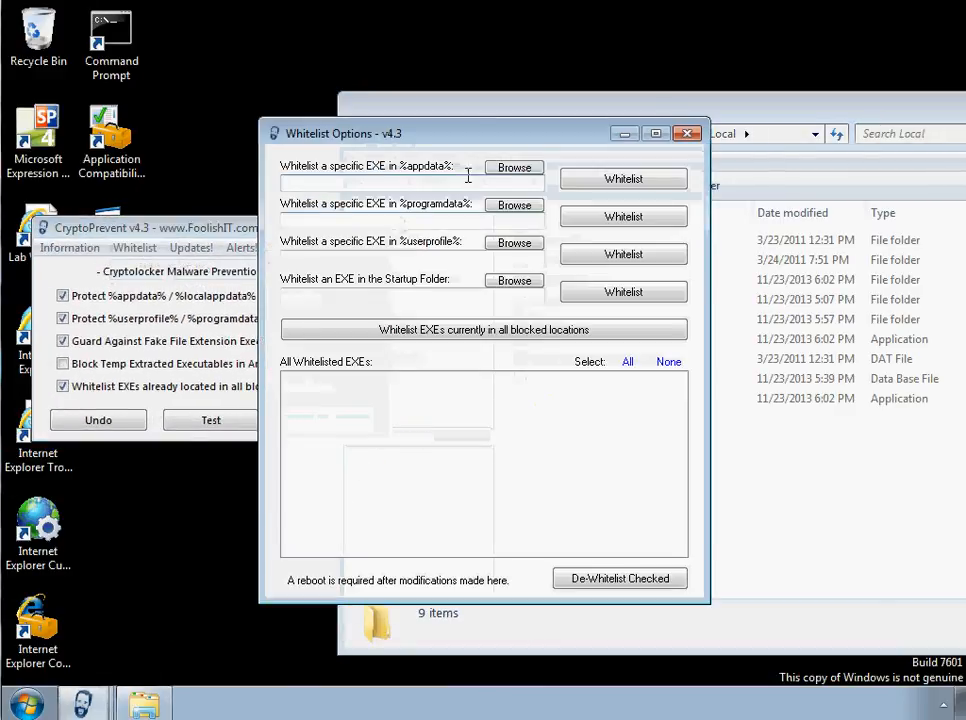
pyautogui.moveTo(459, 134); pyautogui.dragTo(221, 297)
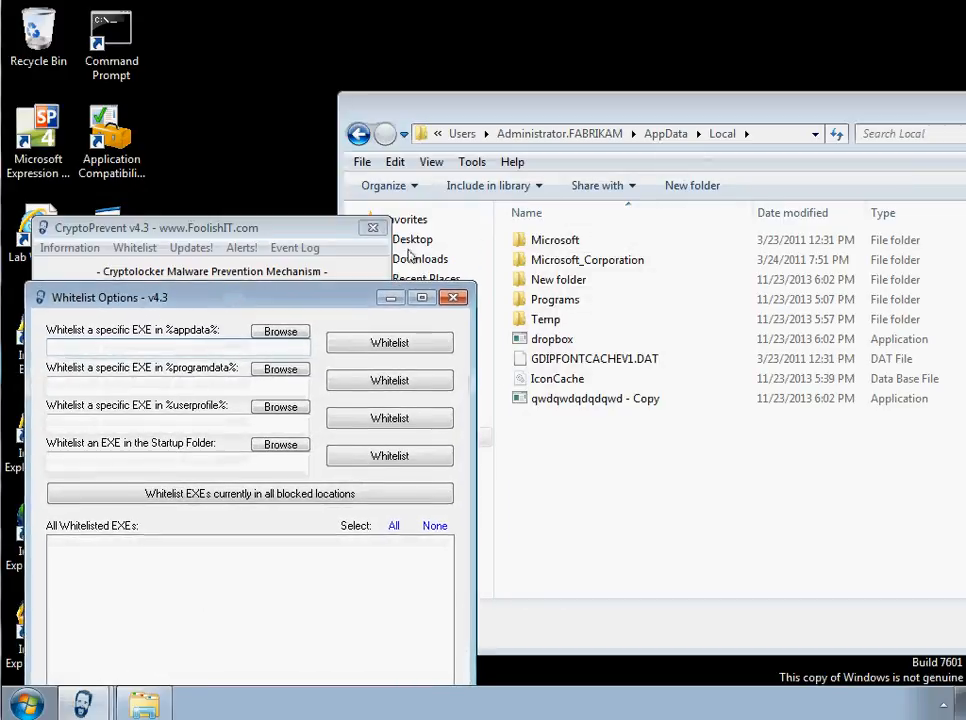
pyautogui.click(768, 134)
pyautogui.click(768, 134)
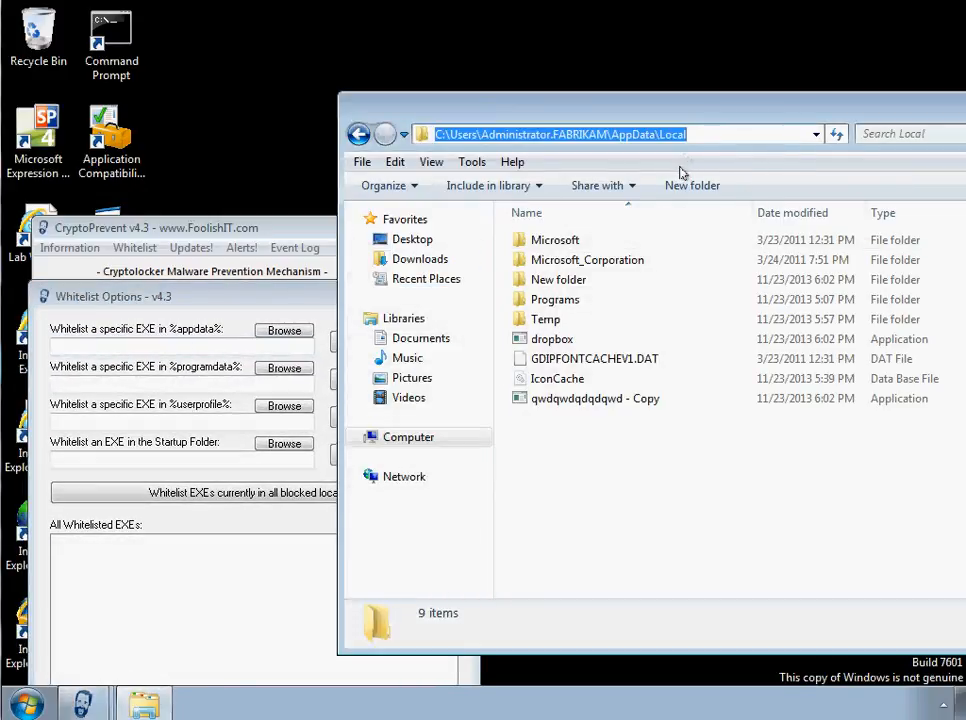
pyautogui.click(170, 278)
pyautogui.moveTo(195, 297); pyautogui.dragTo(166, 264)
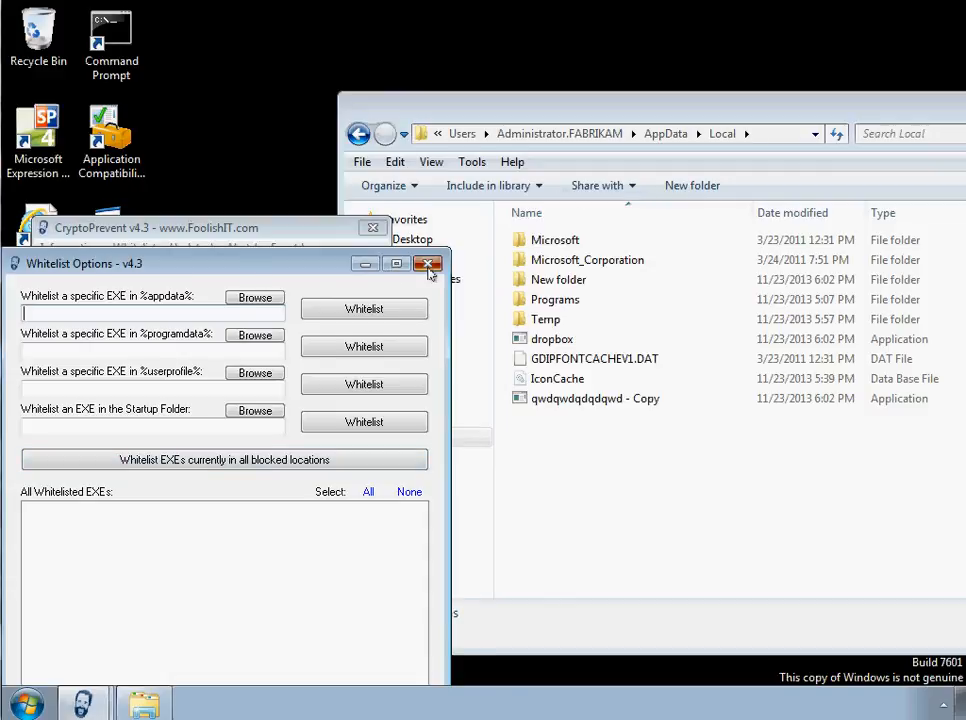
pyautogui.click(427, 264)
# - Apply the CryptoPrevent protection with EXEs already located in all blocked locations whitelisted
pyautogui.click(131, 216)
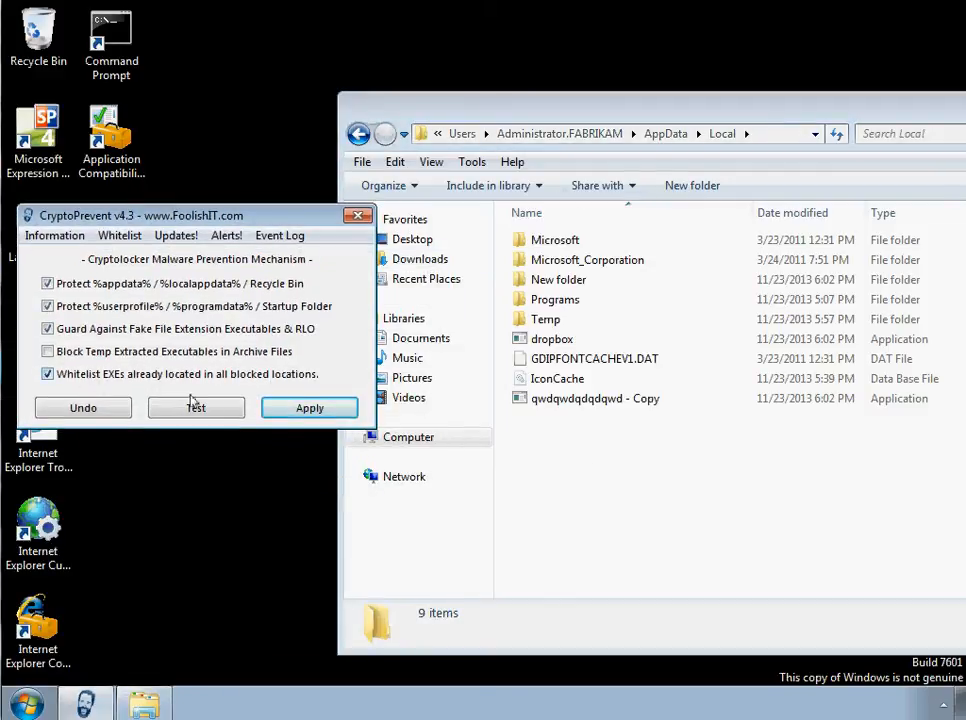
pyautogui.click(293, 410)
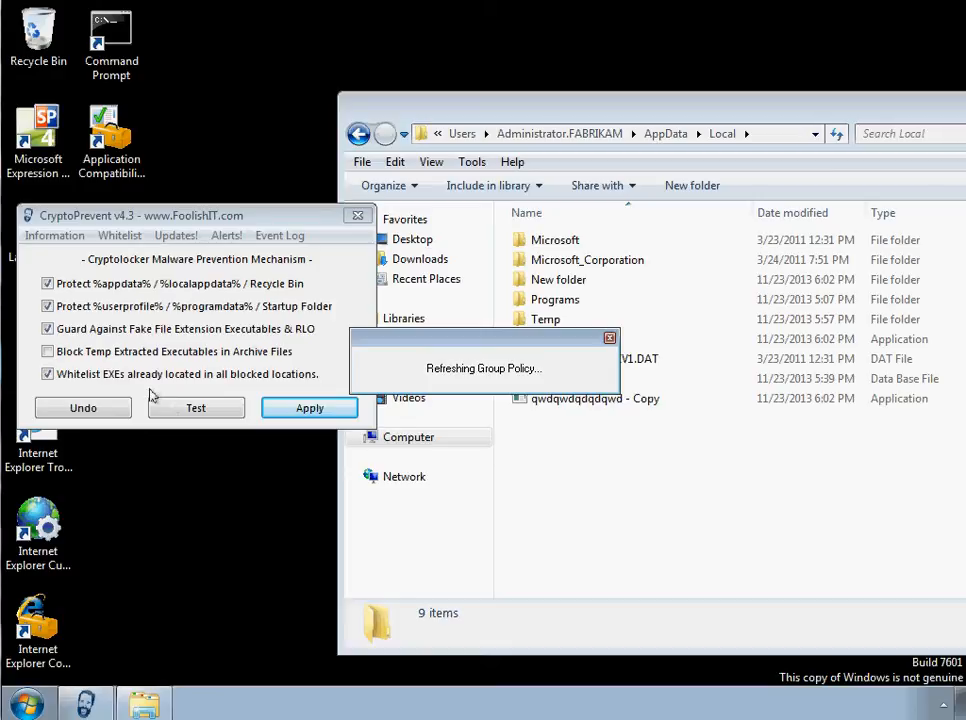
pyautogui.moveTo(495, 338); pyautogui.dragTo(278, 504)
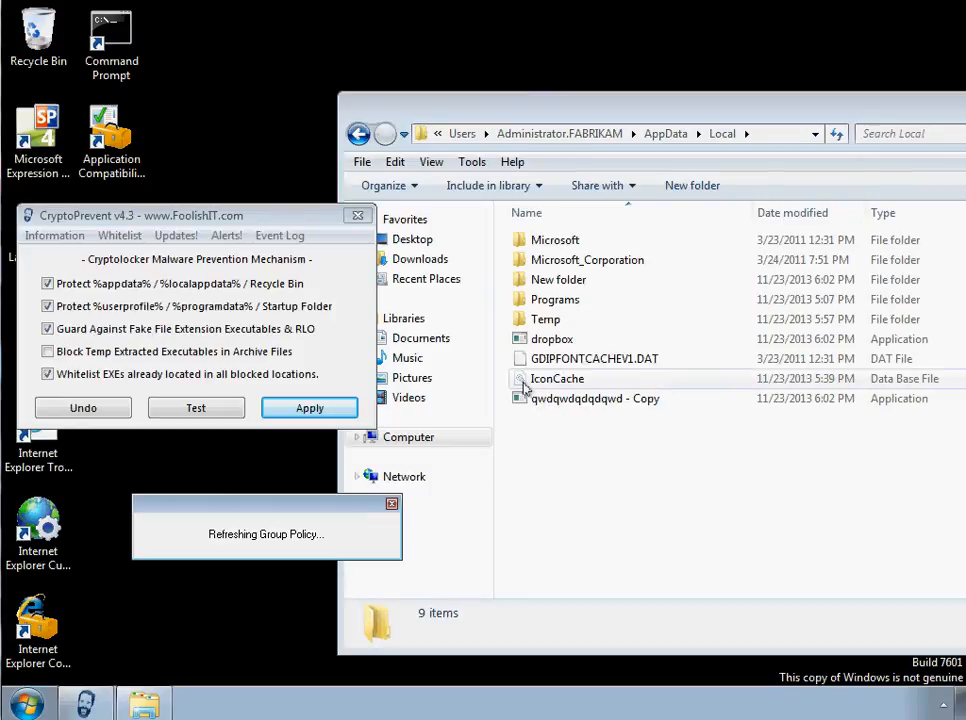
pyautogui.click(635, 416)
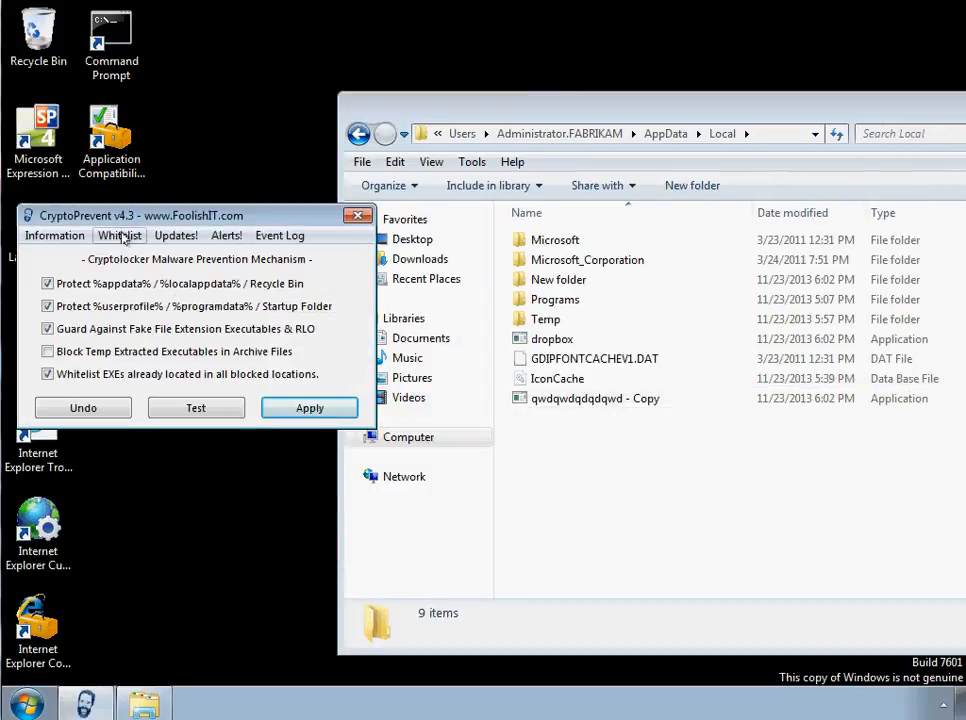
# - De-whitelist the qwdqwdqdqdqwd - copy.exe entries in Roaming, LocalLow and Local, then close the whitelist options and CryptoPrevent
pyautogui.click(122, 236)
pyautogui.click(150, 252)
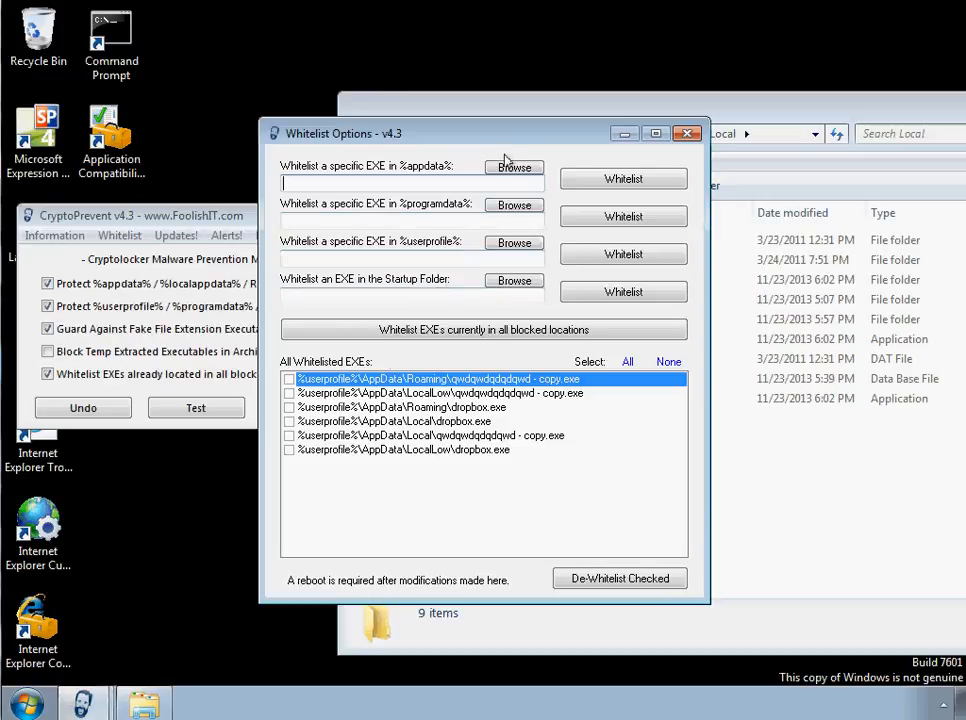
pyautogui.moveTo(541, 138); pyautogui.dragTo(316, 120)
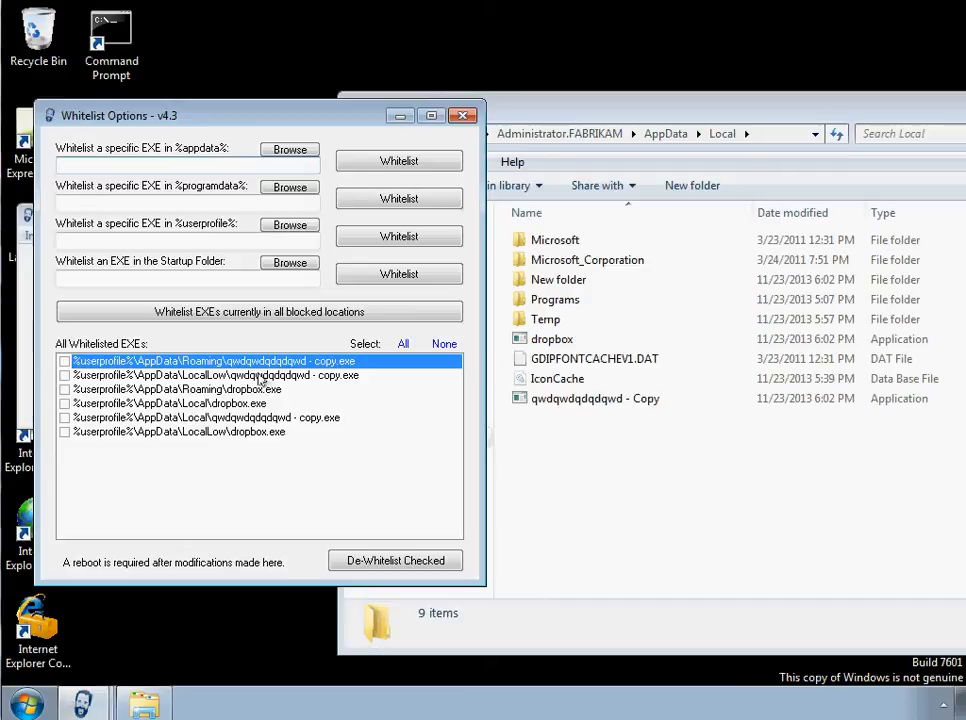
pyautogui.click(64, 361)
pyautogui.click(64, 375)
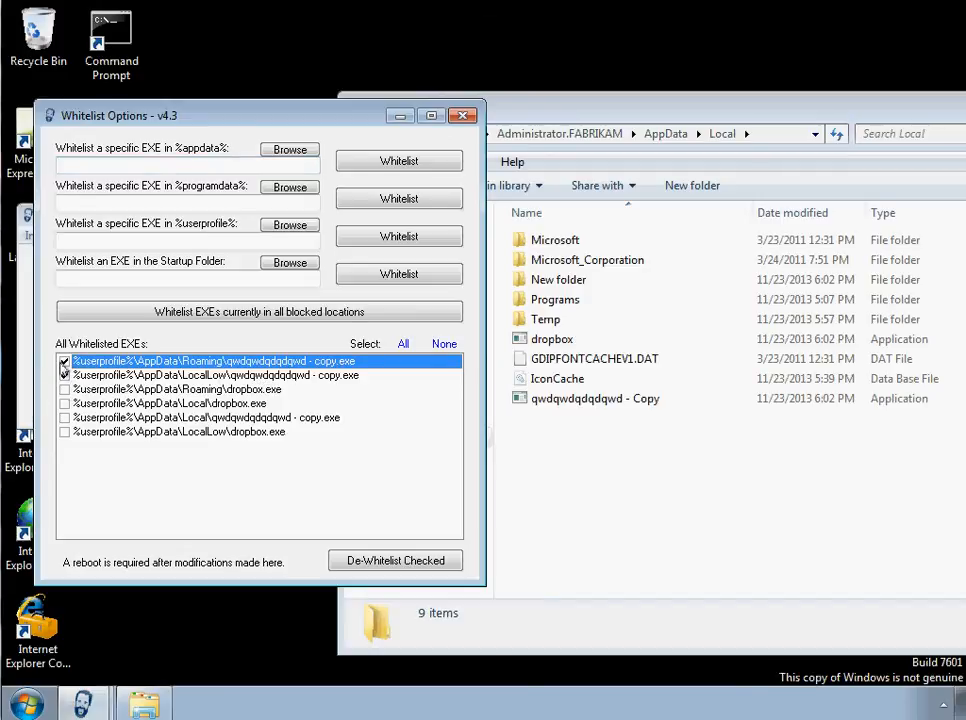
pyautogui.click(64, 418)
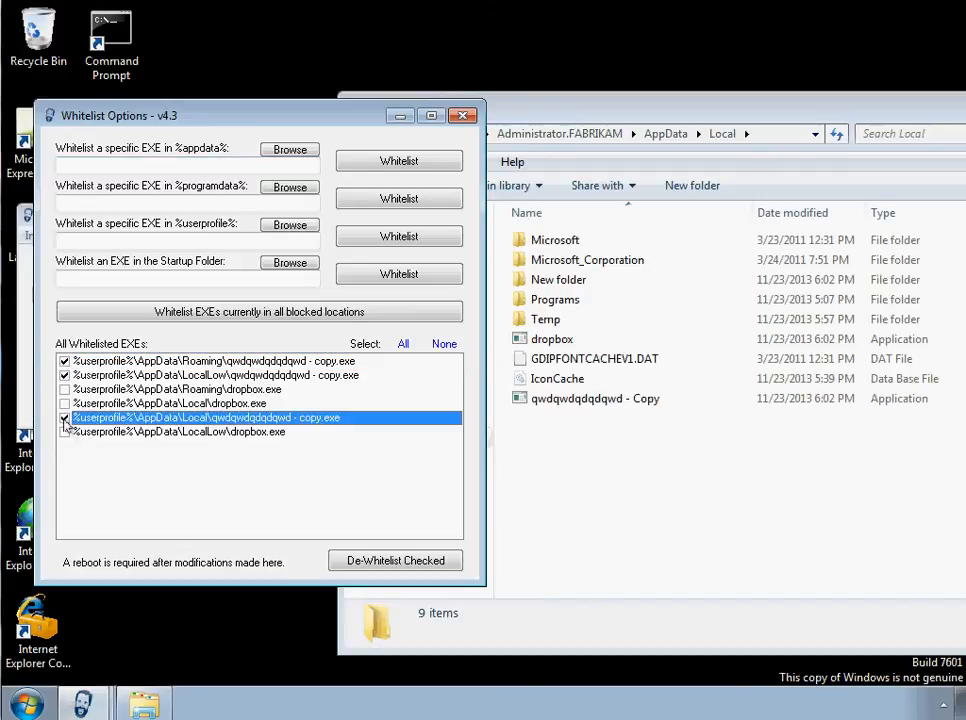
pyautogui.click(64, 432)
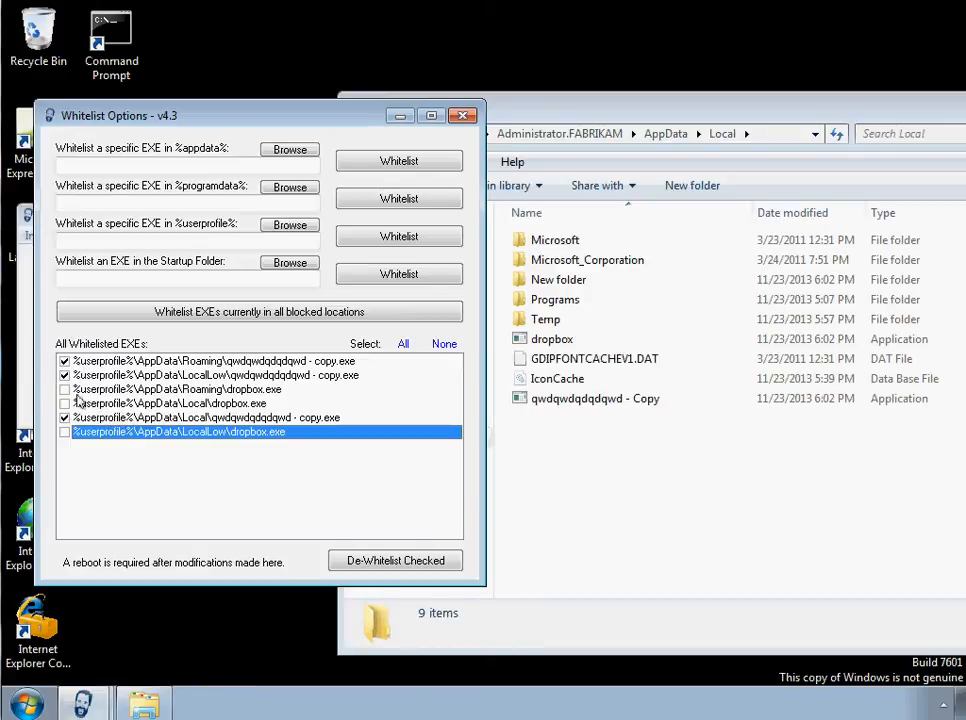
pyautogui.click(393, 562)
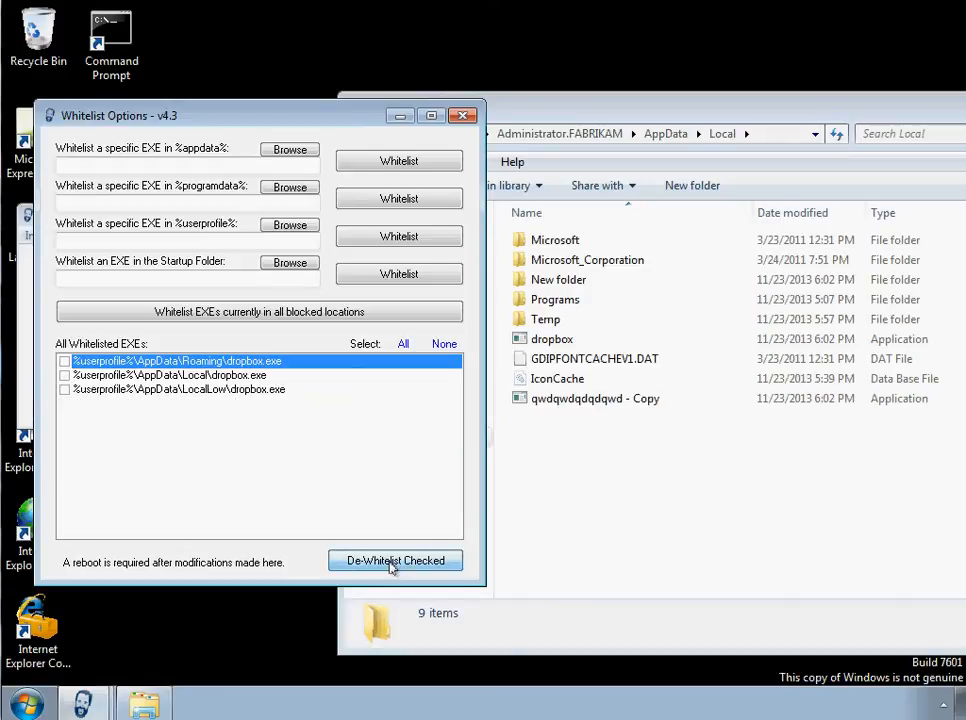
pyautogui.click(463, 118)
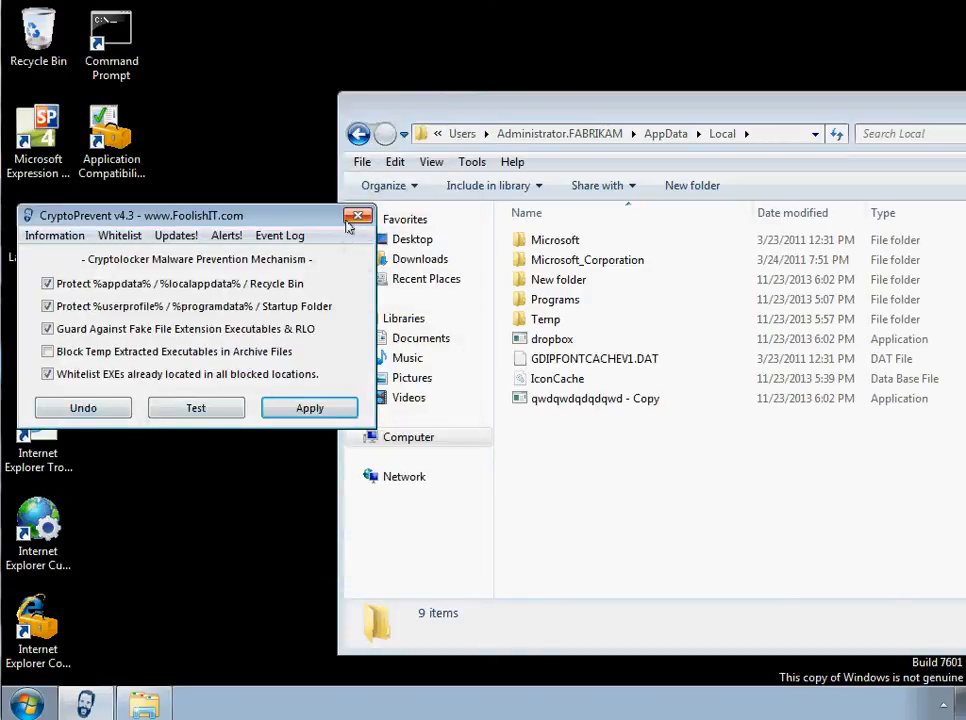
pyautogui.click(390, 198)
# - Try to run the dropbox application from the AppData\Local folder before rebooting
pyautogui.moveTo(837, 112); pyautogui.dragTo(578, 112)
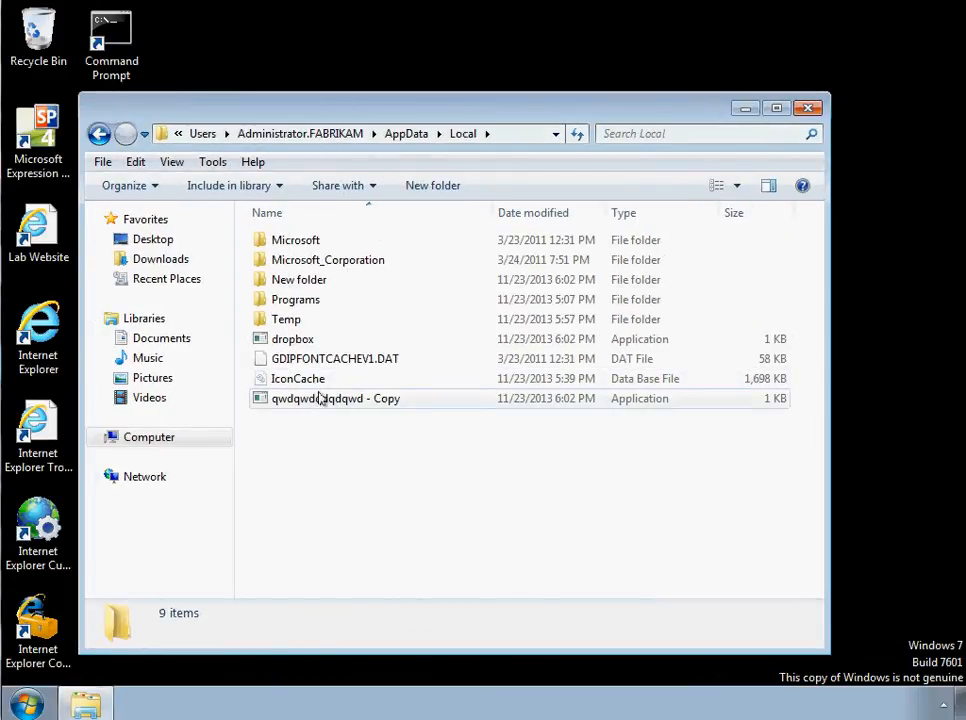
pyautogui.doubleClick(290, 341)
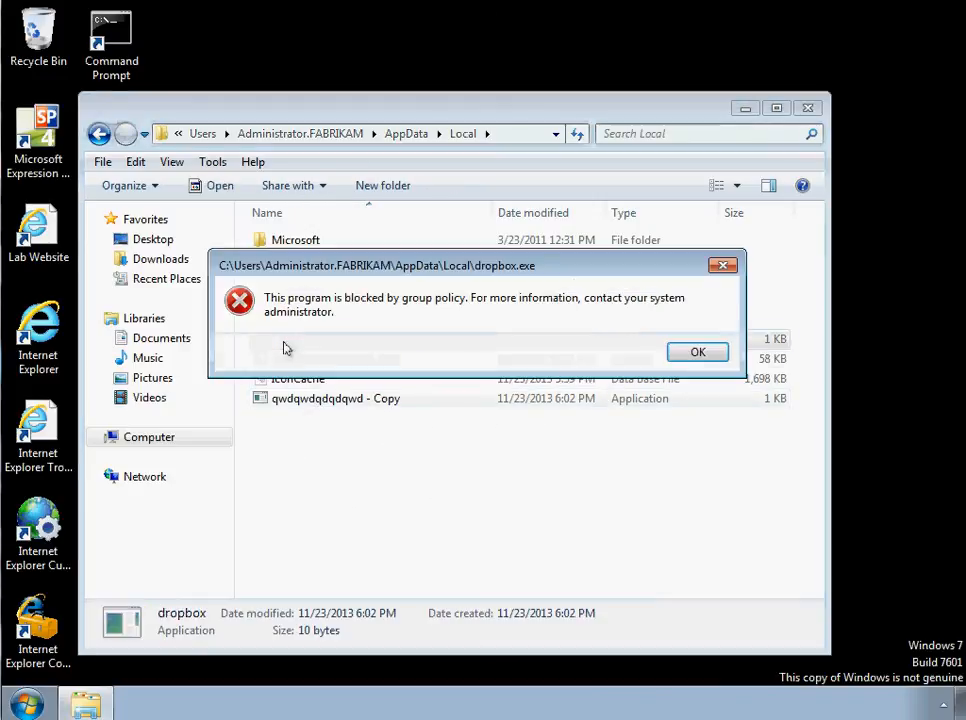
pyautogui.click(698, 354)
# - Close the AppData\Local folder window and restart Windows
pyautogui.click(806, 107)
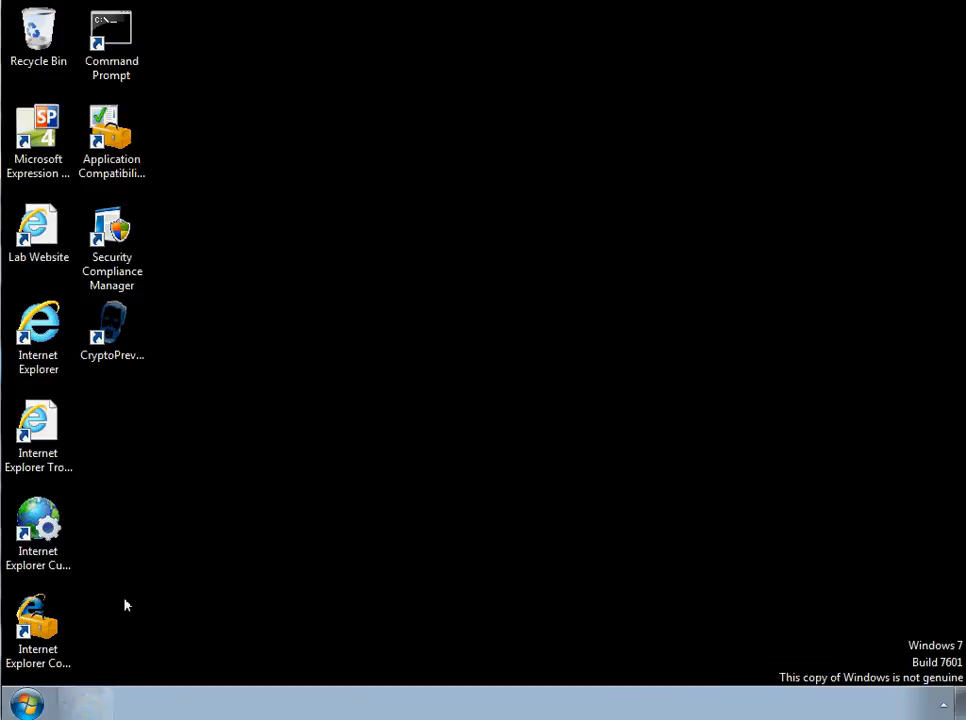
pyautogui.click(27, 705)
pyautogui.moveTo(330, 658)
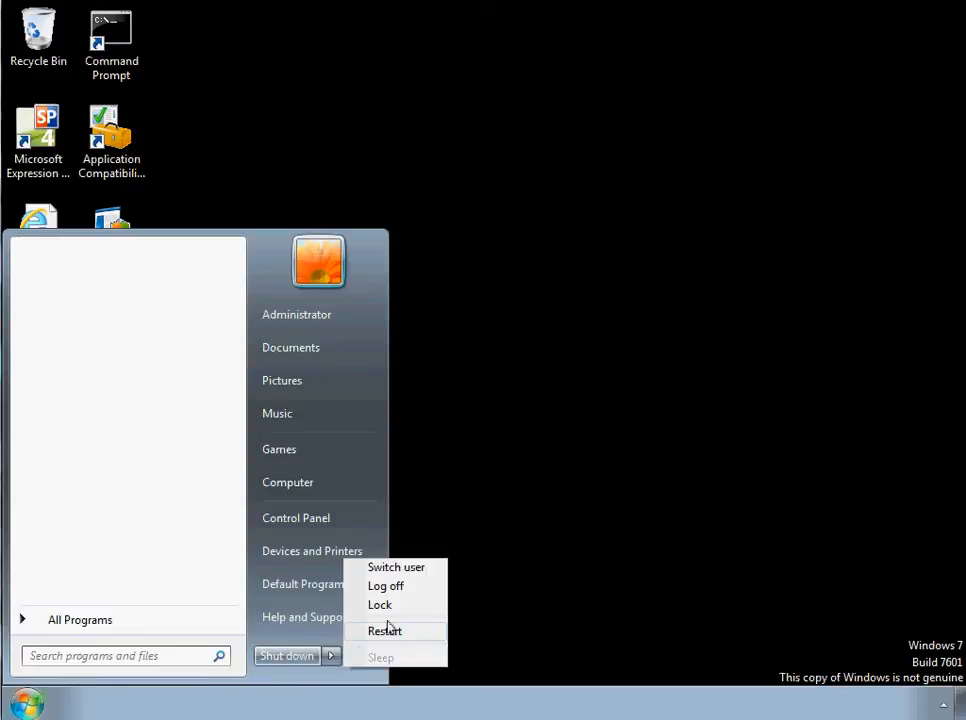
pyautogui.click(388, 631)
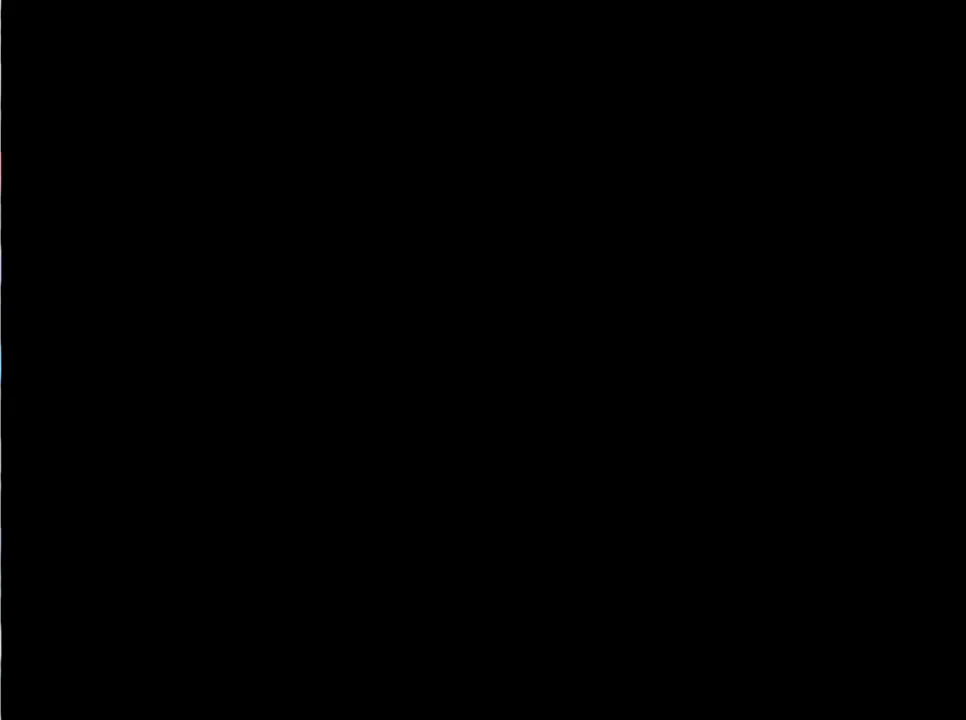
# - Log on to the FABRIKAM administrator account with its password and cancel the Windows activation request
pyautogui.hotkey('ctrl', 'alt', 'Delete')
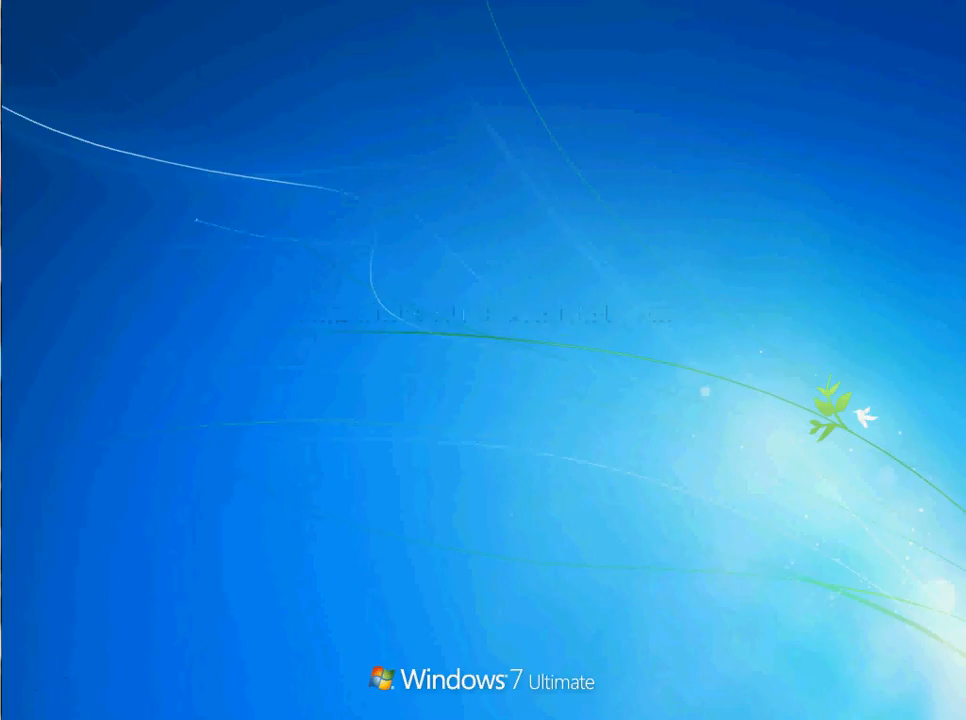
pyautogui.write('****')
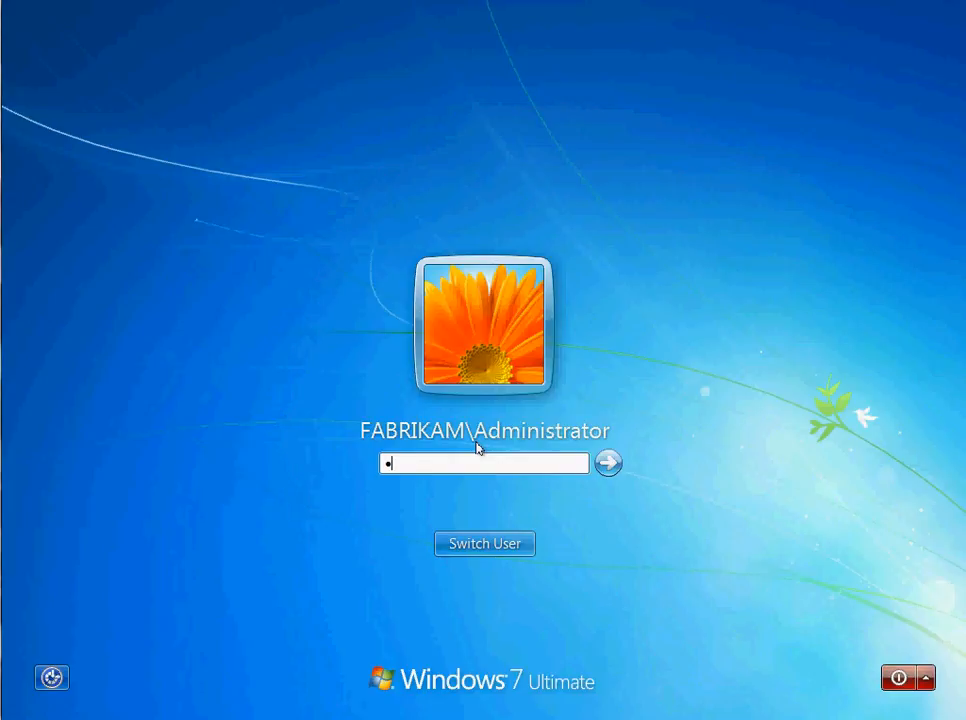
pyautogui.write('****')
pyautogui.press('Return')
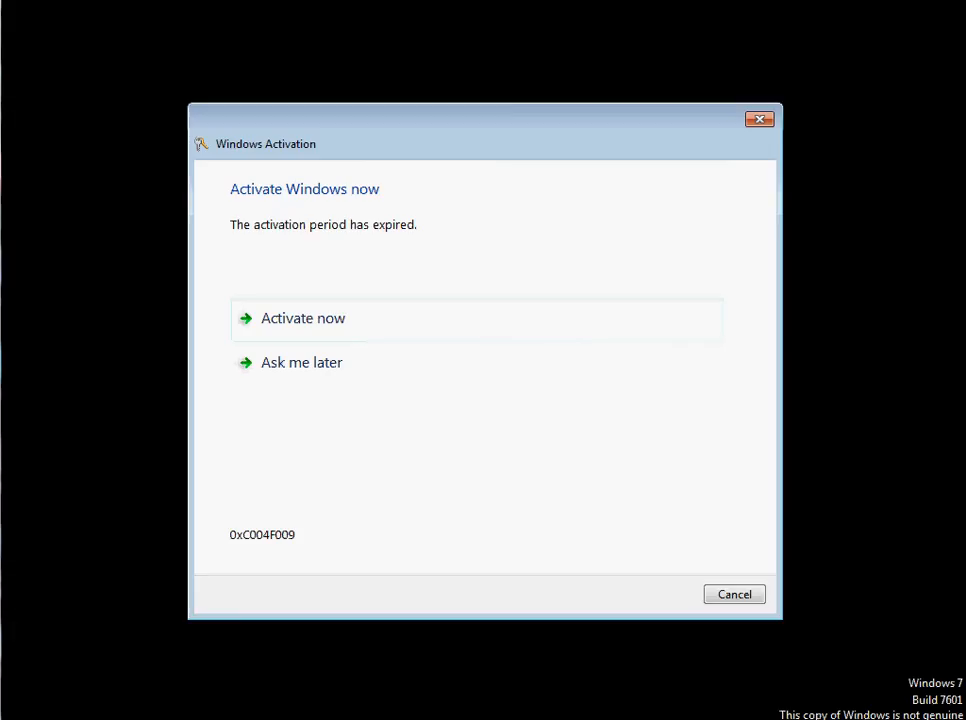
pyautogui.click(729, 597)
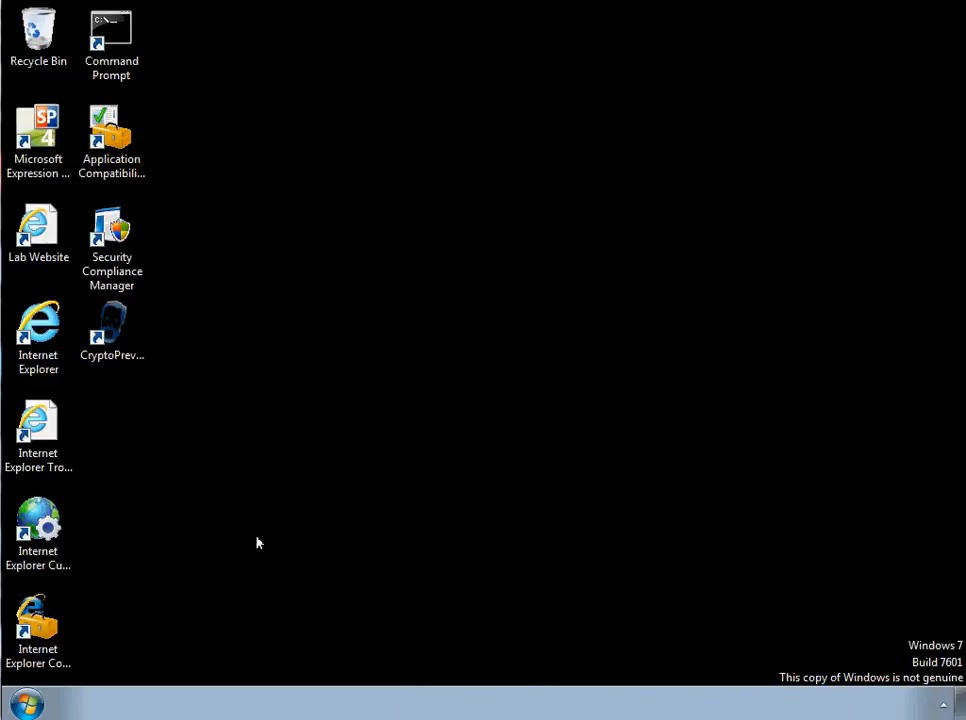
# - Open the folder C:\Users\Administrator.FABRIKAM\AppData\Local in Windows Explorer
pyautogui.click(42, 703)
pyautogui.click(284, 484)
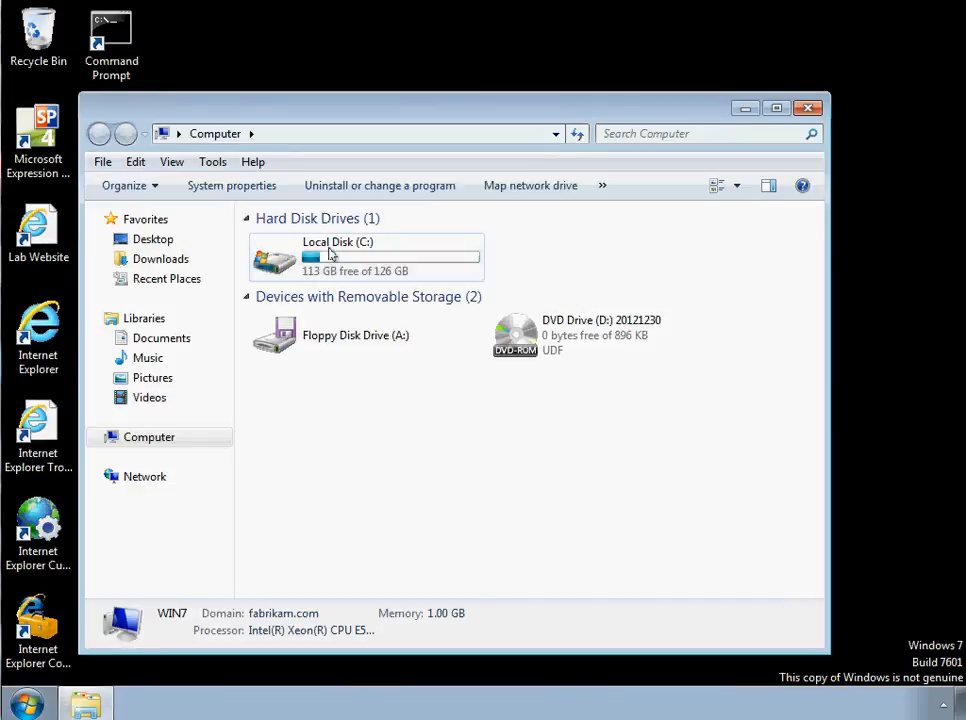
pyautogui.doubleClick(330, 255)
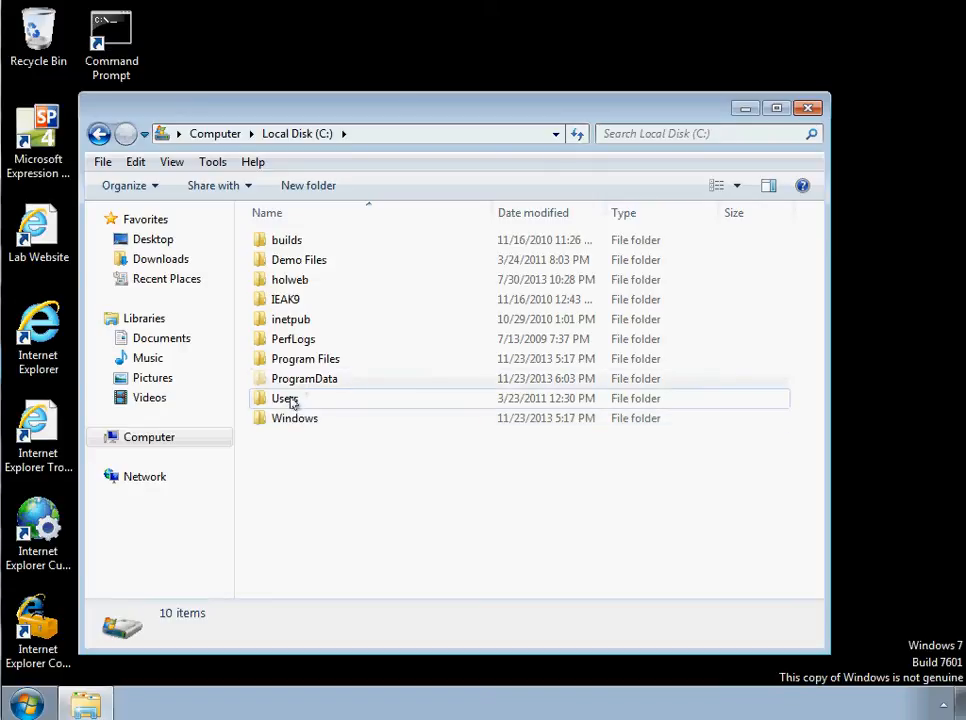
pyautogui.doubleClick(297, 400)
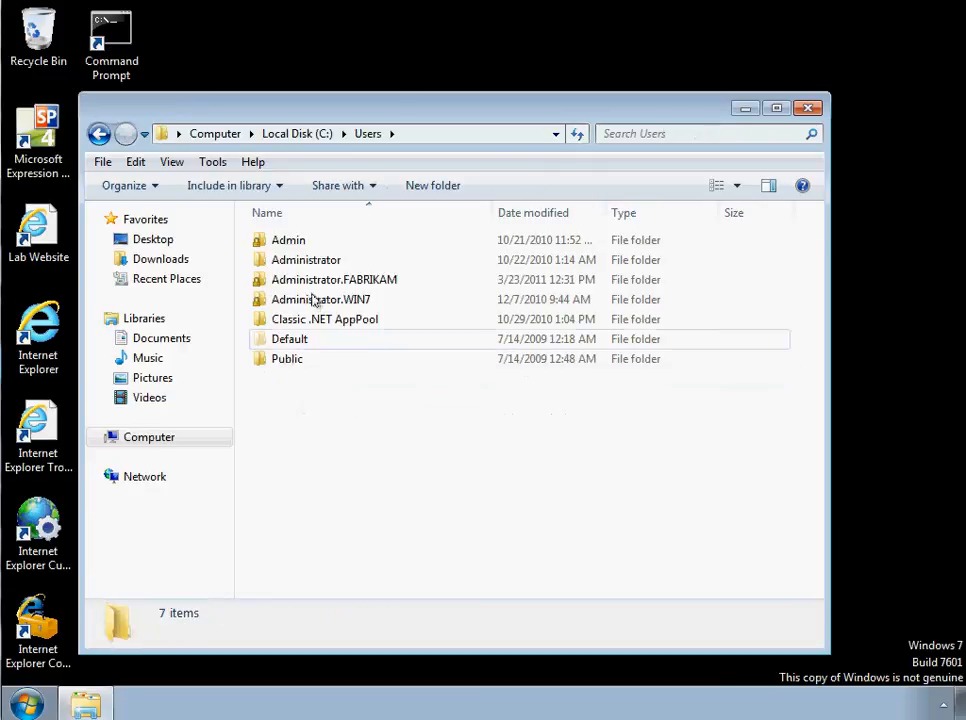
pyautogui.doubleClick(319, 280)
pyautogui.click(306, 242)
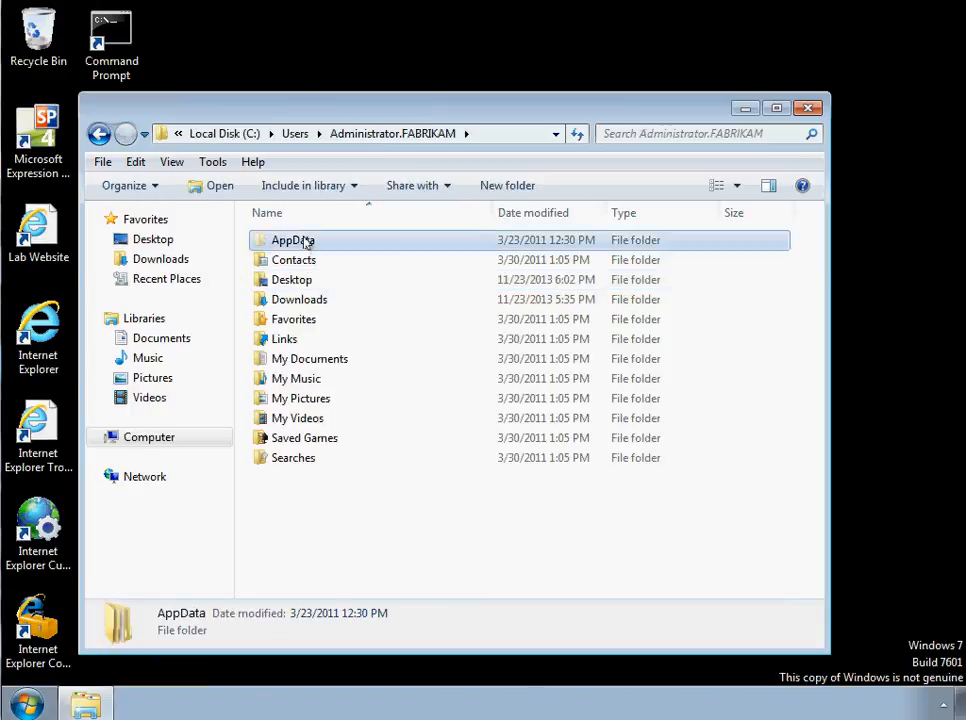
pyautogui.doubleClick(306, 242)
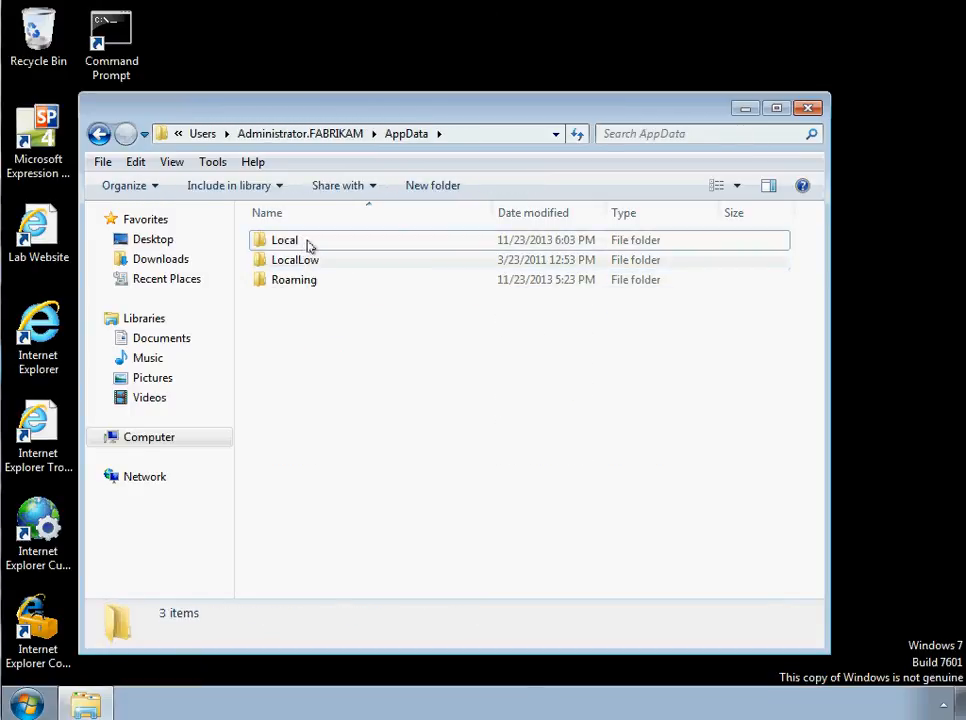
pyautogui.doubleClick(308, 245)
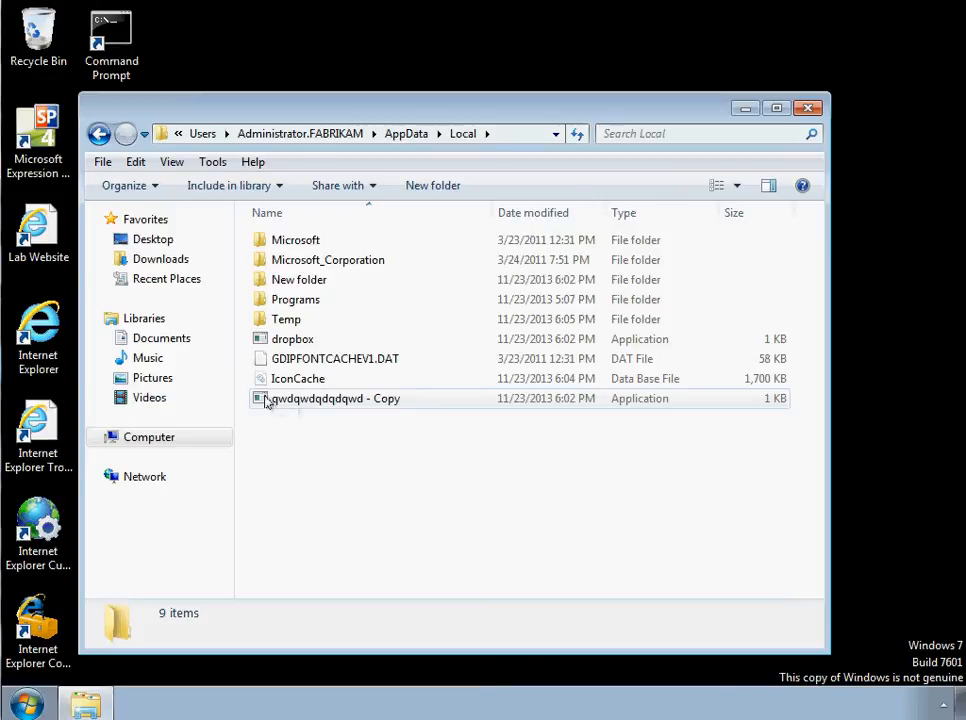
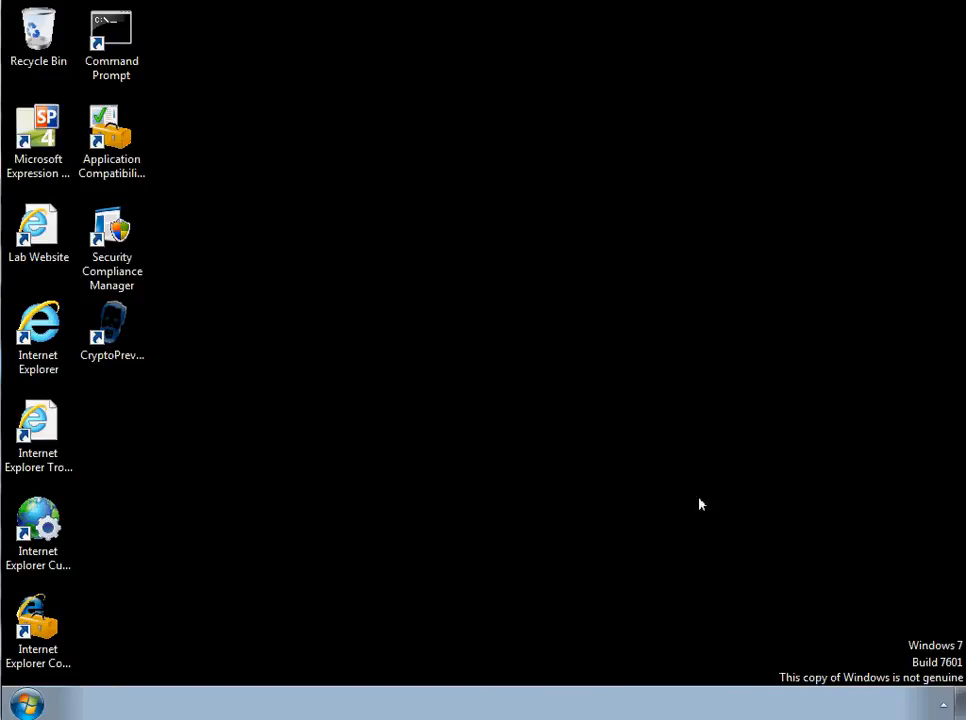
pyautogui.click(943, 705)
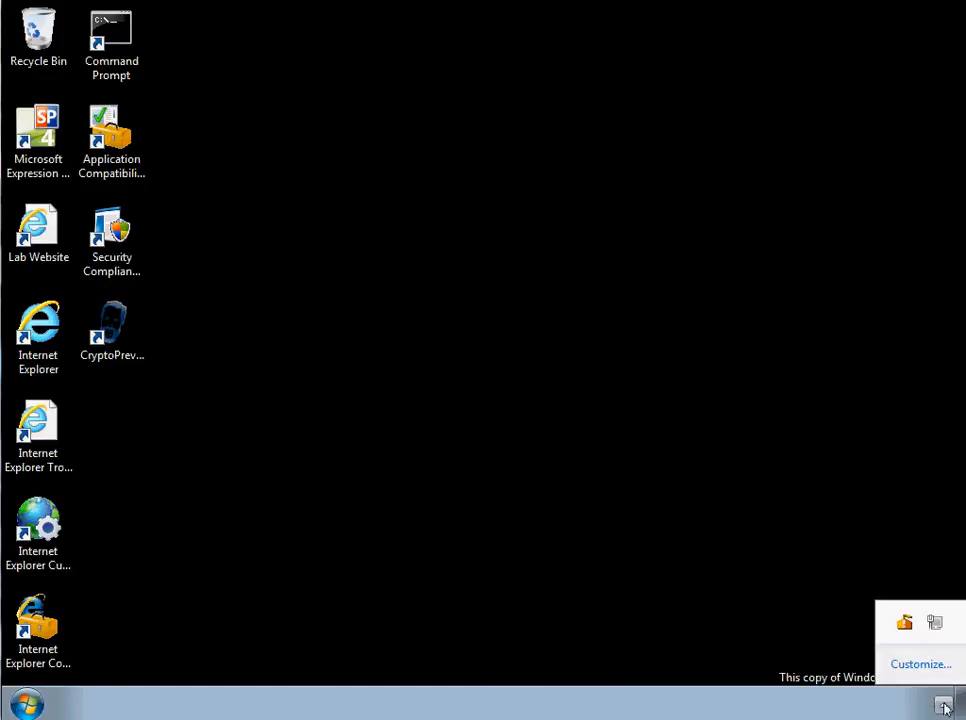
pyautogui.click(633, 710)
pyautogui.click(943, 705)
pyautogui.click(82, 698)
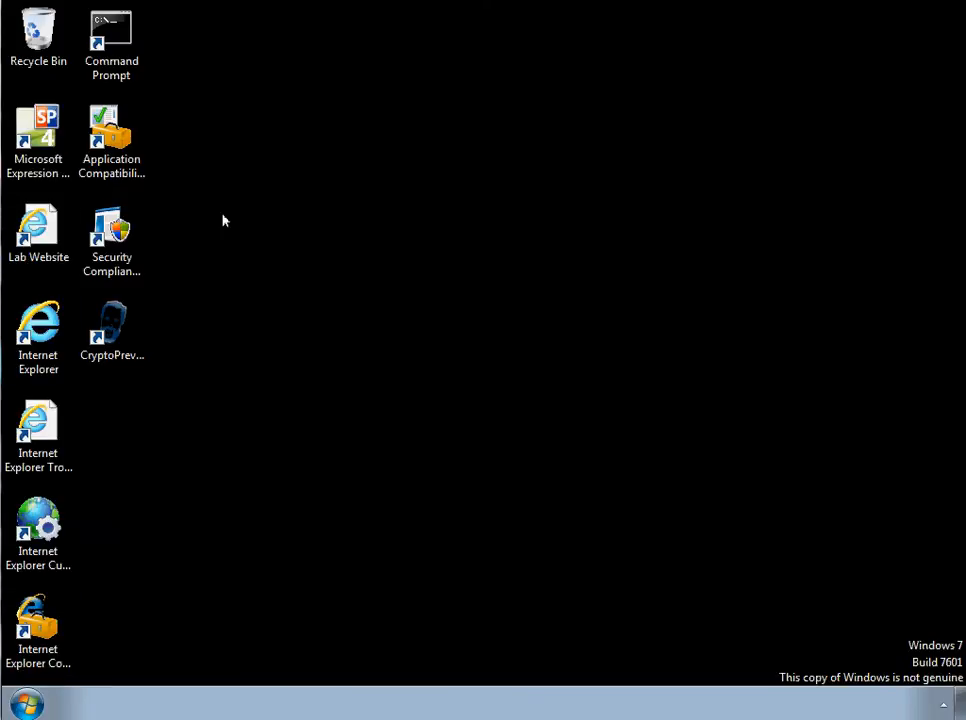